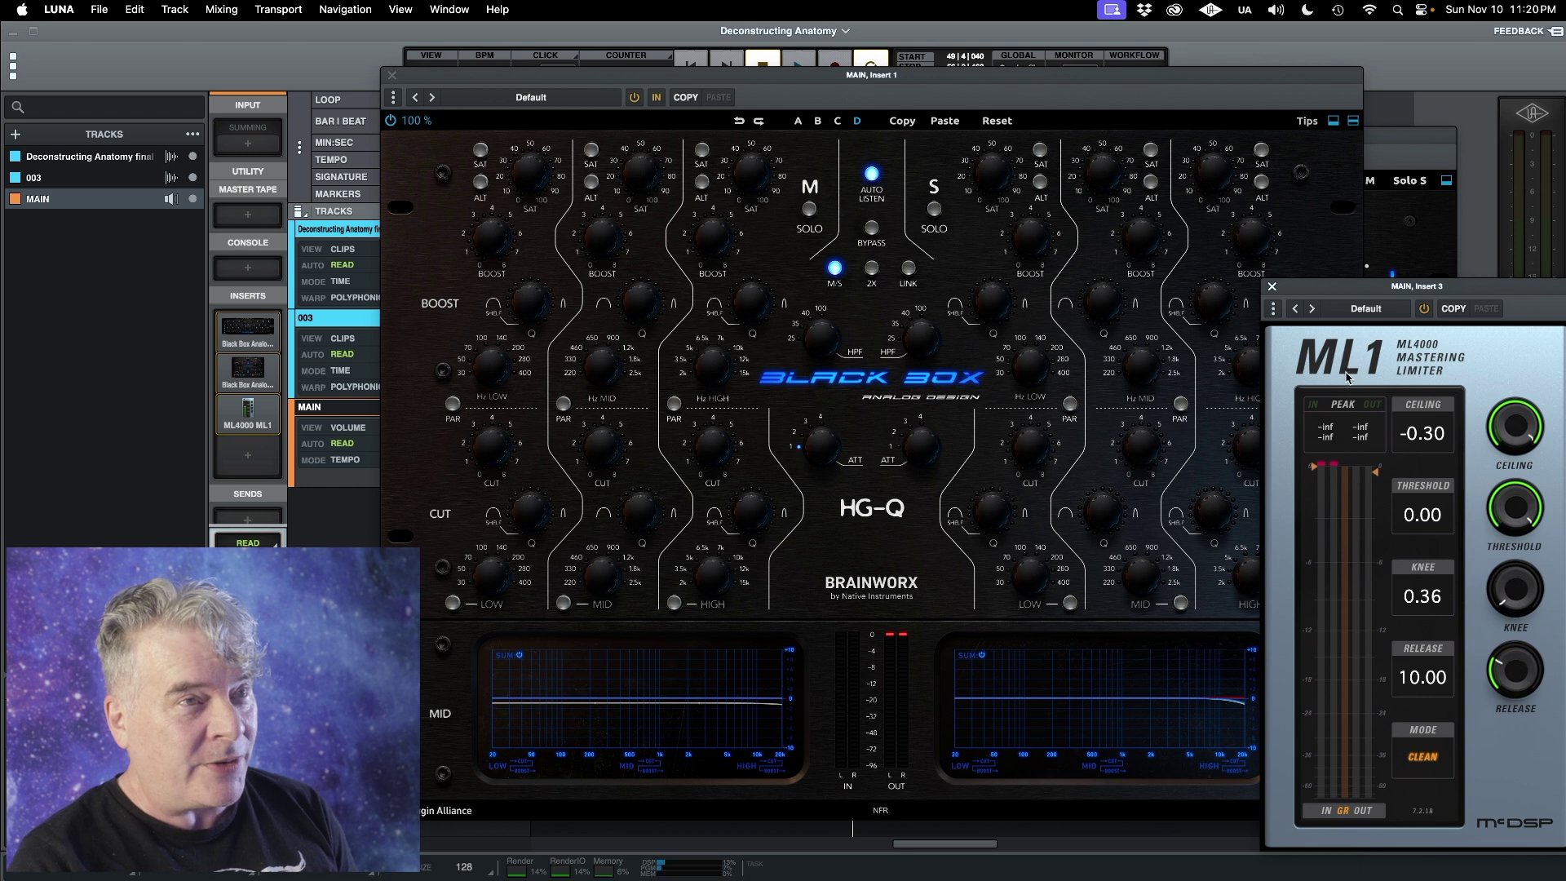
# Close the ML1 limiter window and compare the mix with the HG-2MS bypassed and active during playback
pyautogui.click(1270, 289)
pyautogui.click(1416, 251)
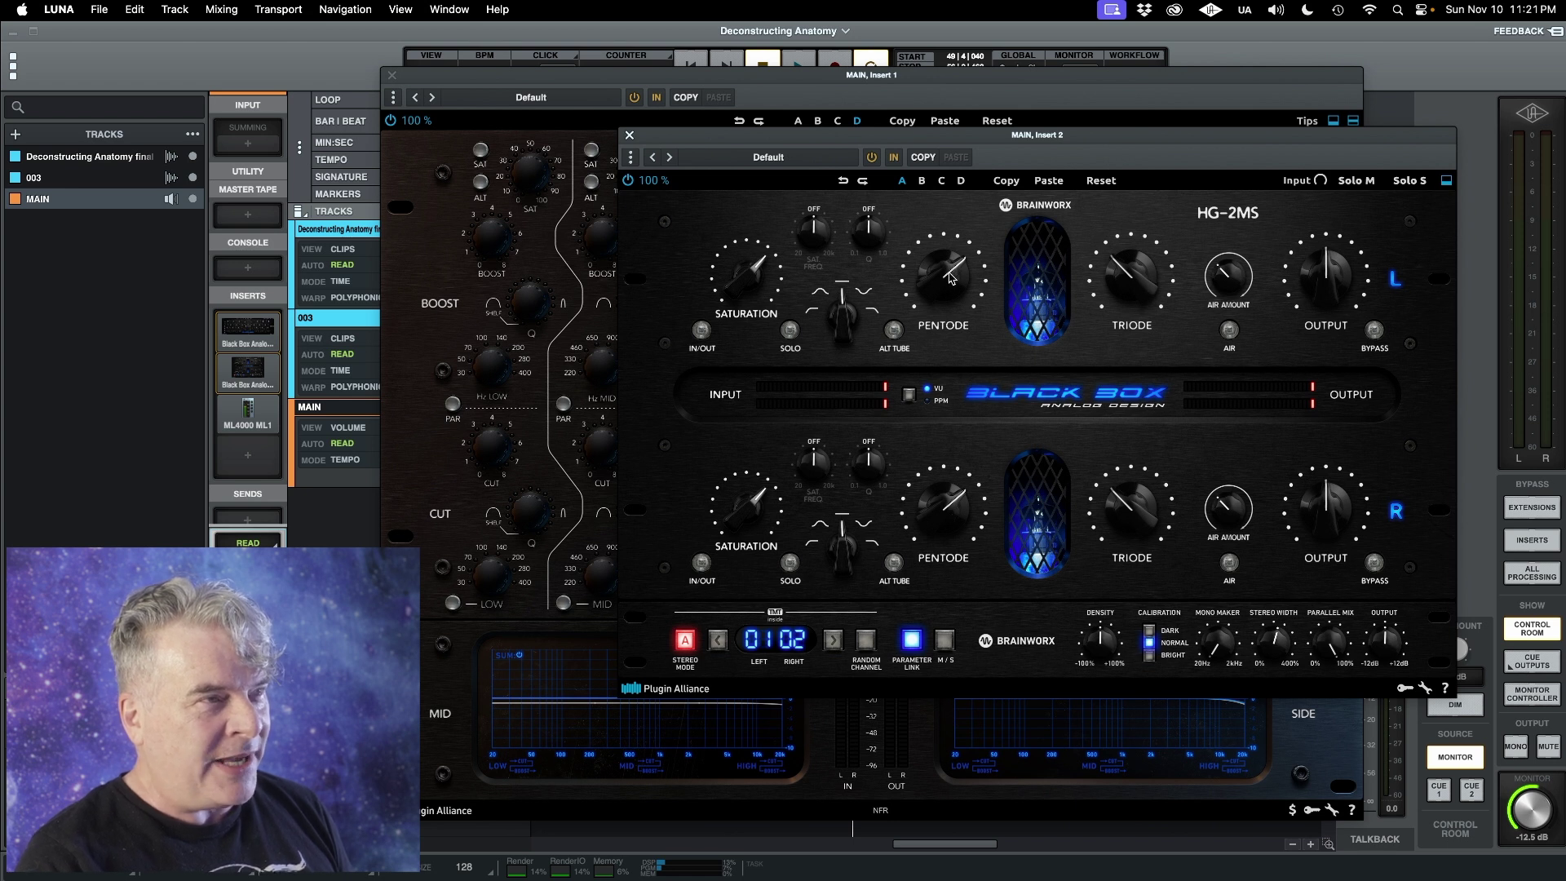
pyautogui.click(629, 181)
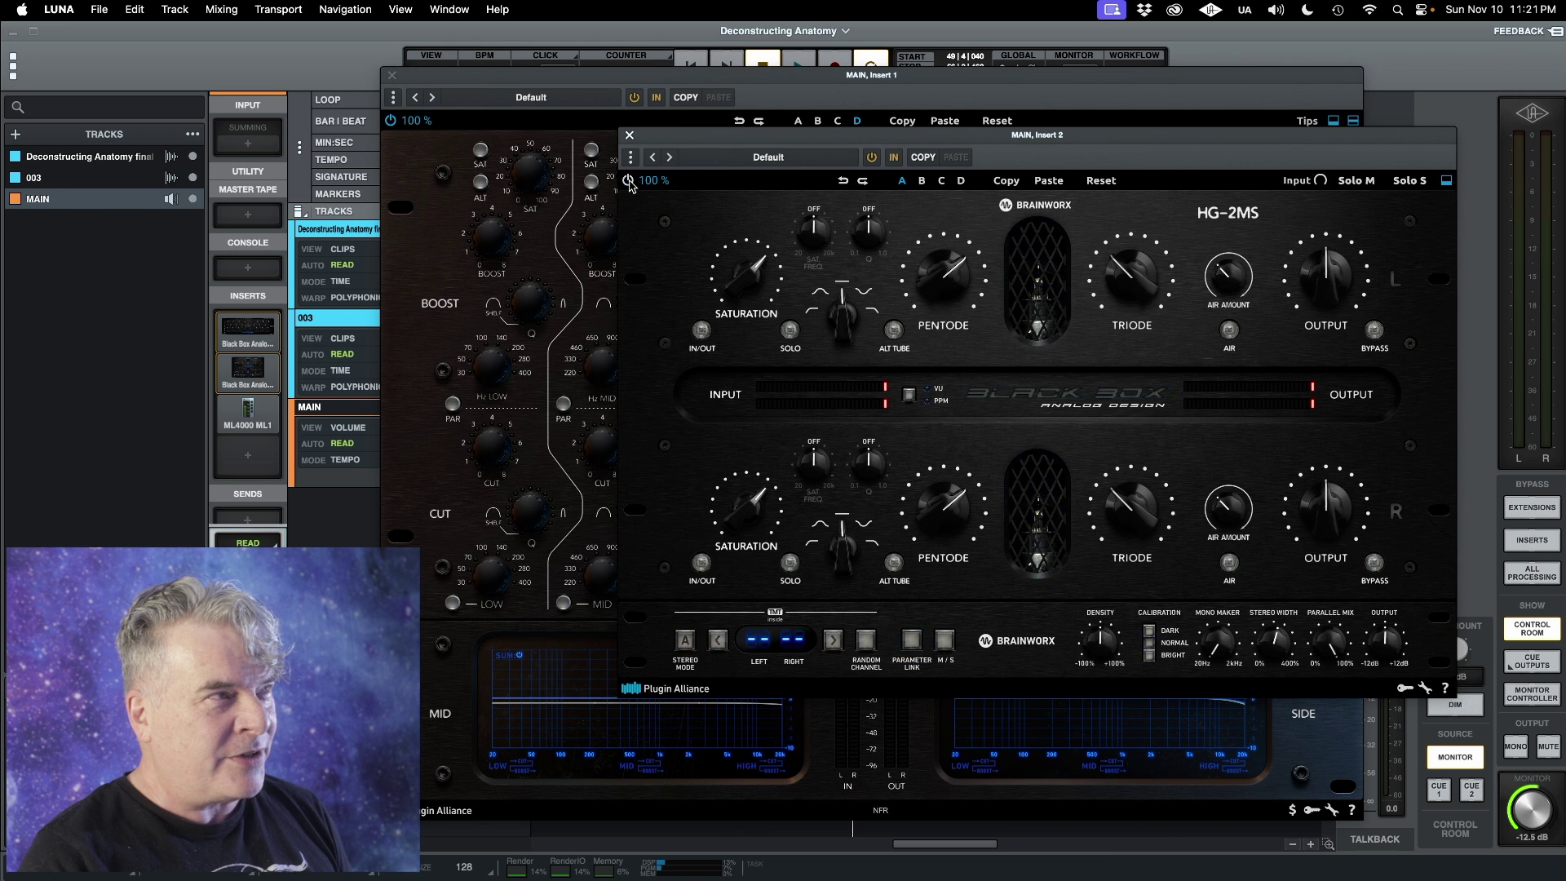
pyautogui.press('space')
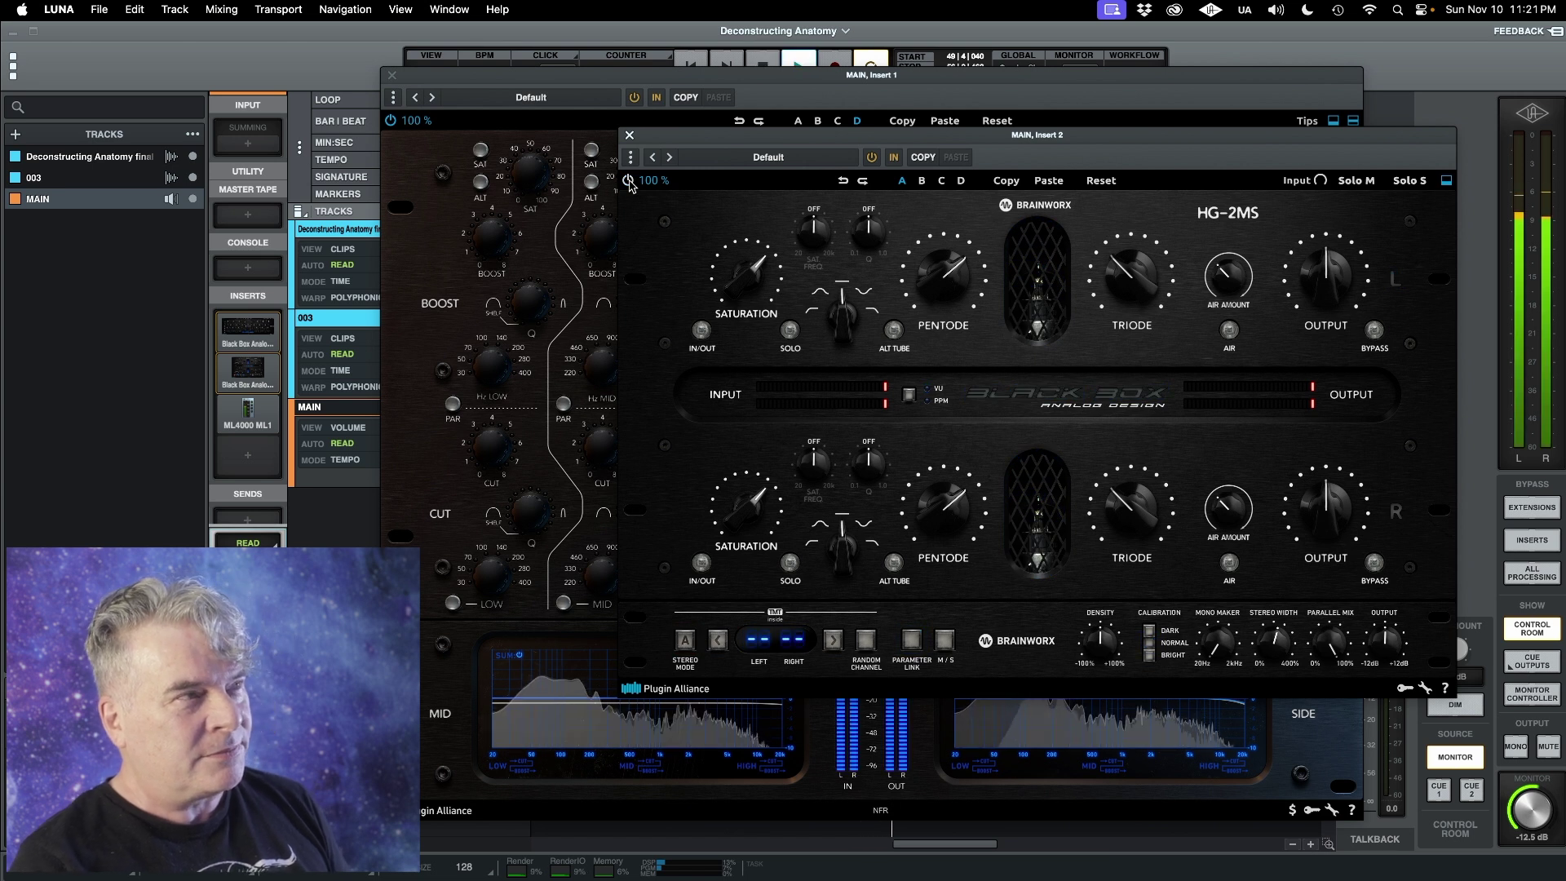
pyautogui.click(629, 181)
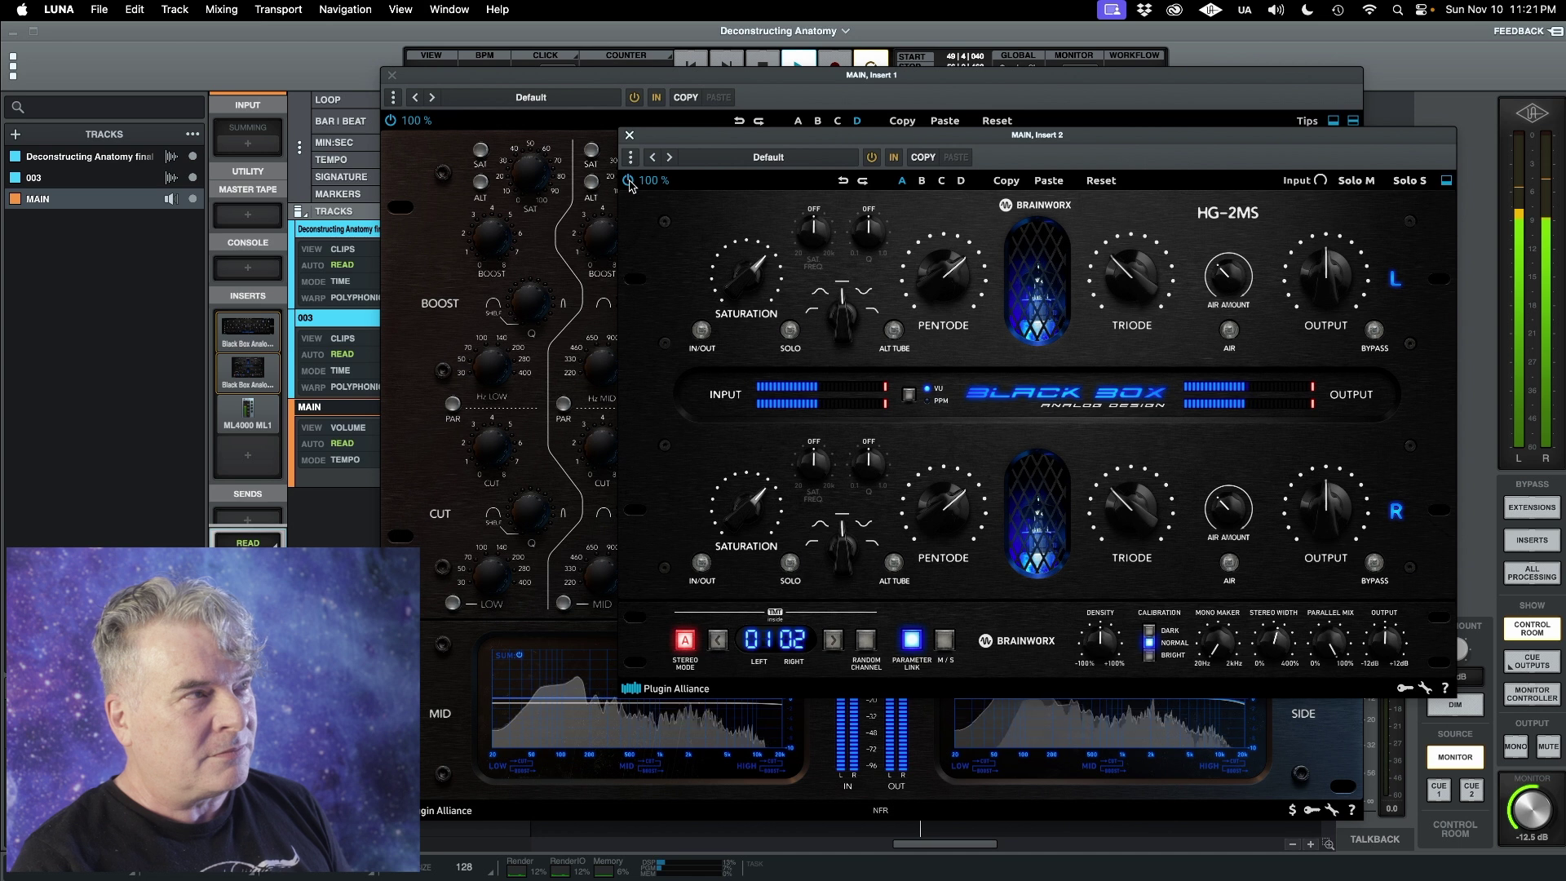
pyautogui.click(629, 181)
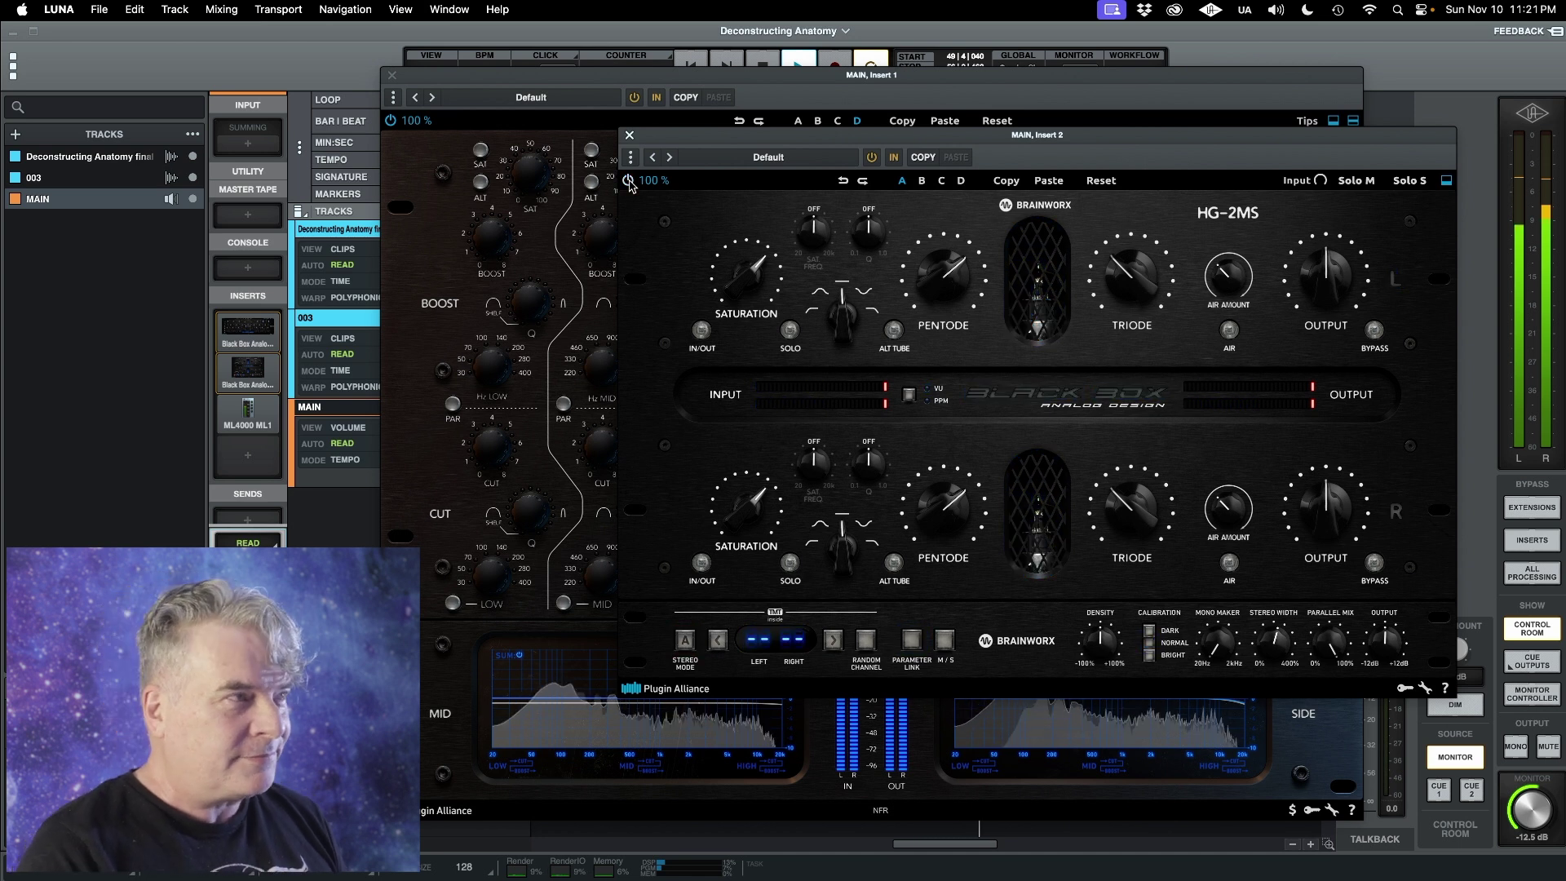
pyautogui.click(629, 181)
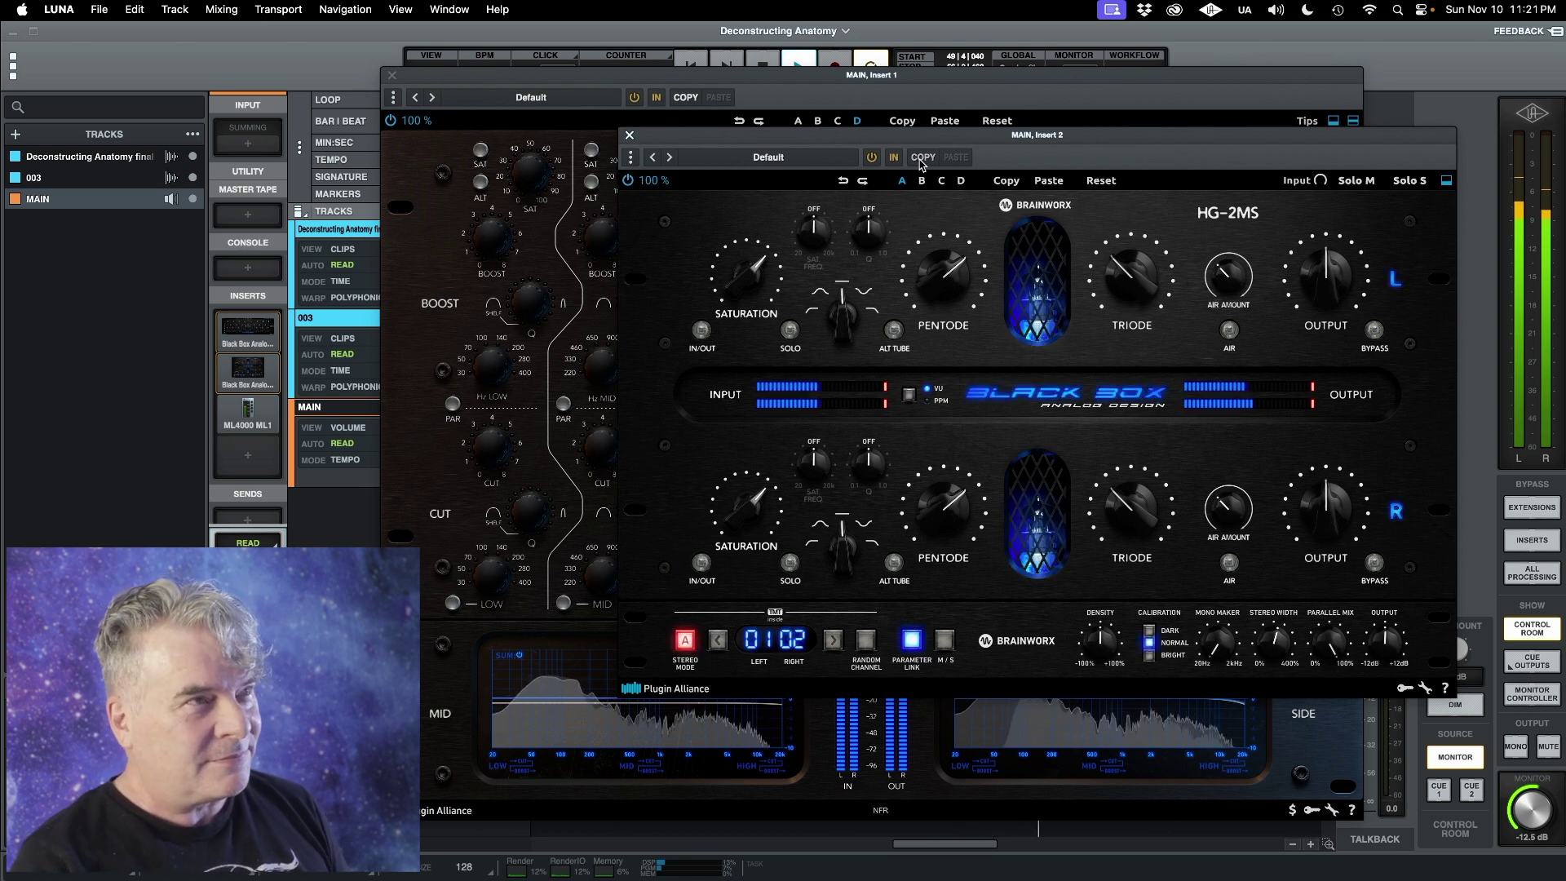
pyautogui.press('space')
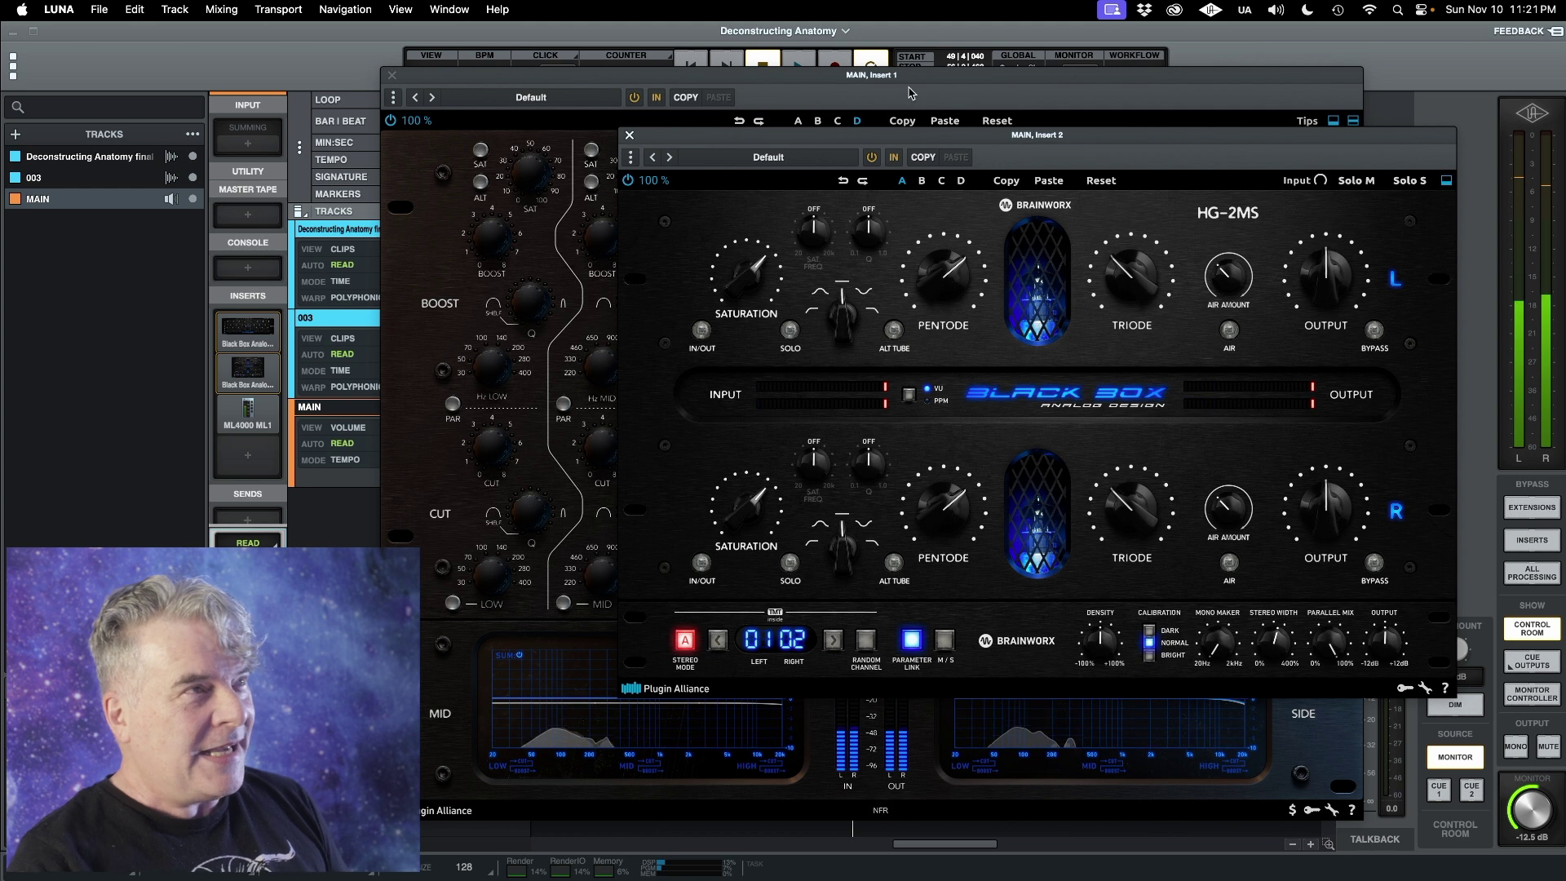
# Bring the HG-Q equalizer window to the front and play a short passage of the mix
pyautogui.click(926, 86)
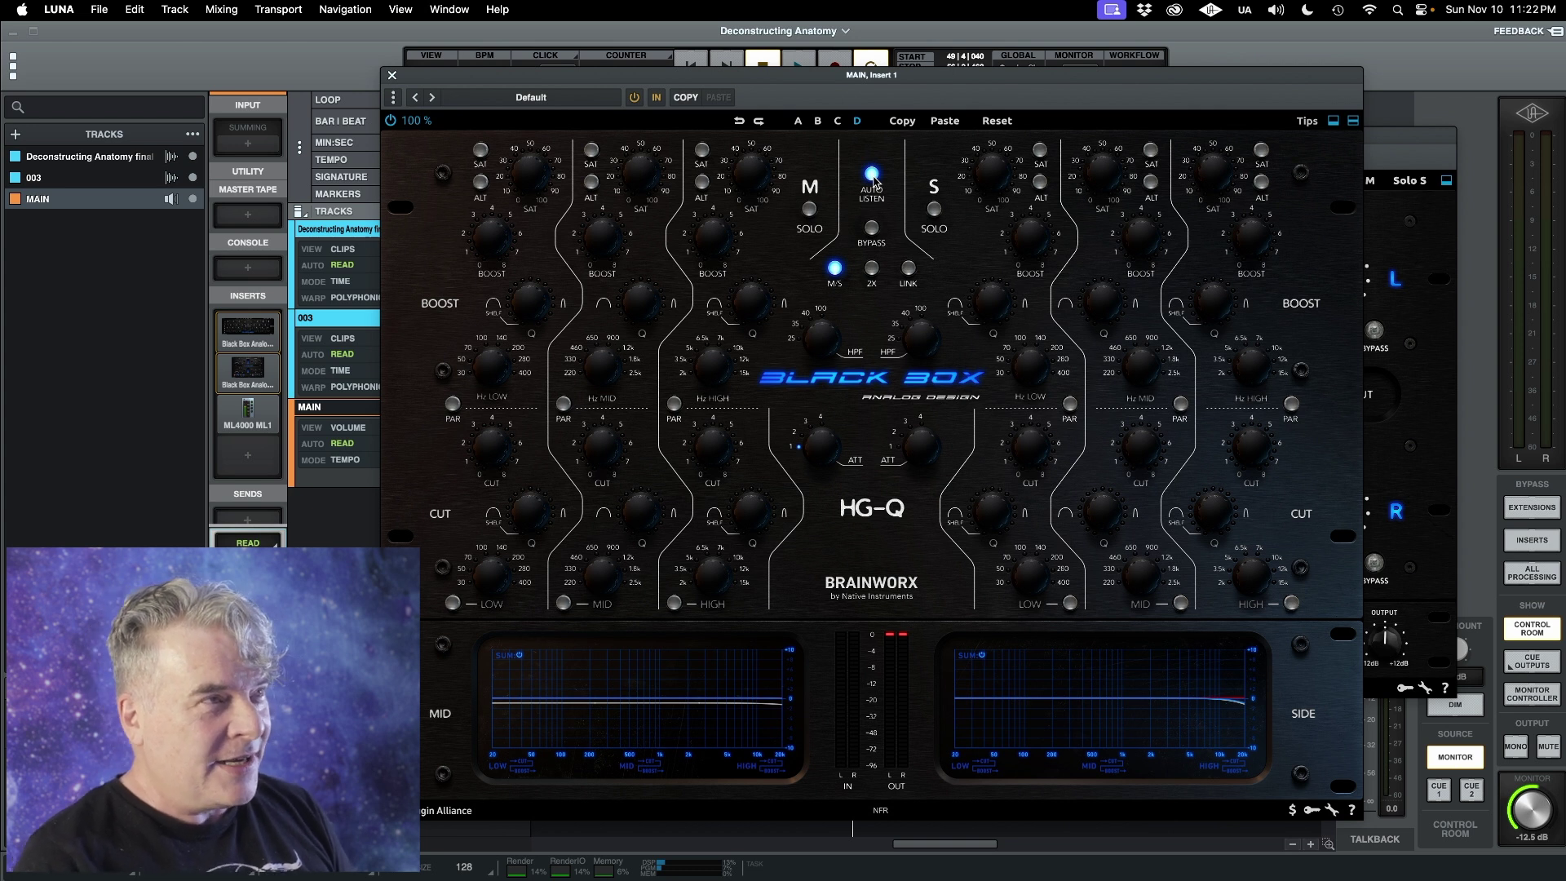
pyautogui.press('space')
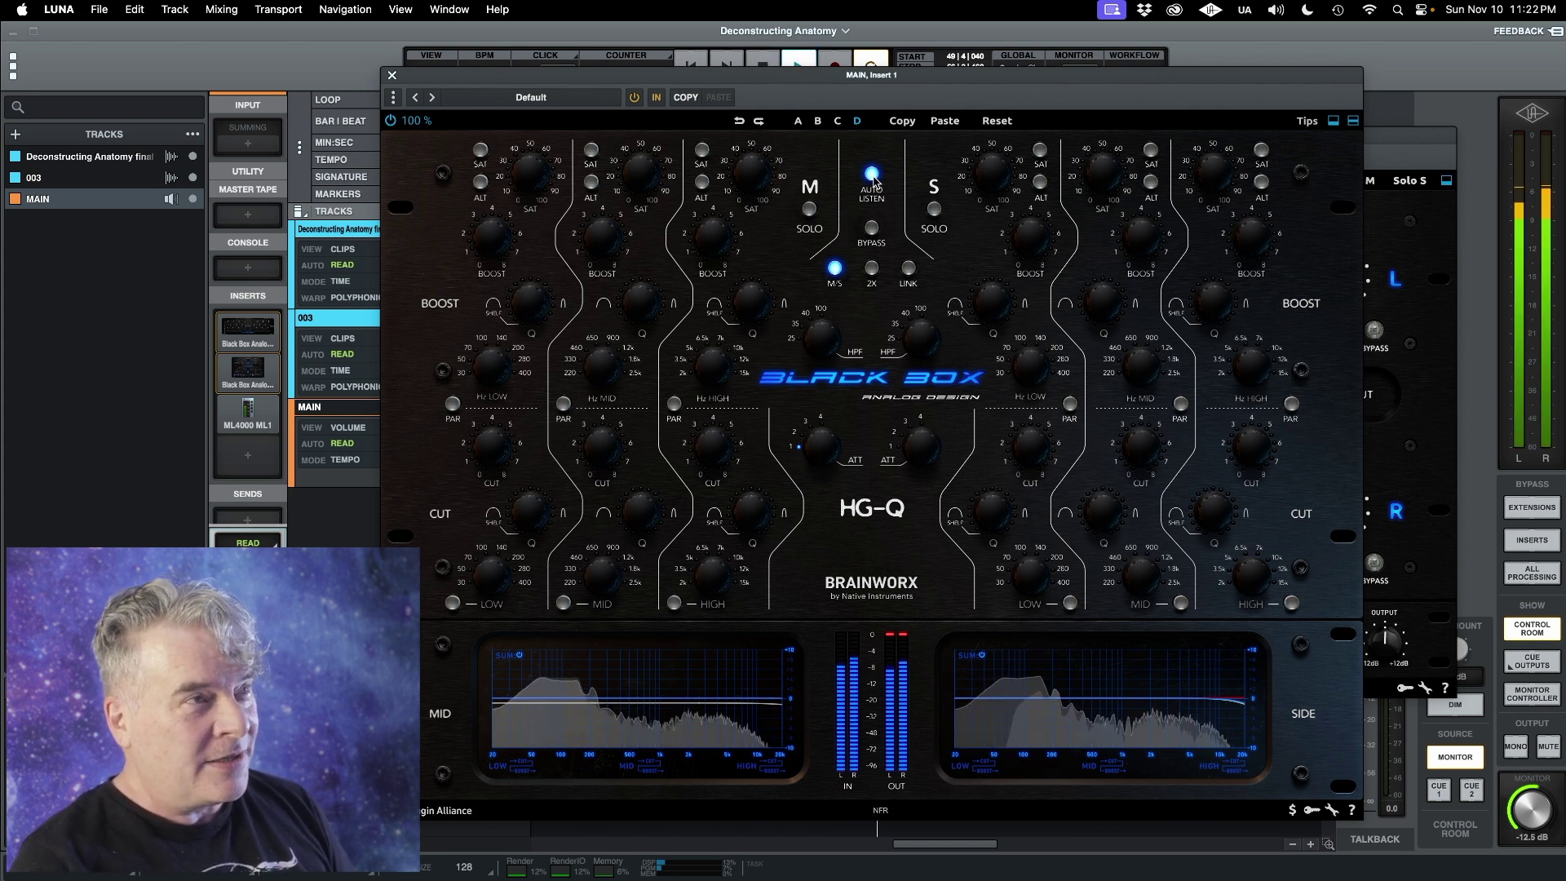
pyautogui.press('space')
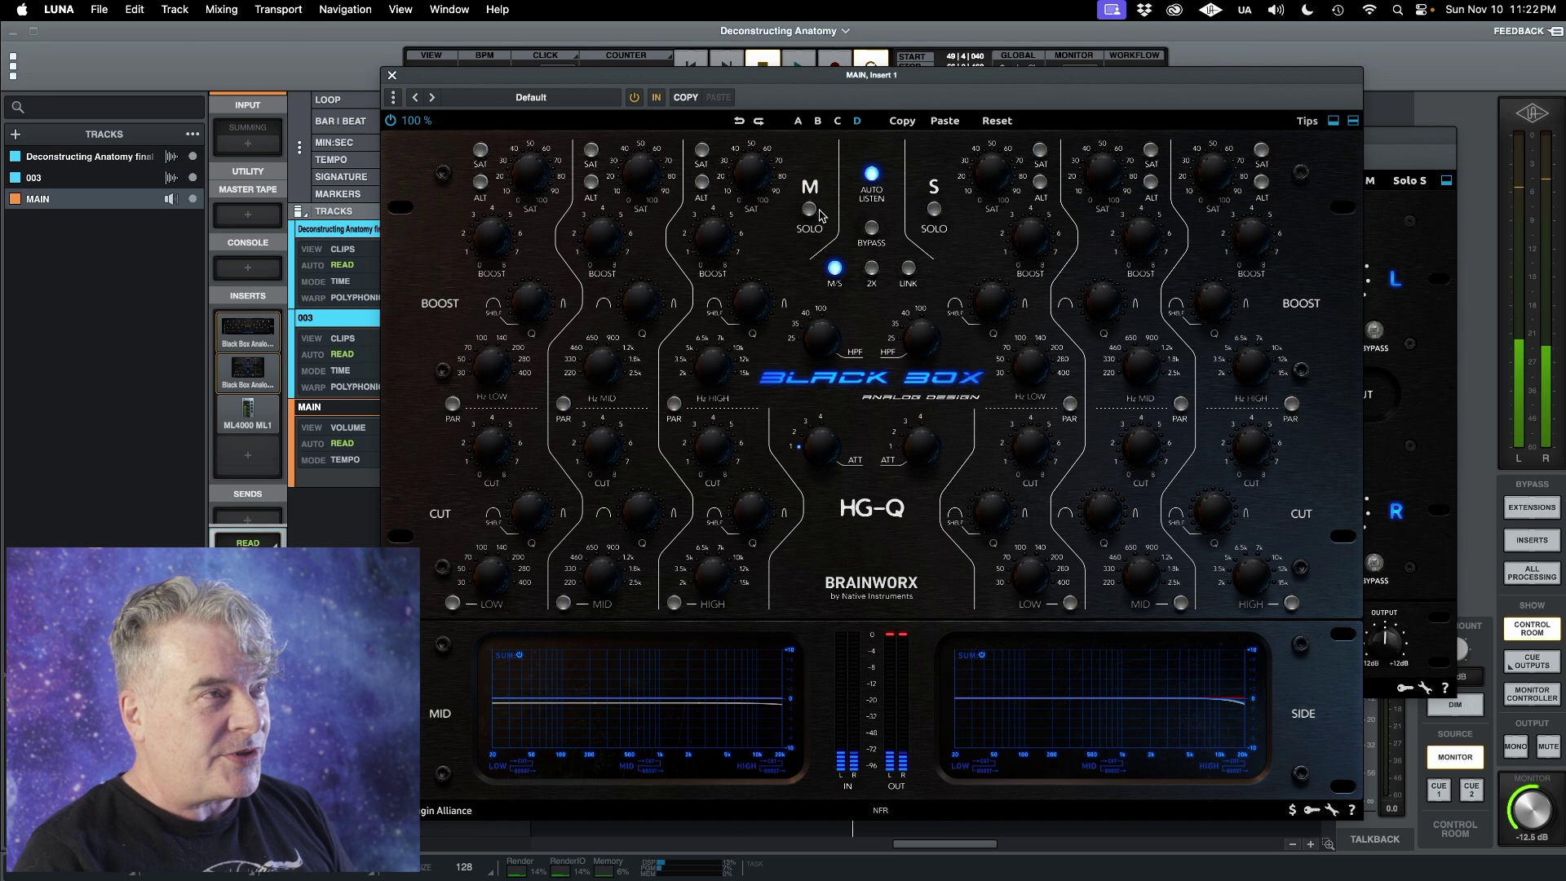
# Solo the HG-Q's M channel, switch on its low band and audition it during playback
pyautogui.click(809, 209)
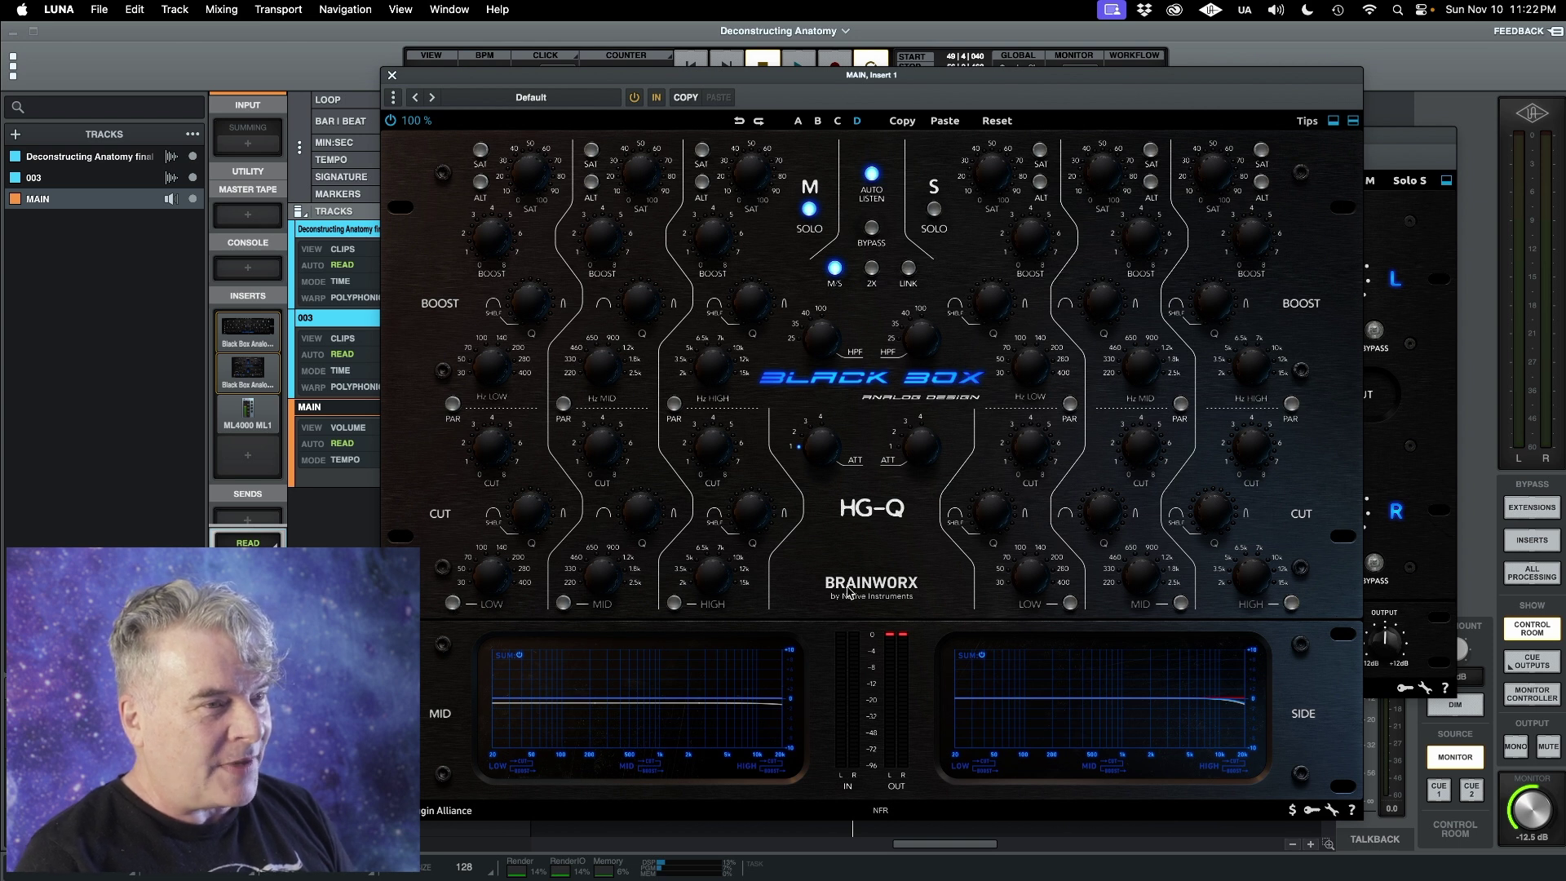
pyautogui.click(452, 604)
pyautogui.press('space')
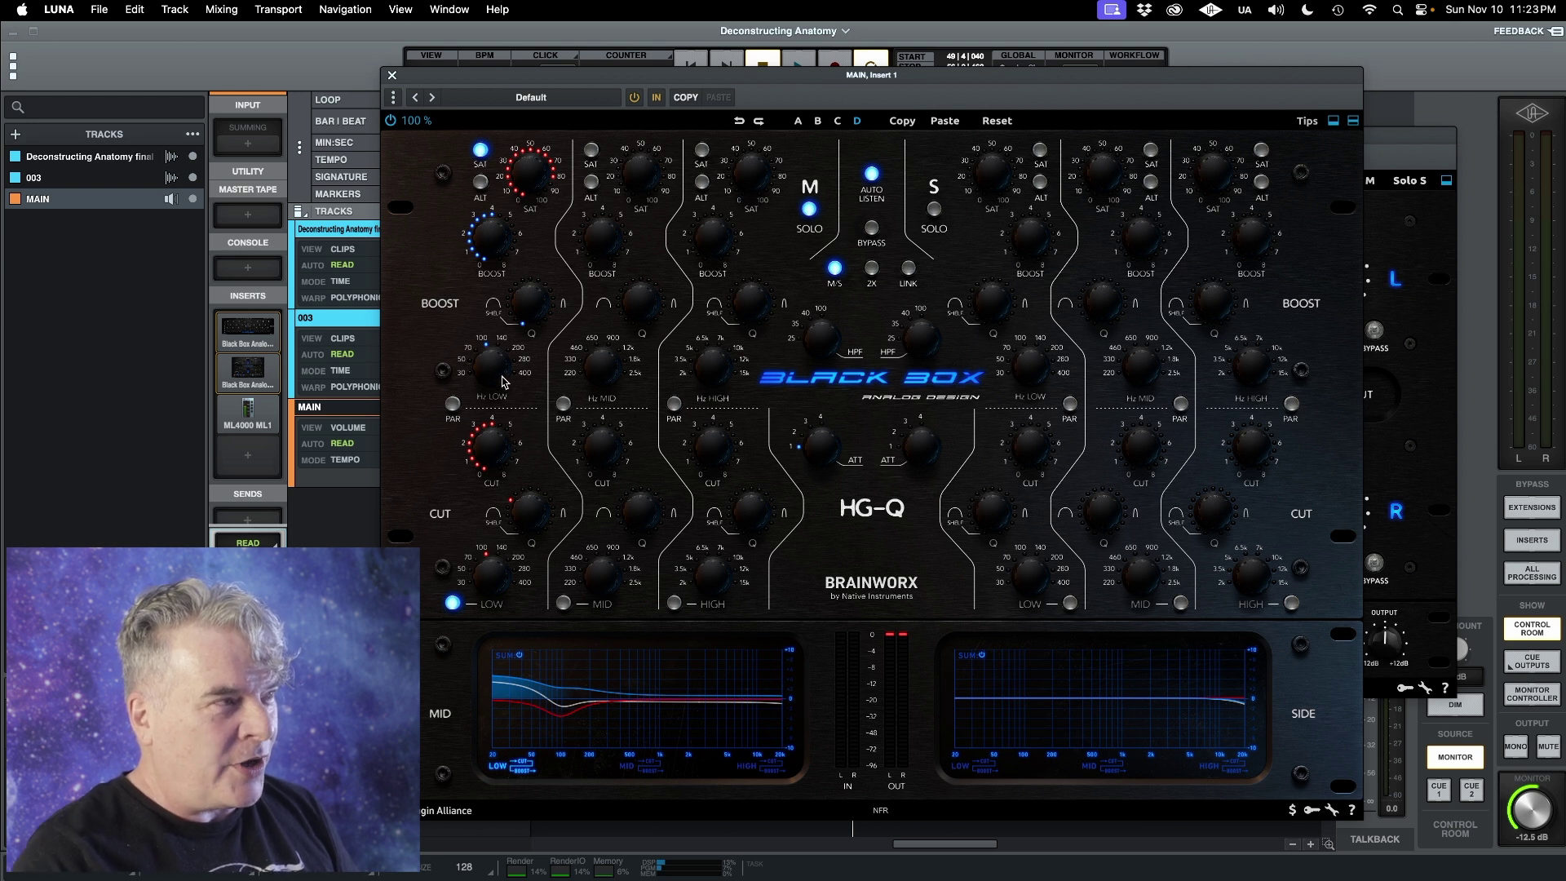
pyautogui.press('space')
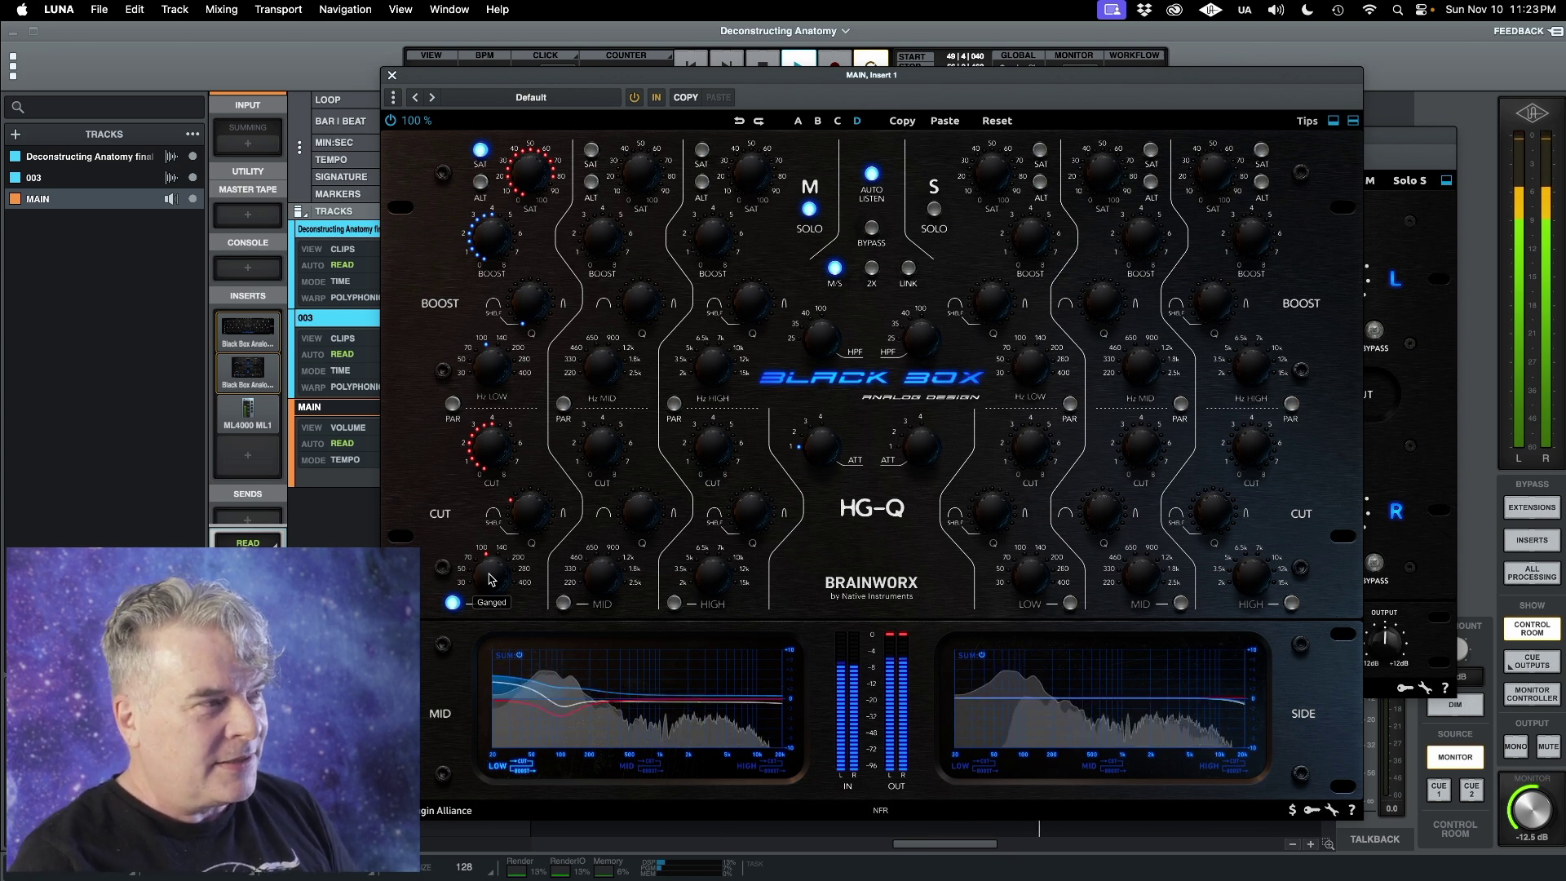
pyautogui.press('space')
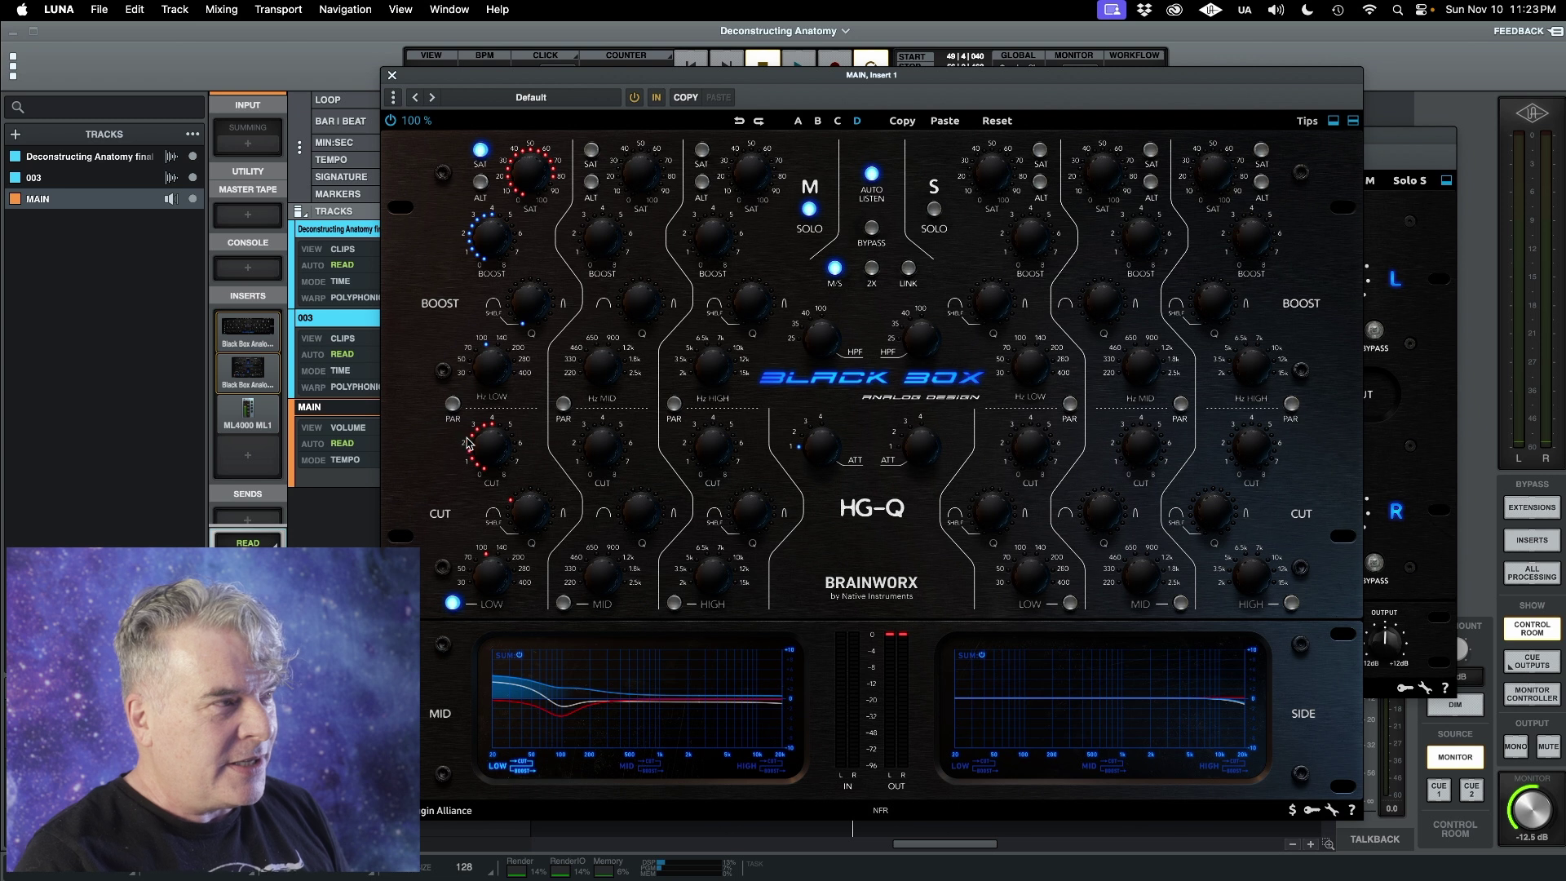
# Fine-tune the M channel's low-band cut and compare the low band off and on during playback
pyautogui.moveTo(489, 448)
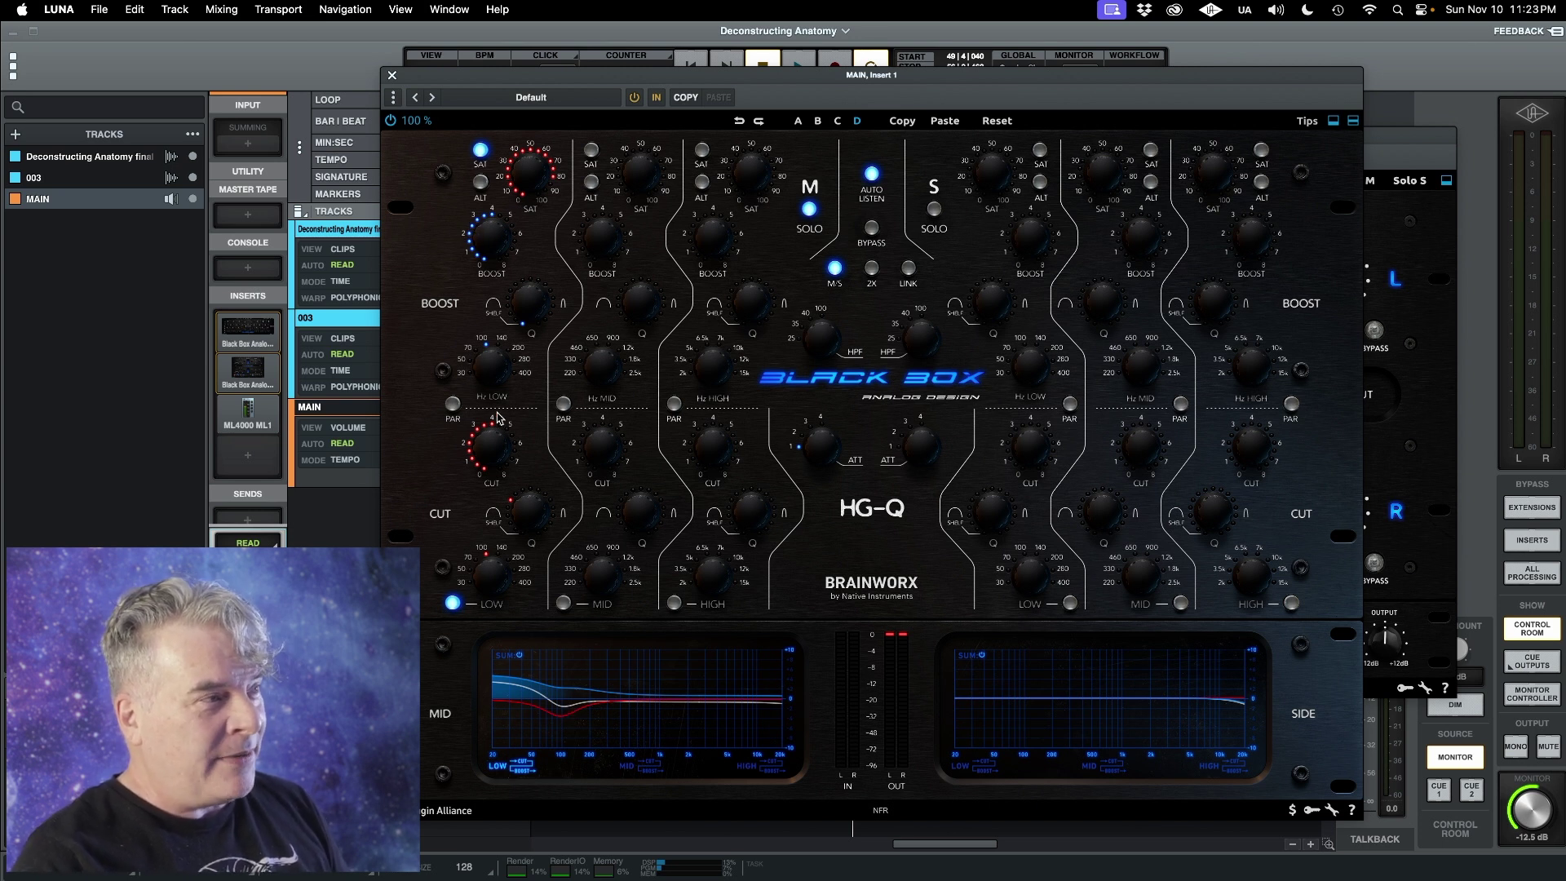
pyautogui.moveTo(489, 441); pyautogui.dragTo(486, 444)
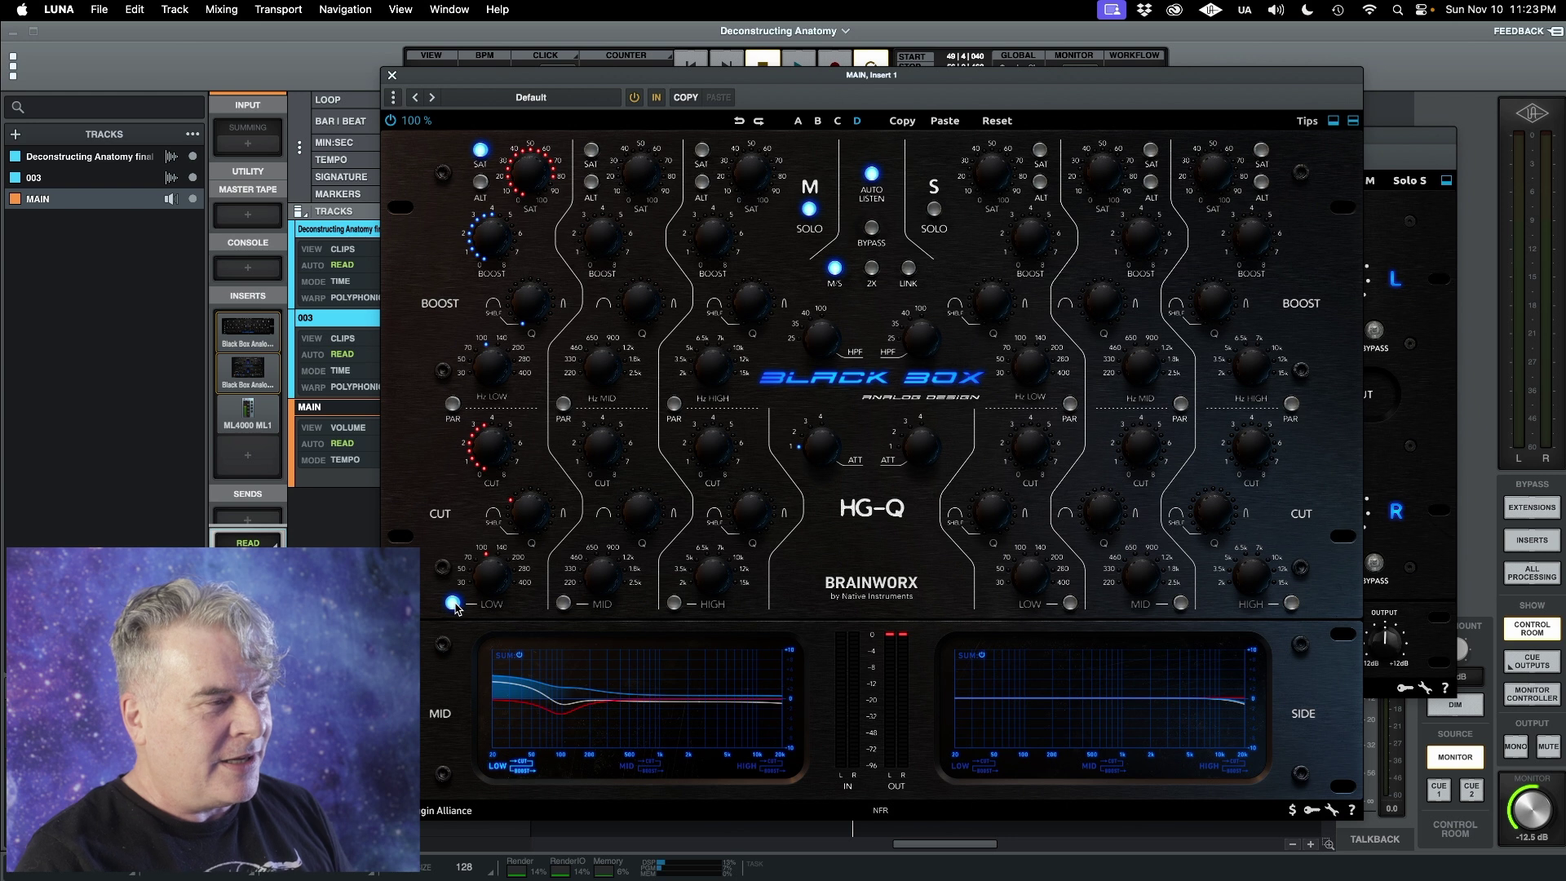
pyautogui.press('space')
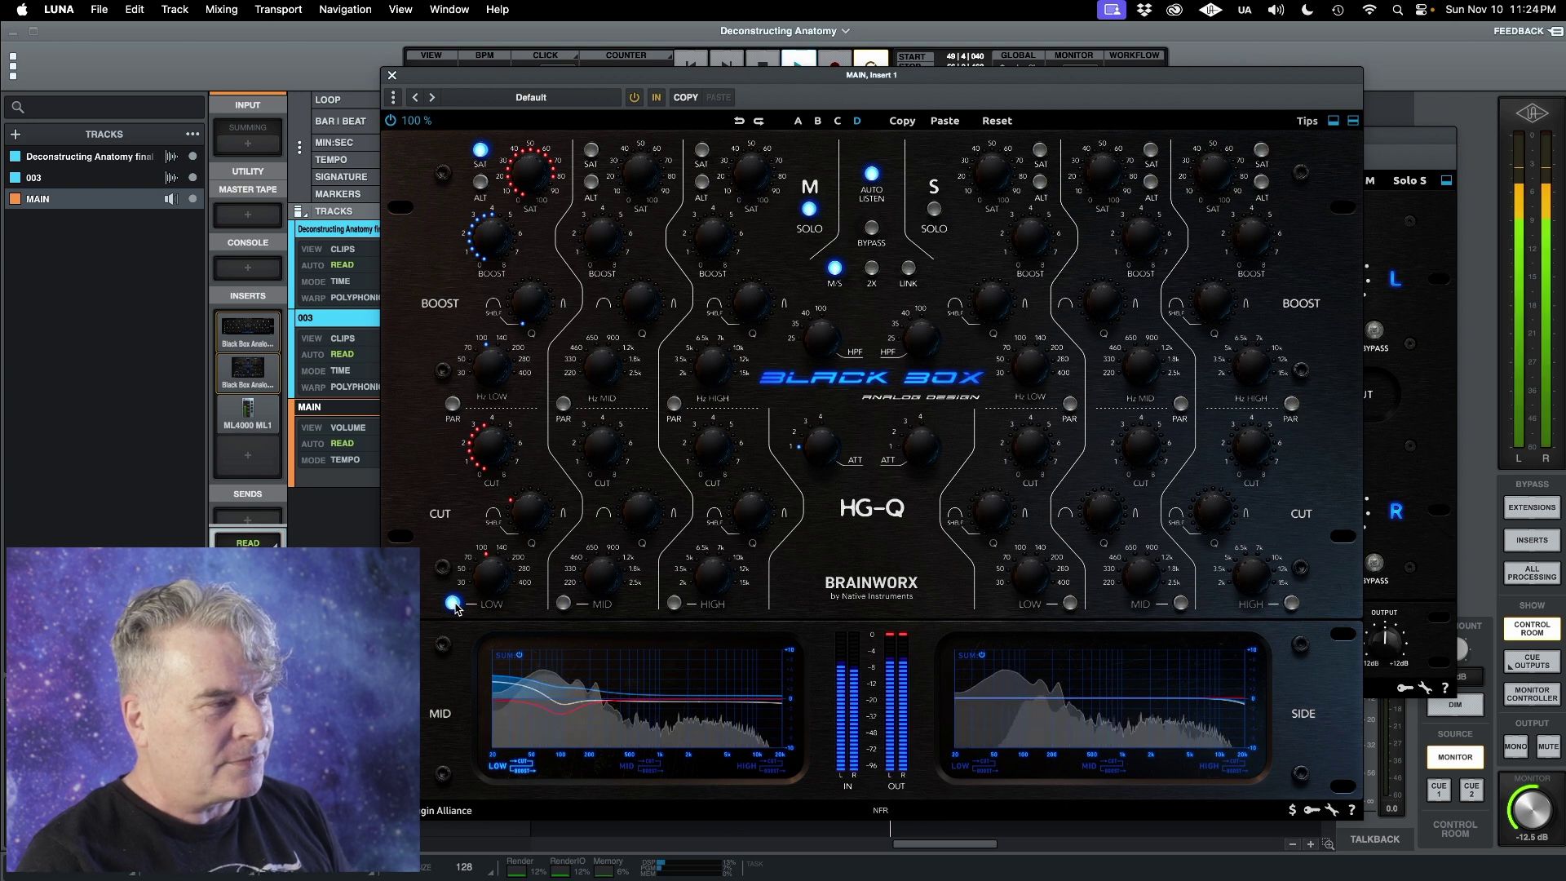
pyautogui.click(452, 603)
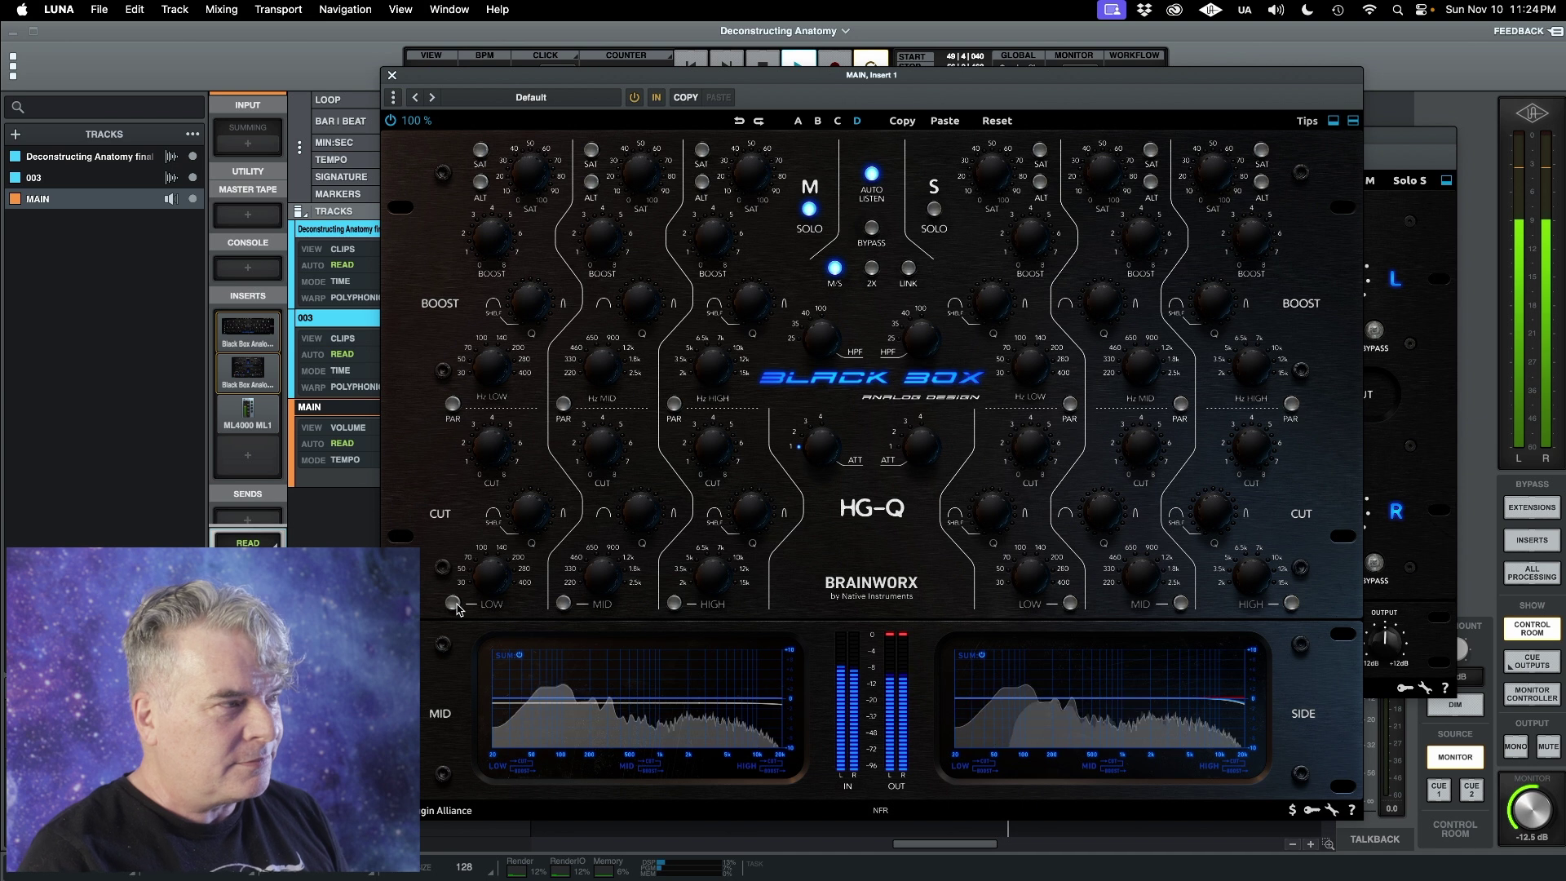
pyautogui.click(453, 603)
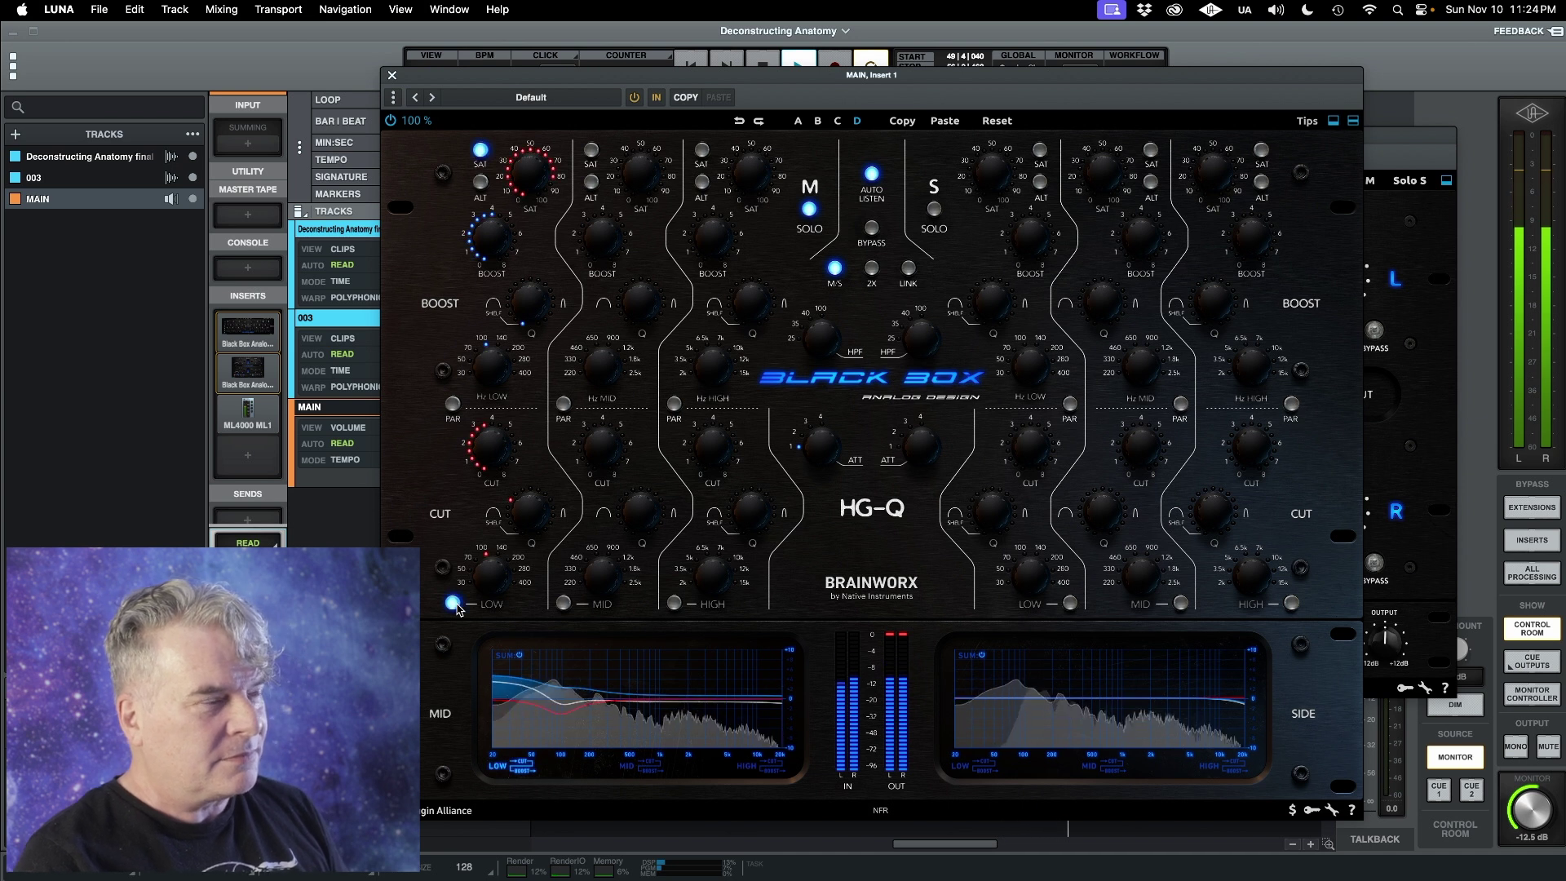
pyautogui.press('space')
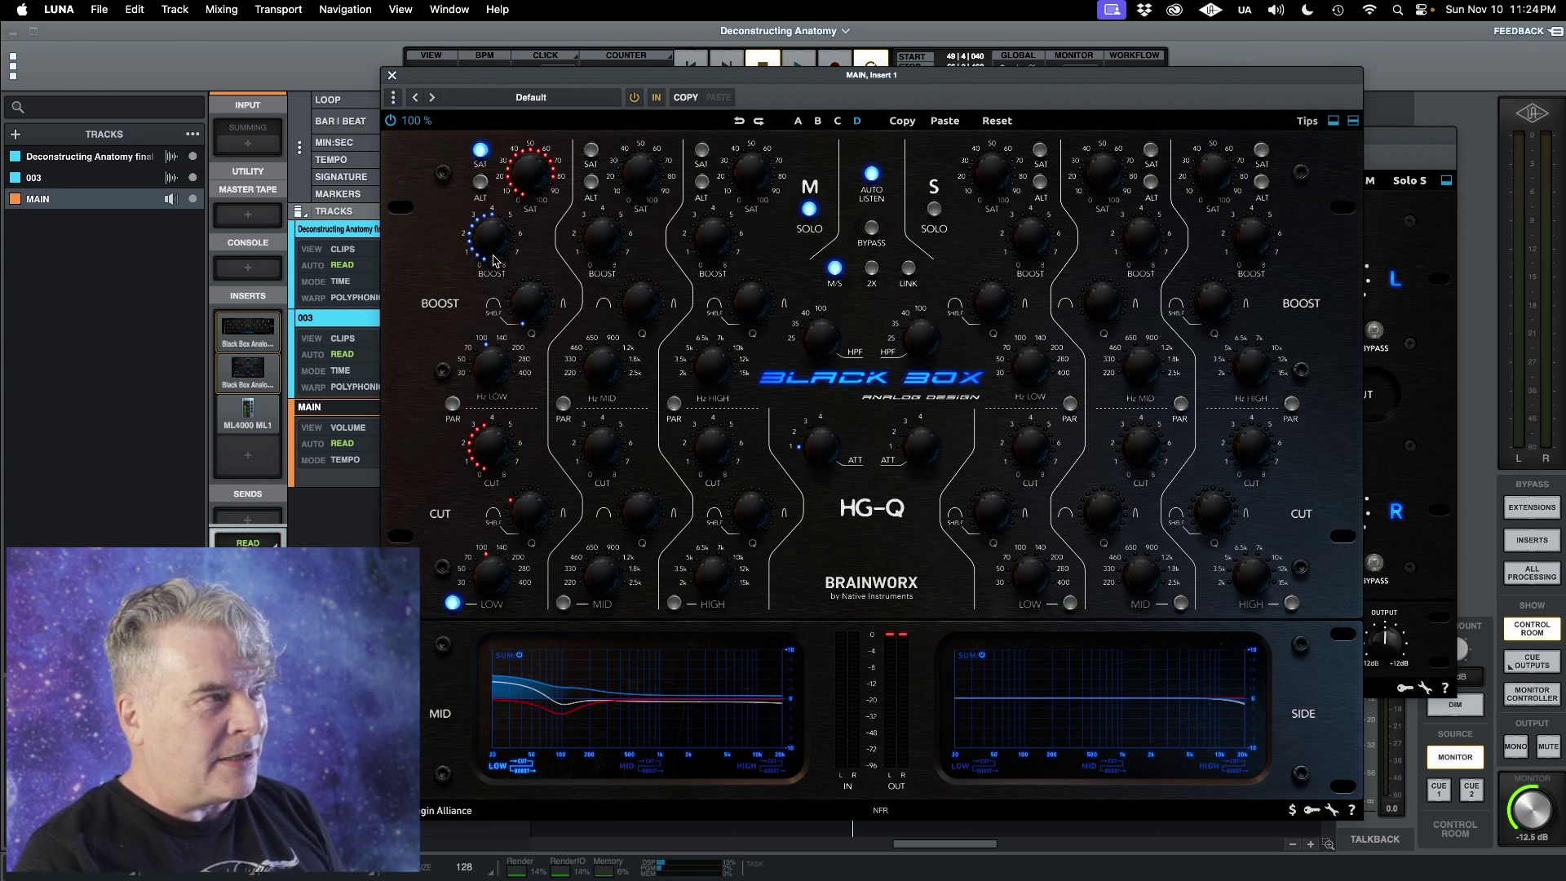
# Activate the M channel's mid band in place of its low band, with saturation off and boost reset to zero, and audition it
pyautogui.moveTo(492, 248)
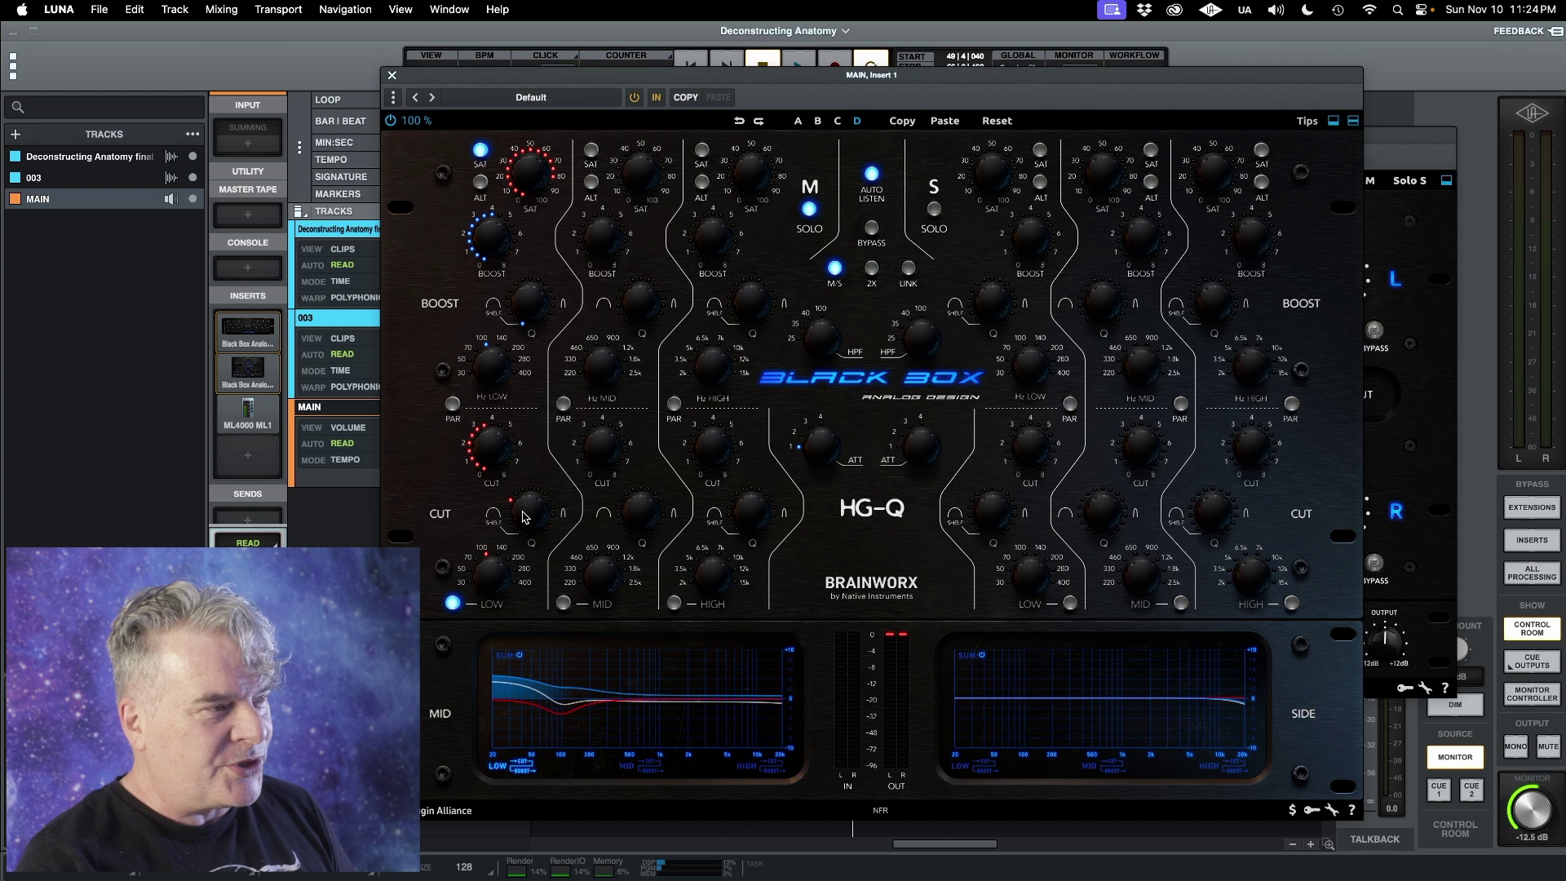
pyautogui.click(564, 604)
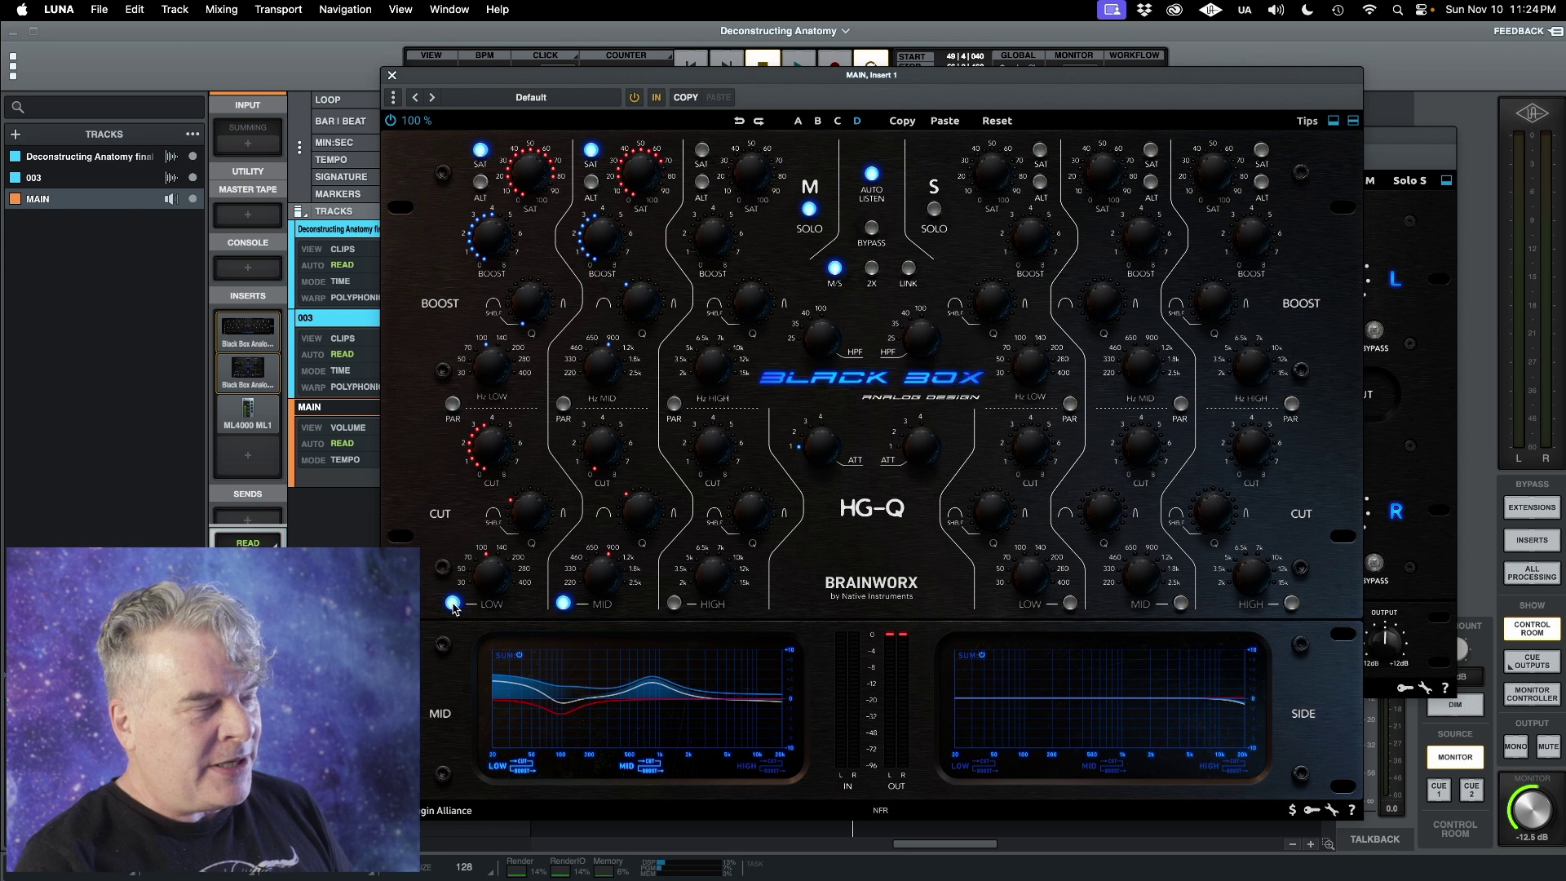
pyautogui.click(452, 604)
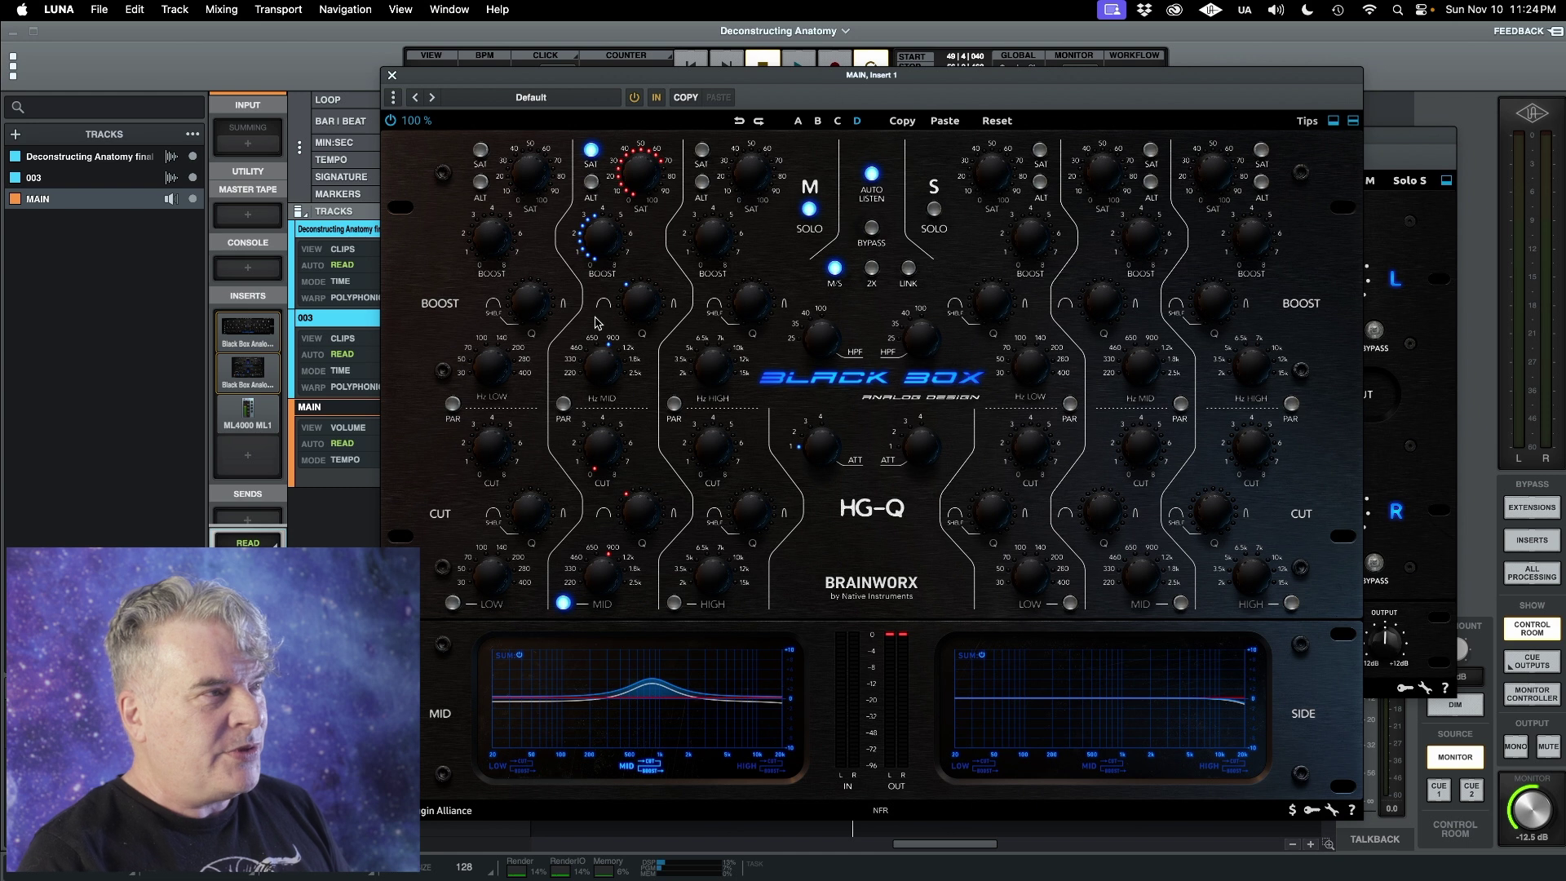
pyautogui.click(590, 150)
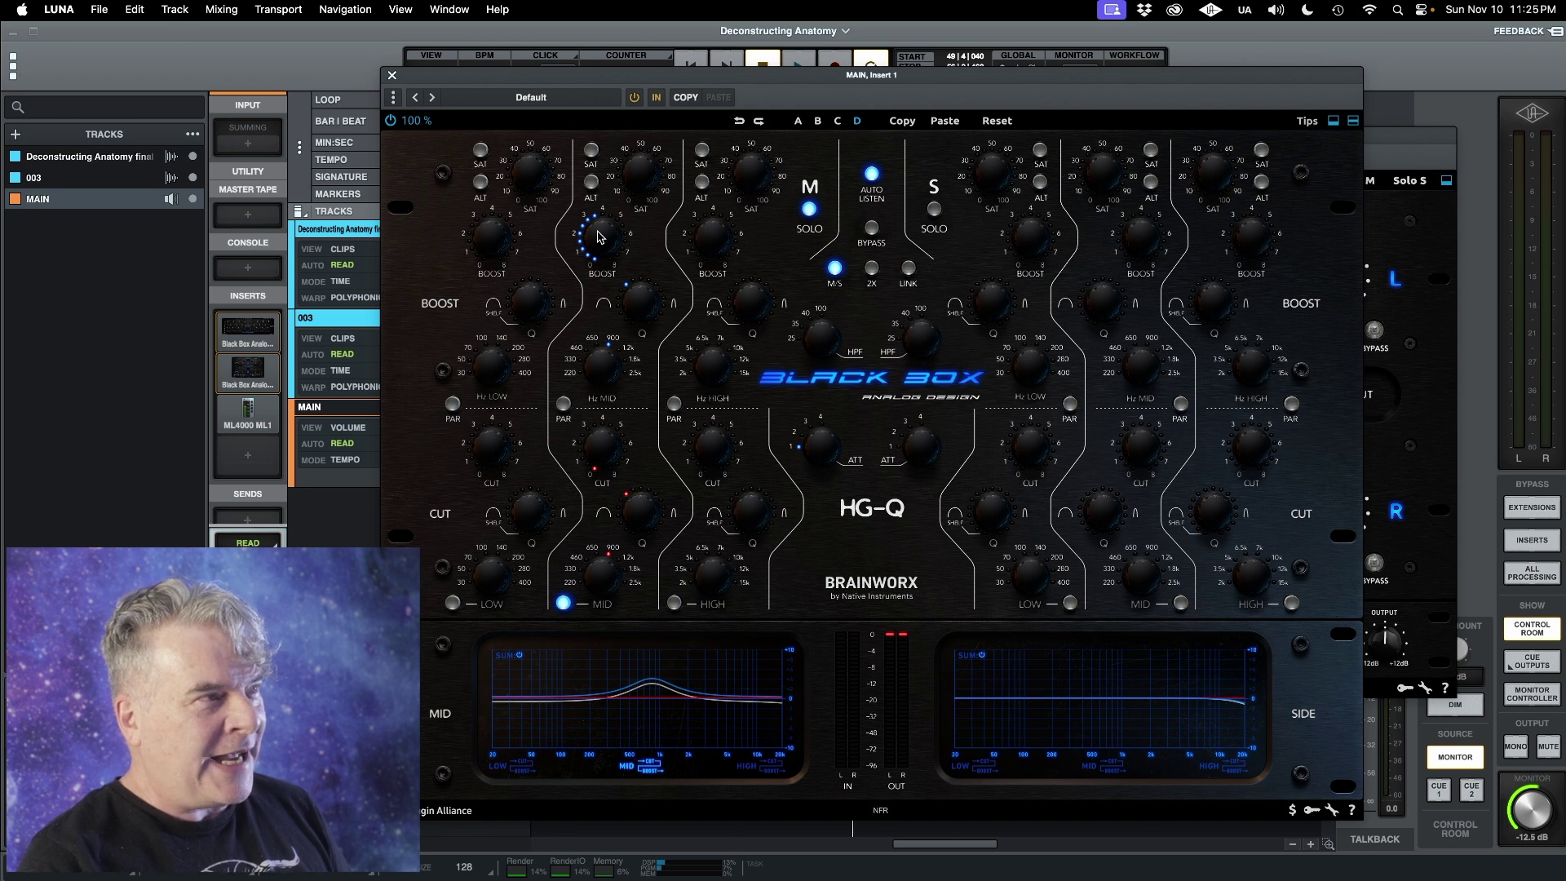
pyautogui.doubleClick(599, 237)
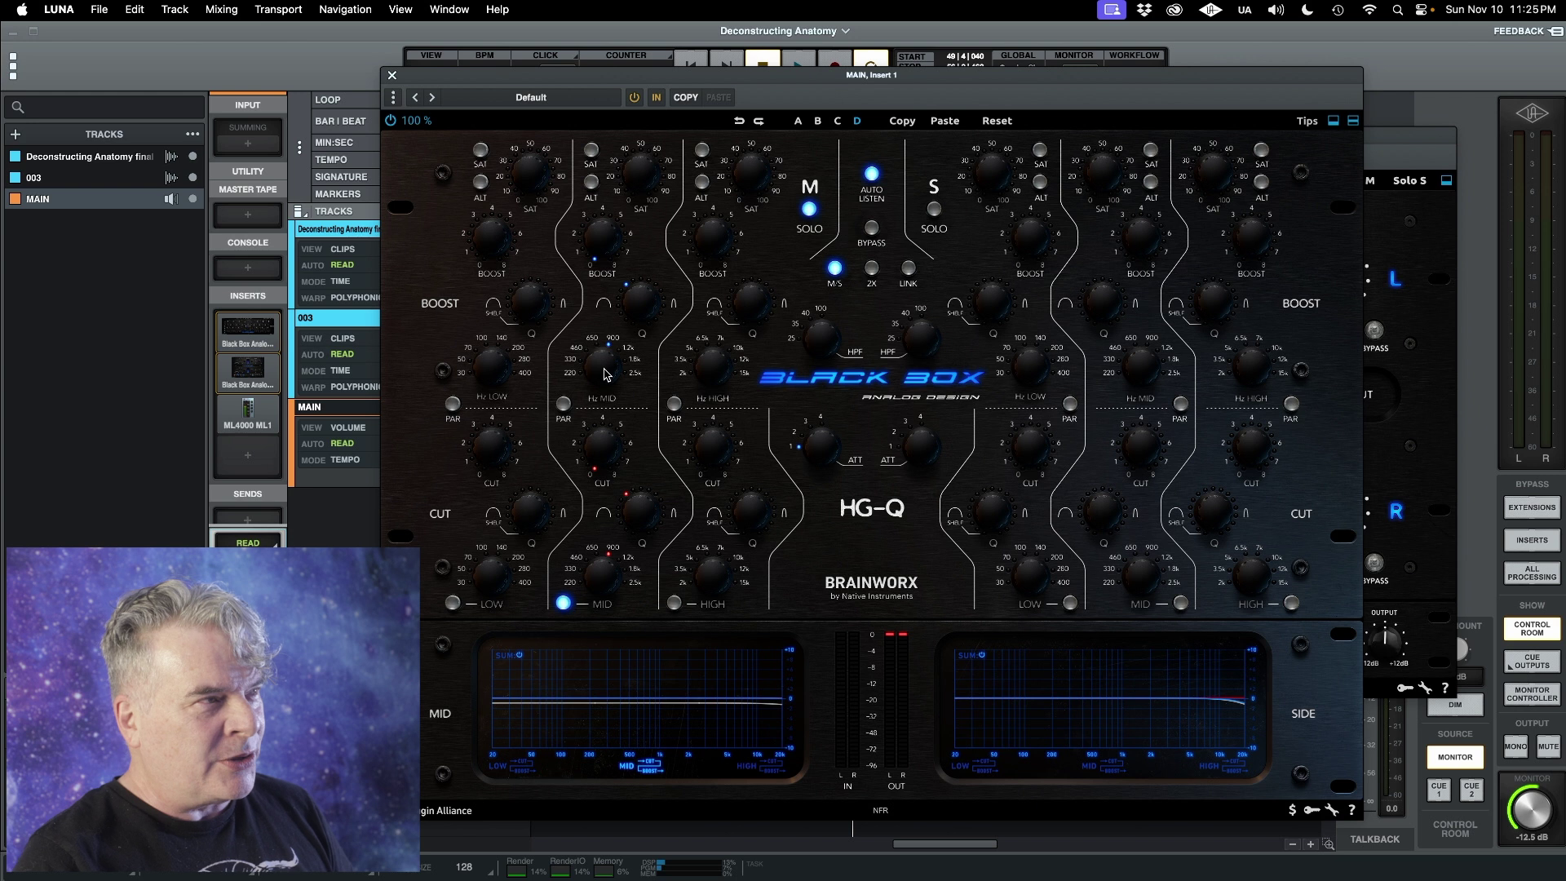
pyautogui.press('space')
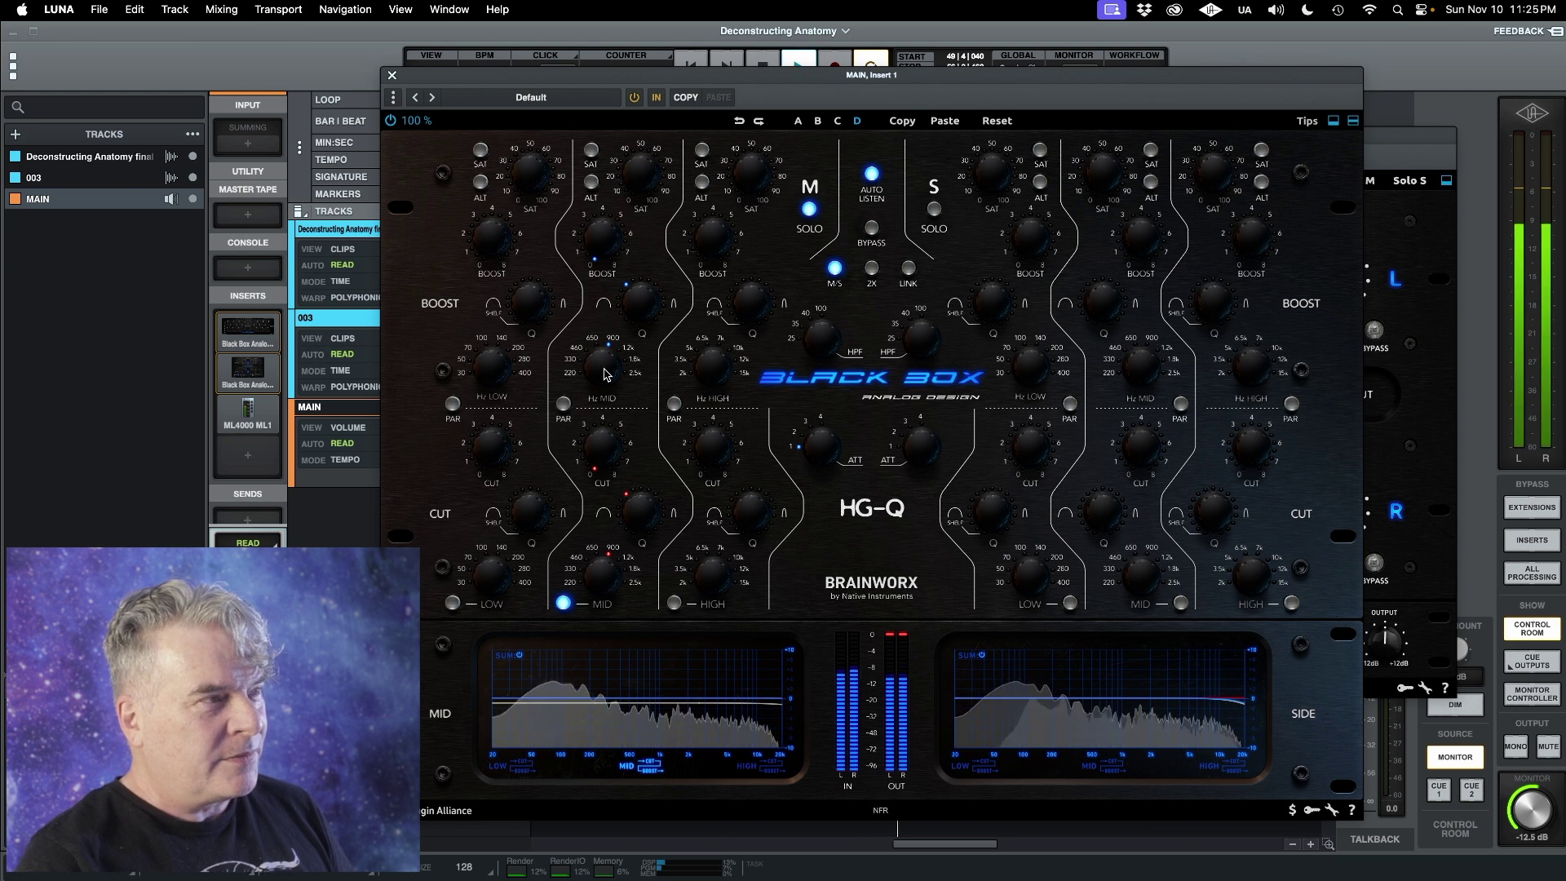
pyautogui.press('space')
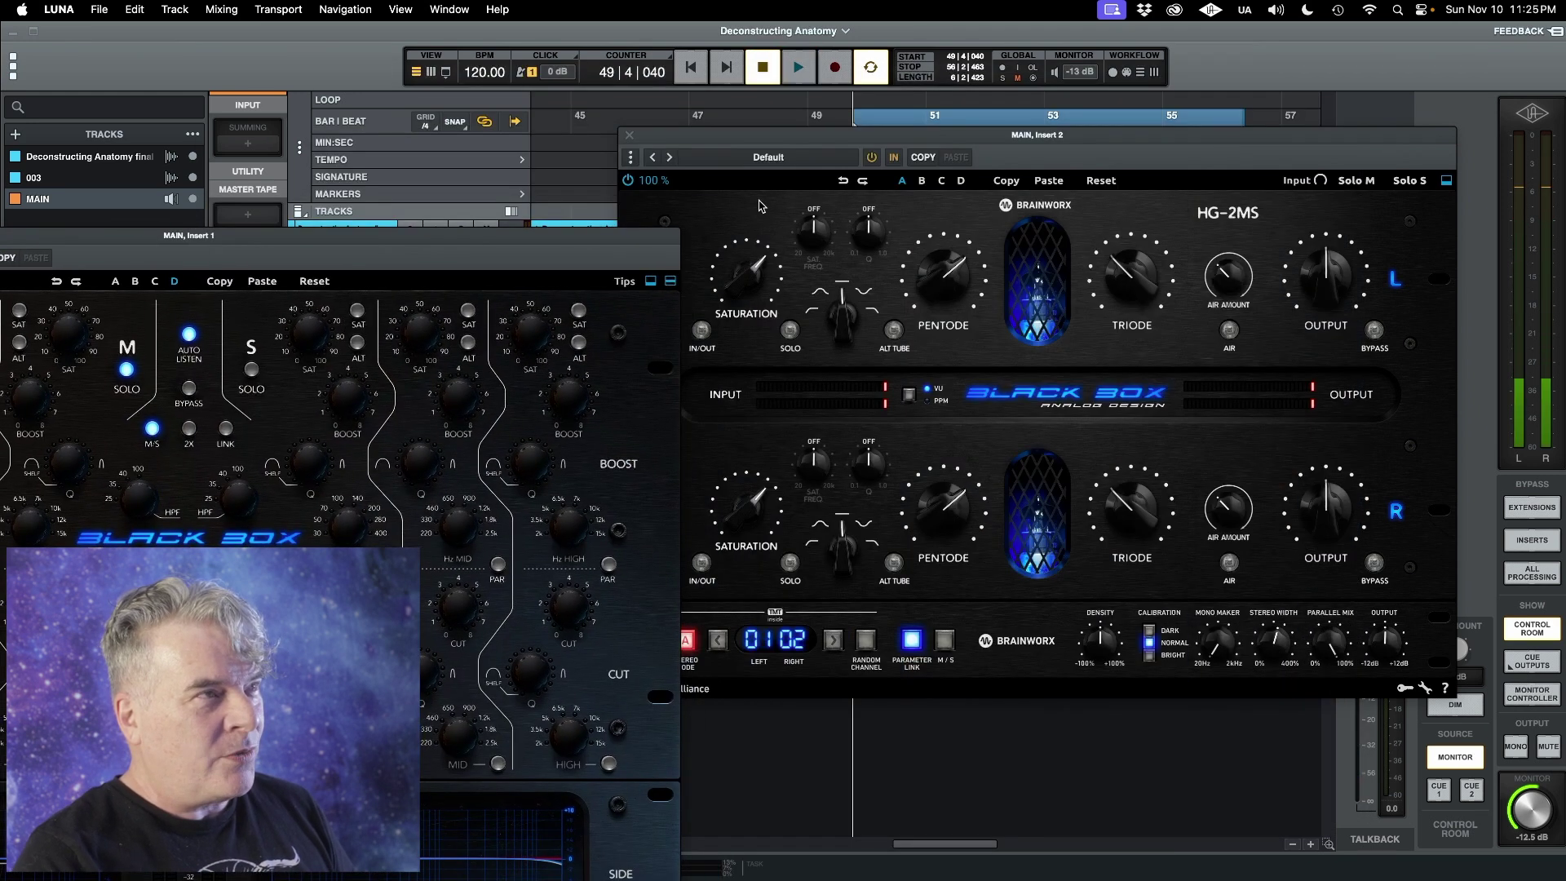
# Close the HG-2MS window and start playback of the mix from around bar 41
pyautogui.click(629, 136)
pyautogui.click(746, 252)
pyautogui.hscroll(-5, 778, 253)
pyautogui.hscroll(-3, 766, 253)
pyautogui.click(744, 255)
pyautogui.moveTo(464, 245); pyautogui.dragTo(1175, 101)
pyautogui.press('space')
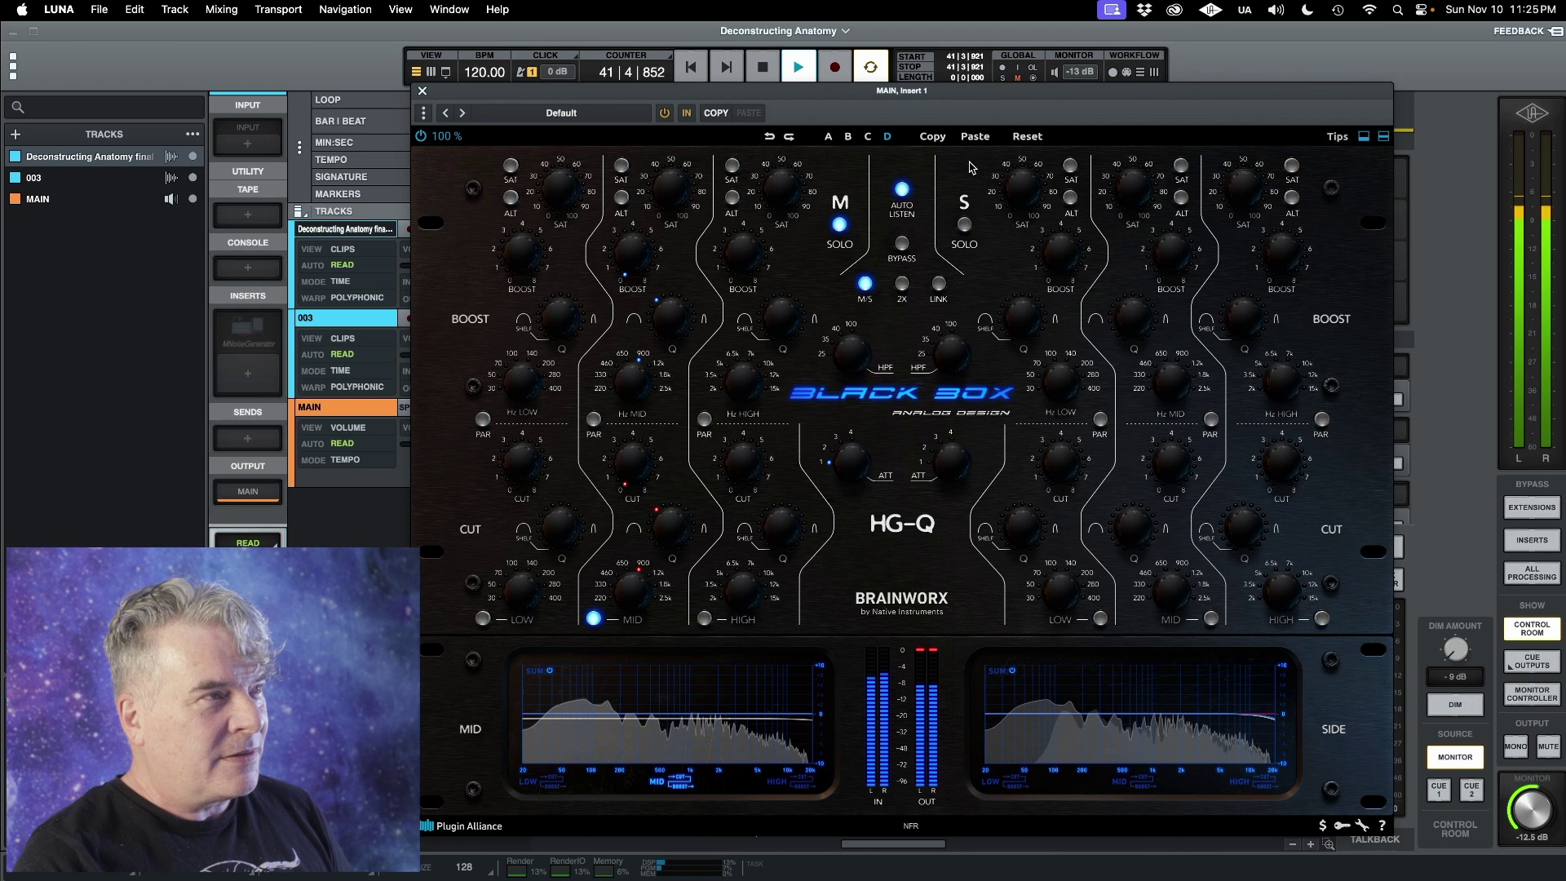
# Move the playback start to bar 35 and place the HG-Q window just below the transport
pyautogui.moveTo(1021, 97); pyautogui.dragTo(785, 351)
pyautogui.press('space')
pyautogui.hscroll(-5, 667, 252)
pyautogui.click(666, 252)
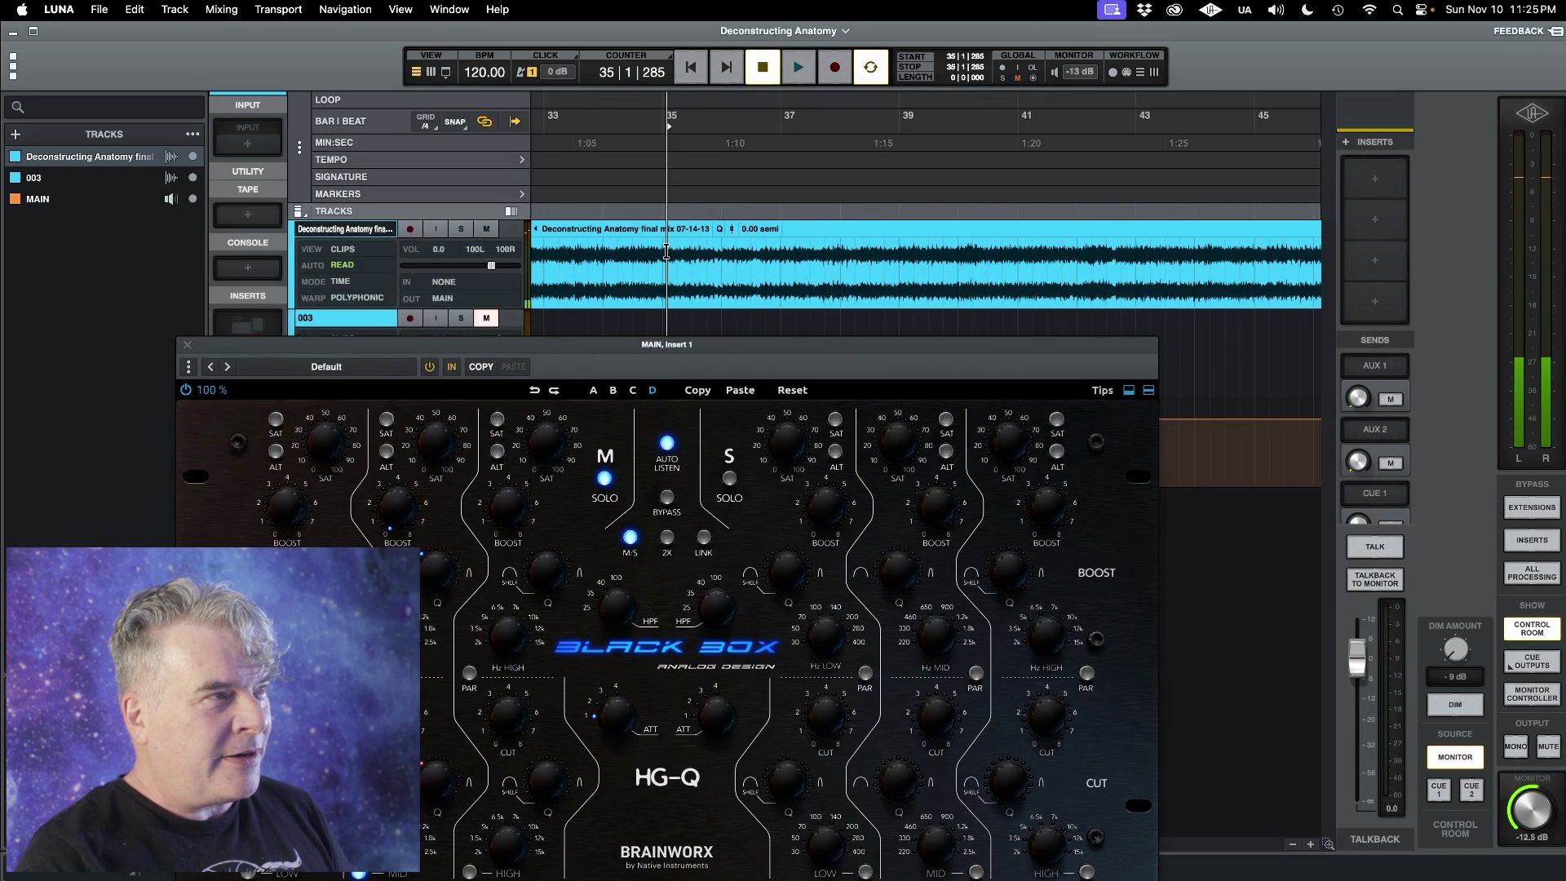
pyautogui.press('space')
pyautogui.moveTo(712, 347); pyautogui.dragTo(846, 110)
pyautogui.press('space')
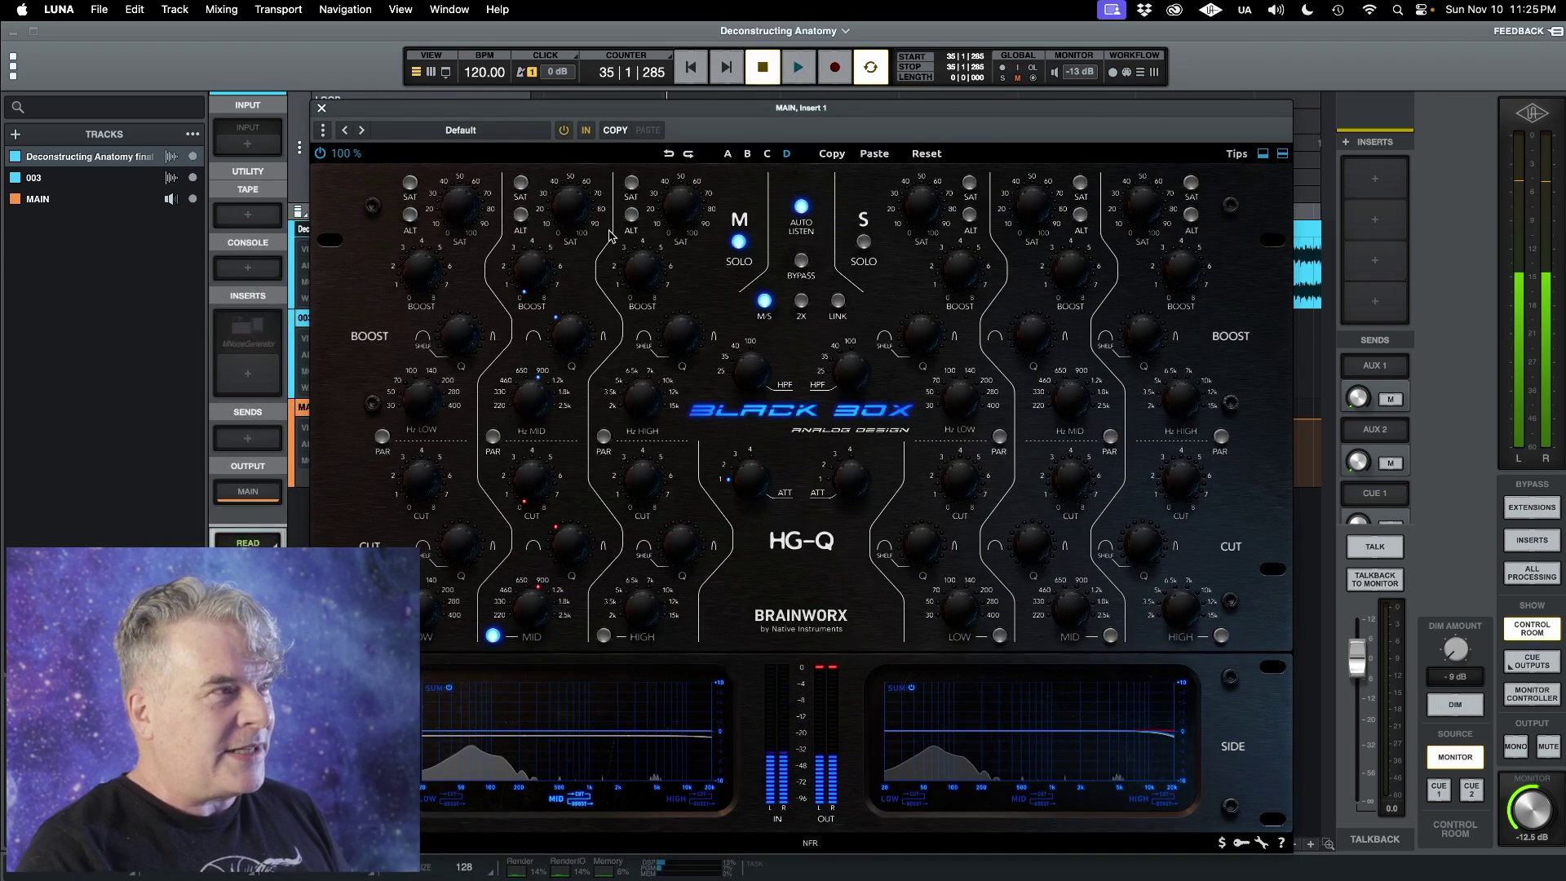
# Use Auto Listen on the M channel's mid-band boost frequency to hear the isolated band during playback
pyautogui.press('space')
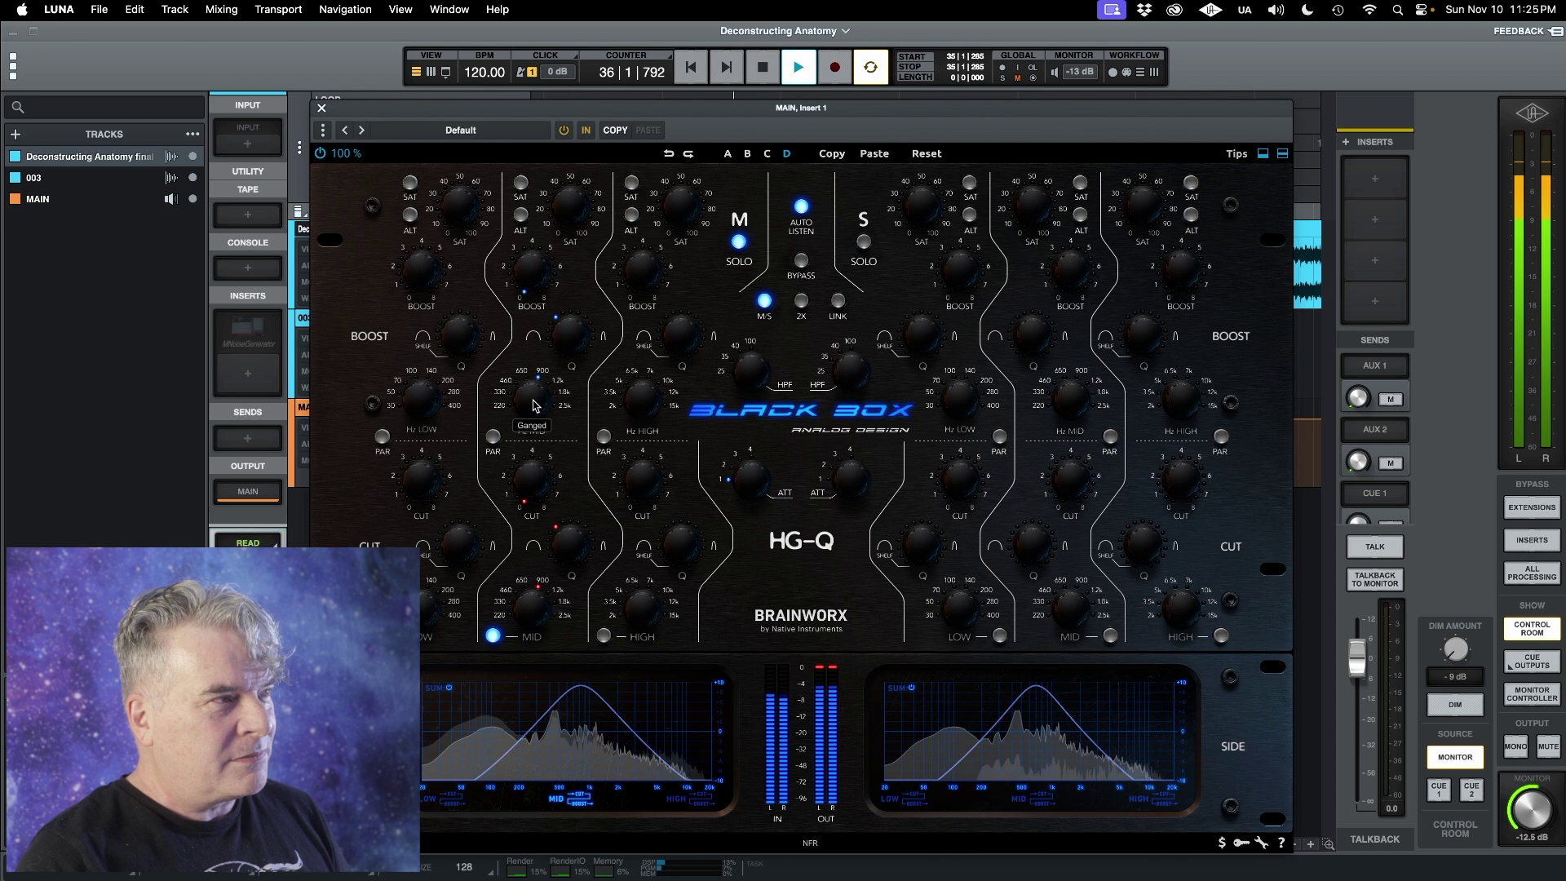
pyautogui.moveTo(534, 402); pyautogui.dragTo(534, 399)
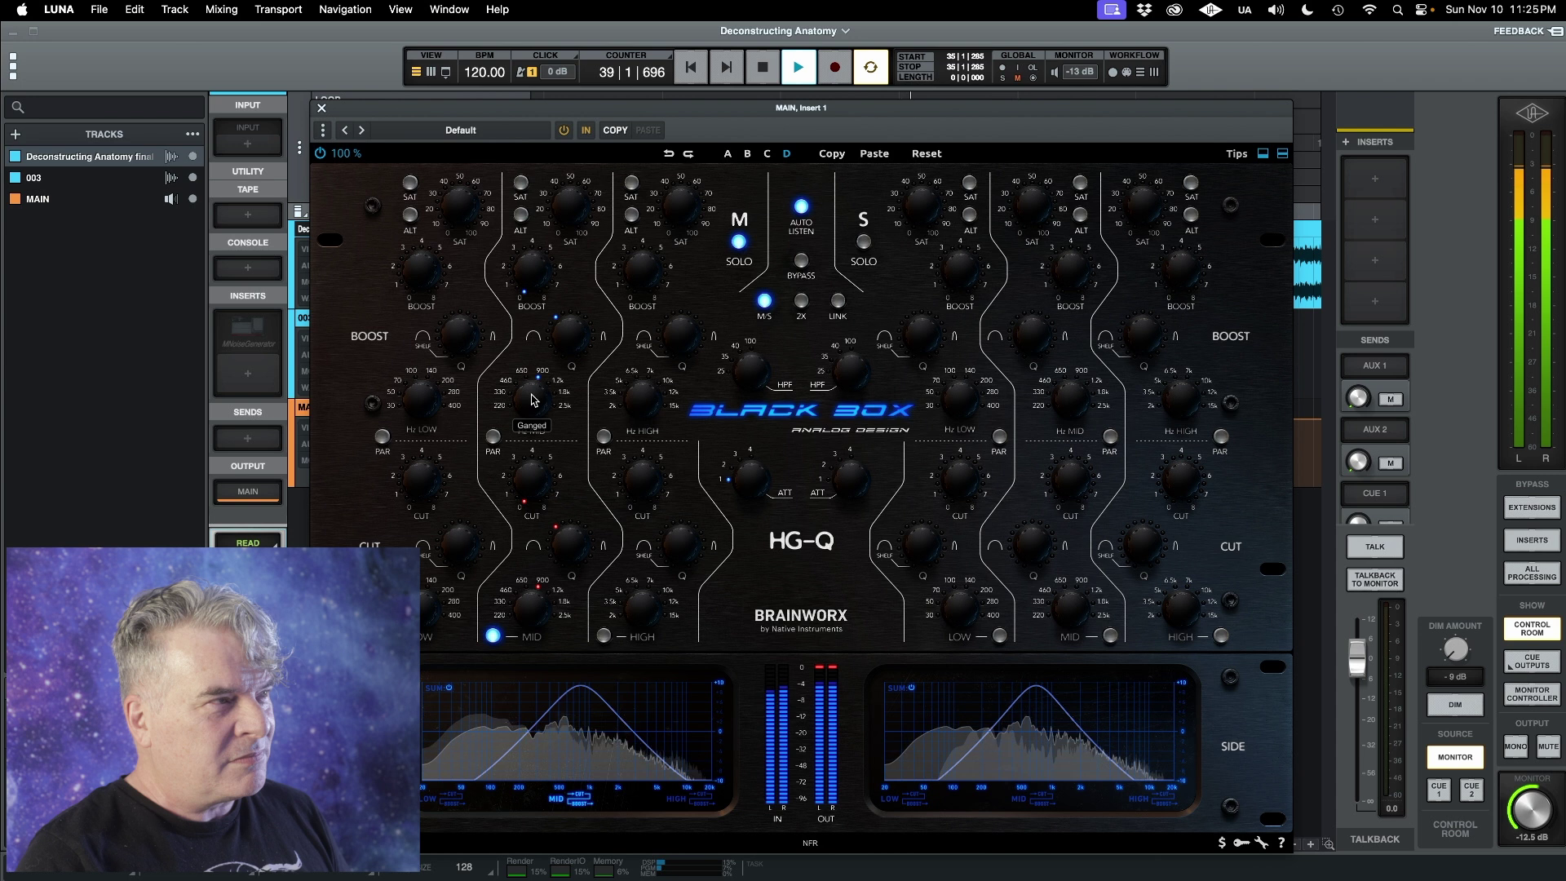
pyautogui.press('space')
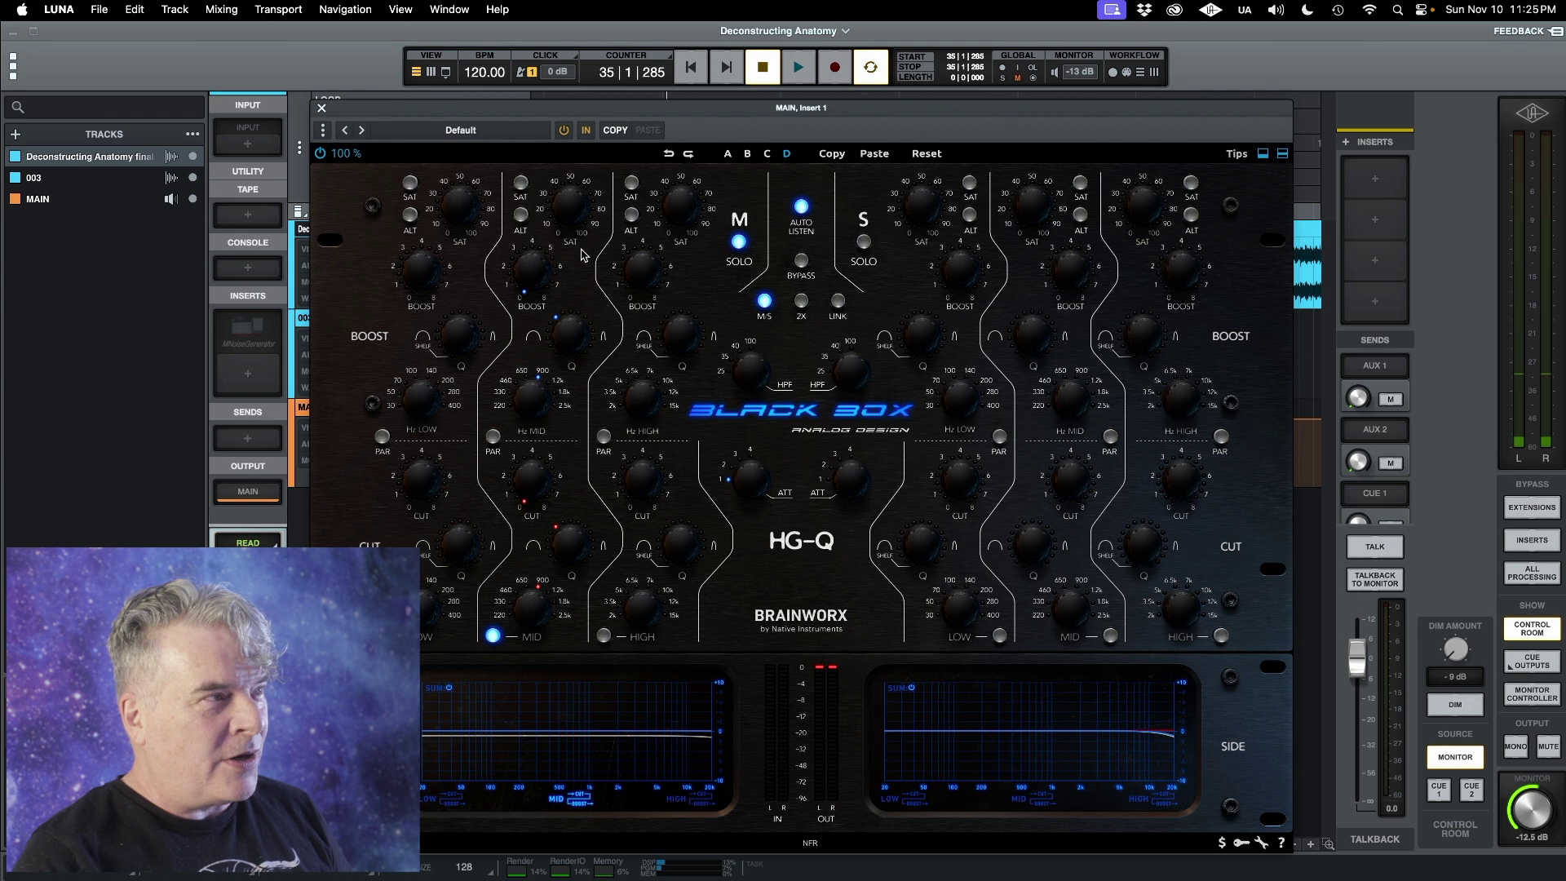
# Set the M channel's mid-band boost to 4.0 dB and start playback to hear it
pyautogui.moveTo(534, 279); pyautogui.dragTo(520, 199)
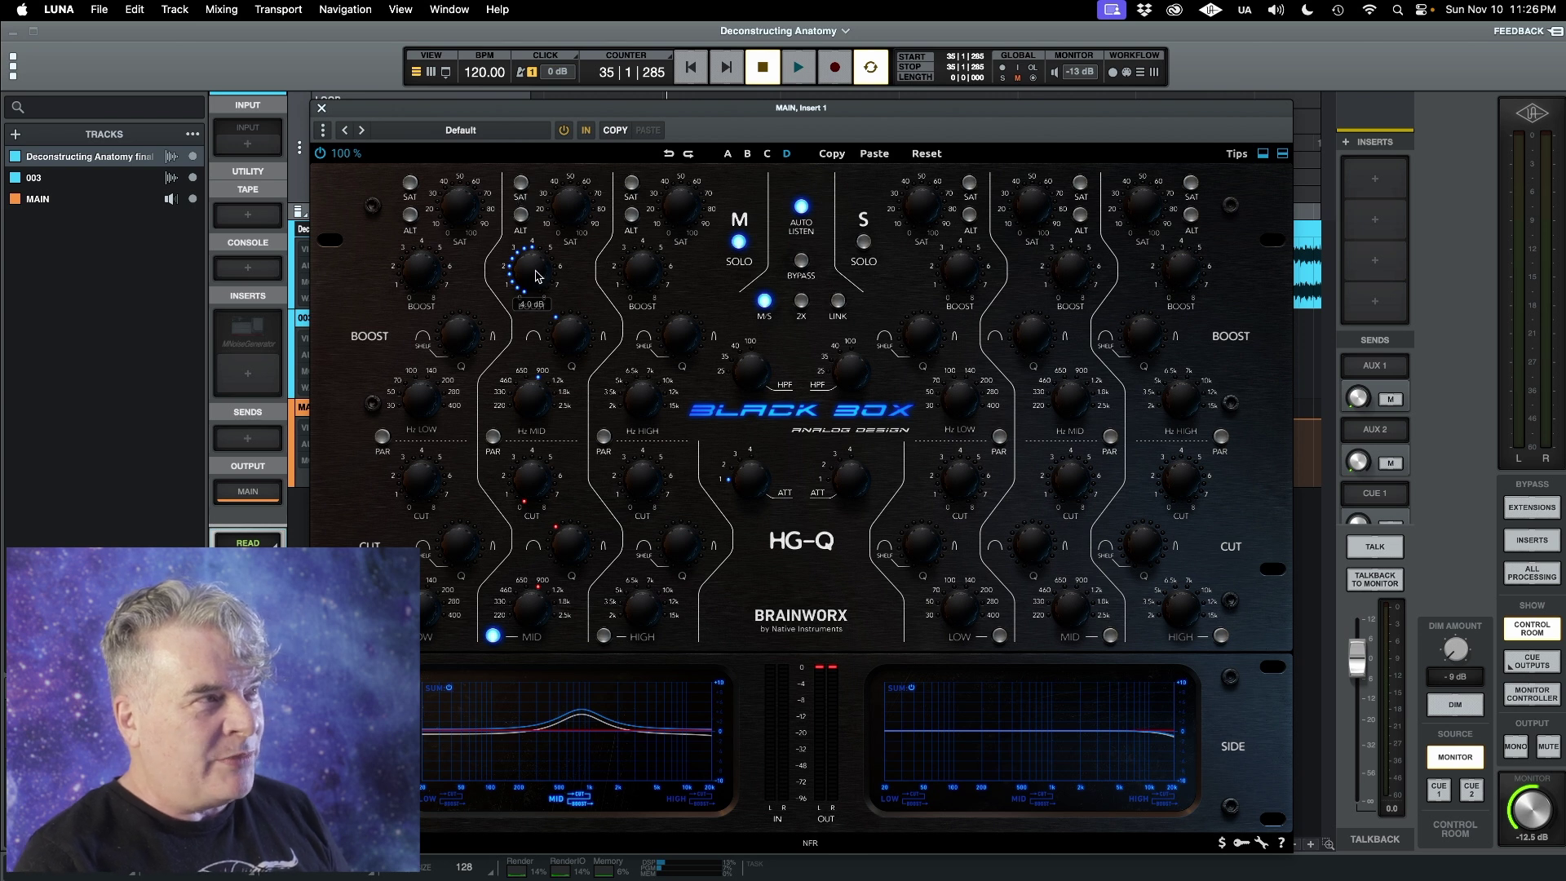
pyautogui.press('space')
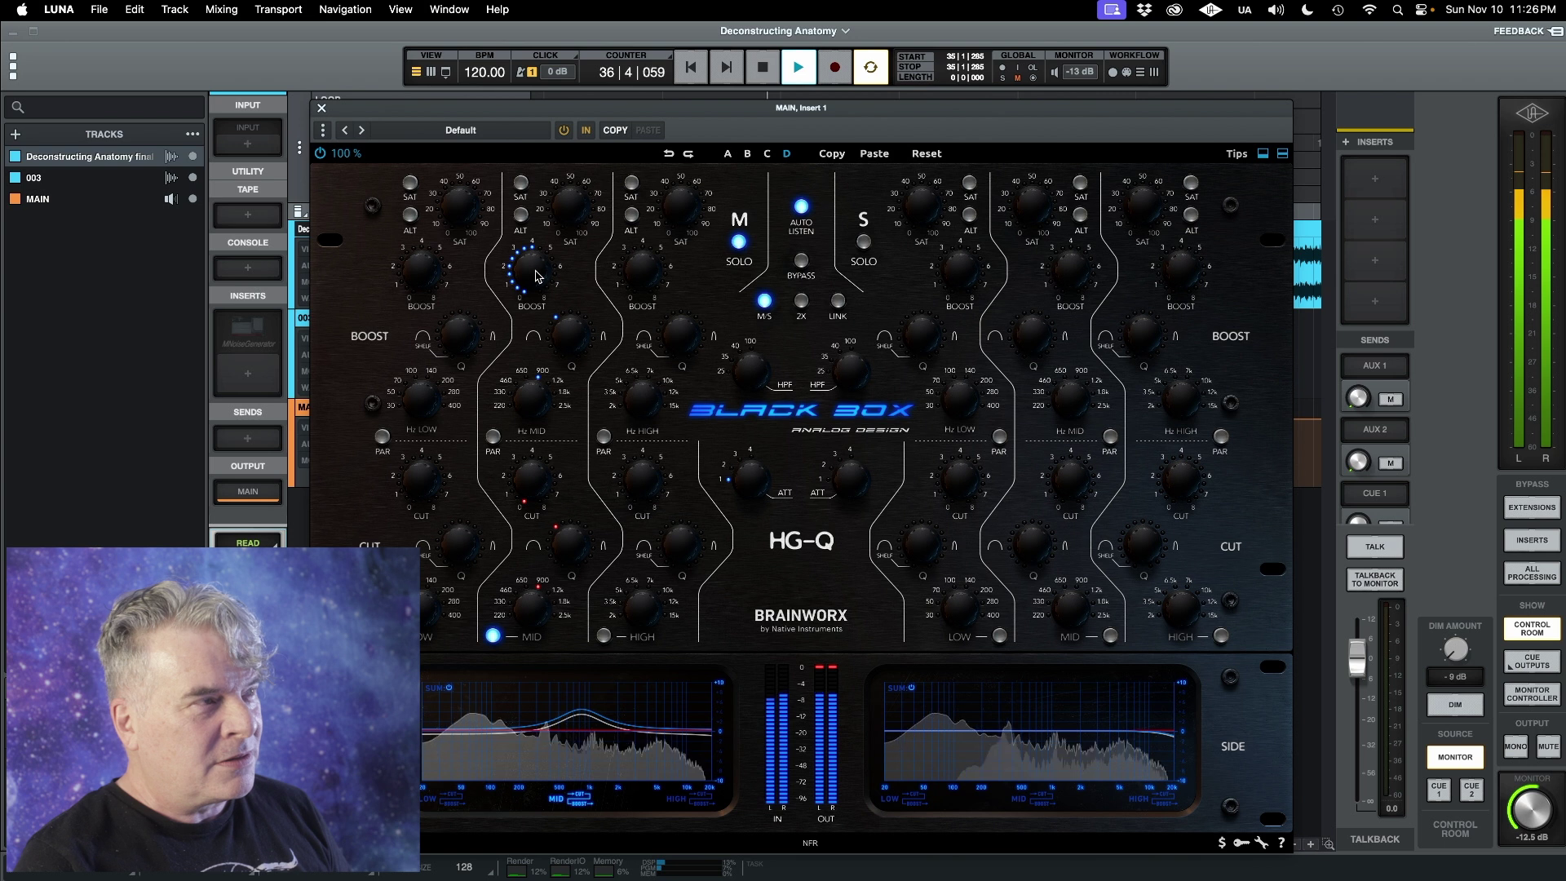
# Turn on saturation for the M channel's mid-band boost and play the mix to hear it
pyautogui.press('space')
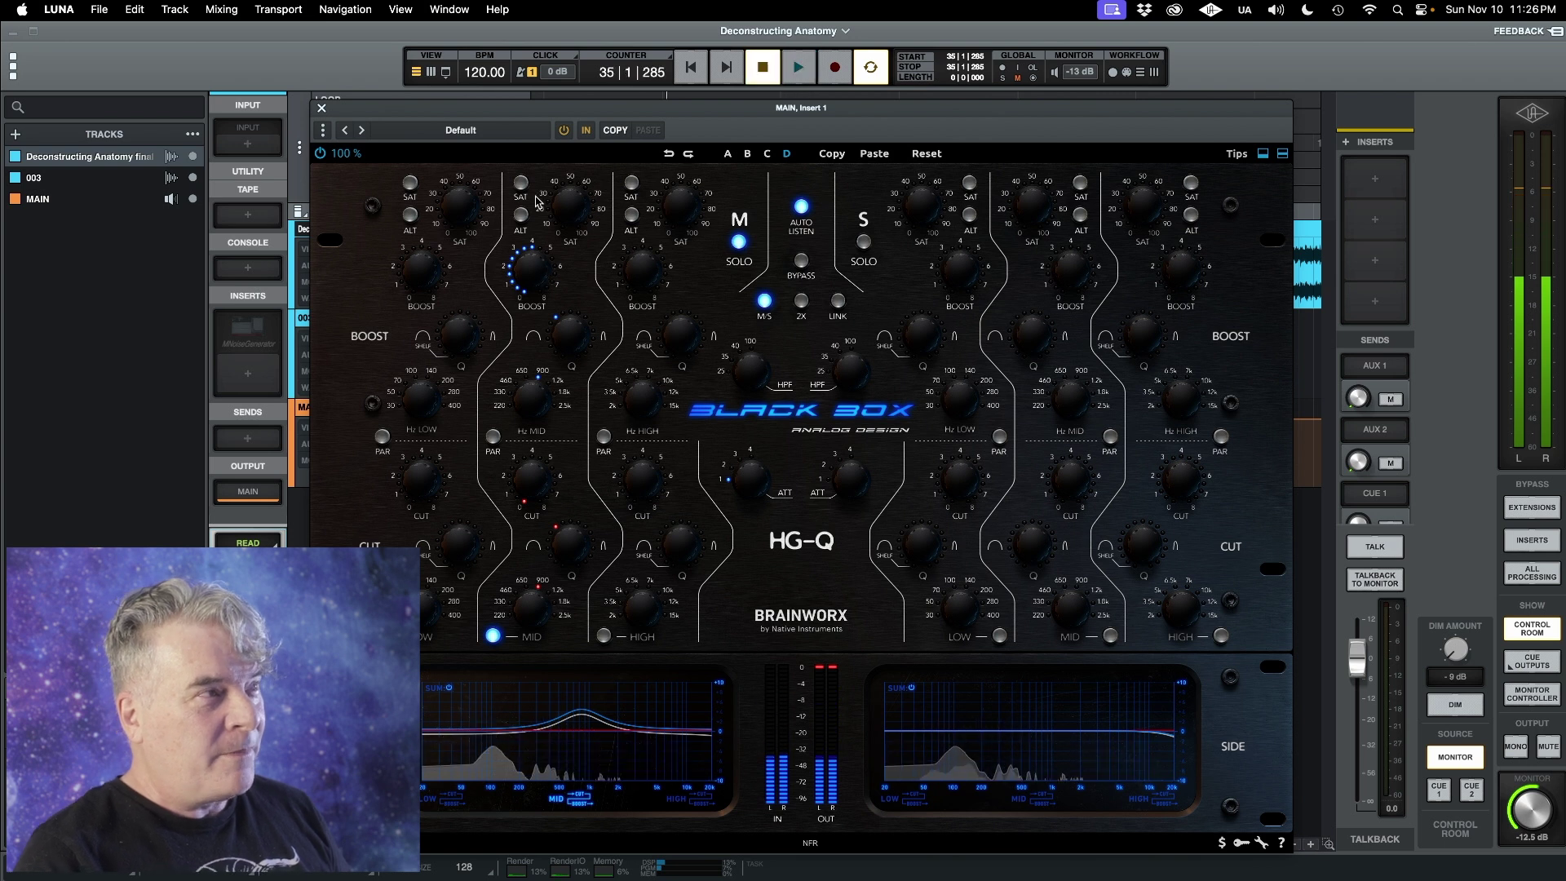
pyautogui.click(520, 182)
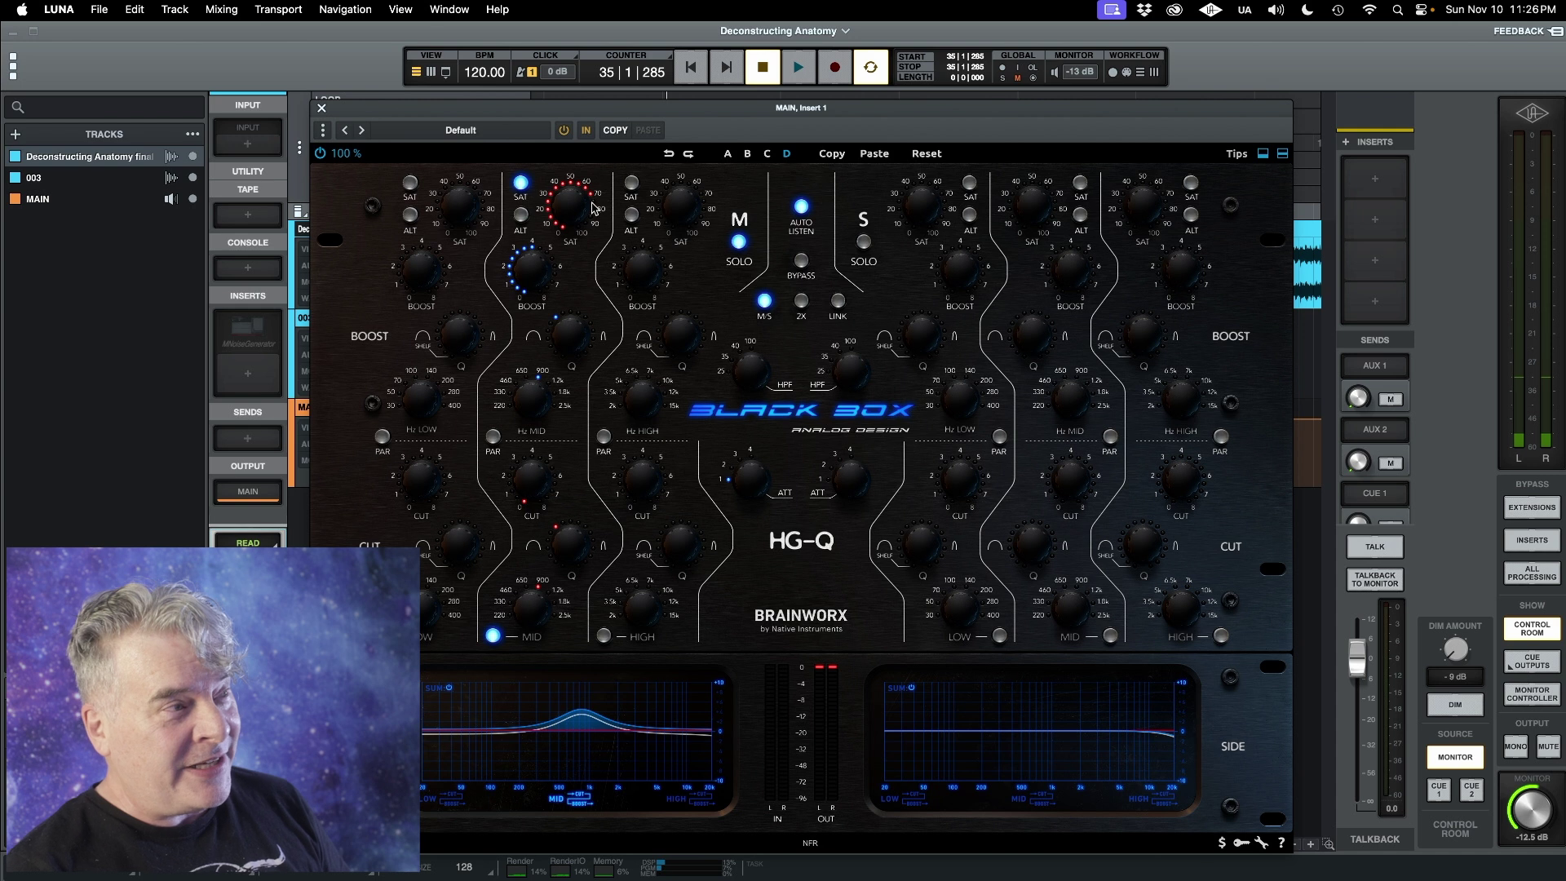
pyautogui.press('space')
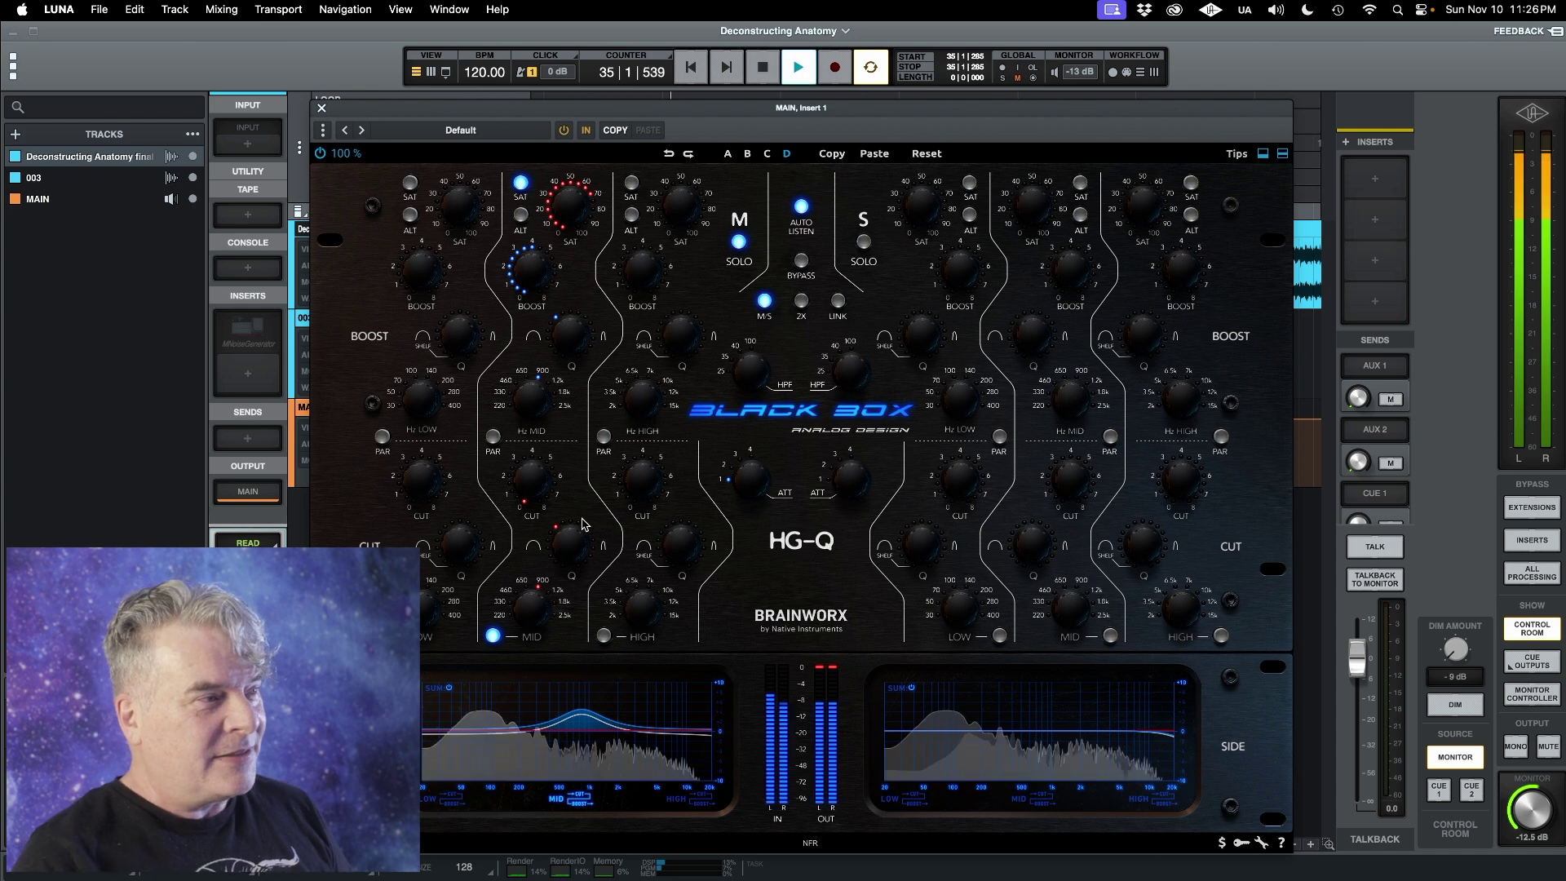
pyautogui.press('space')
# Compare playback with the M channel's mid band switched off and on
pyautogui.click(493, 635)
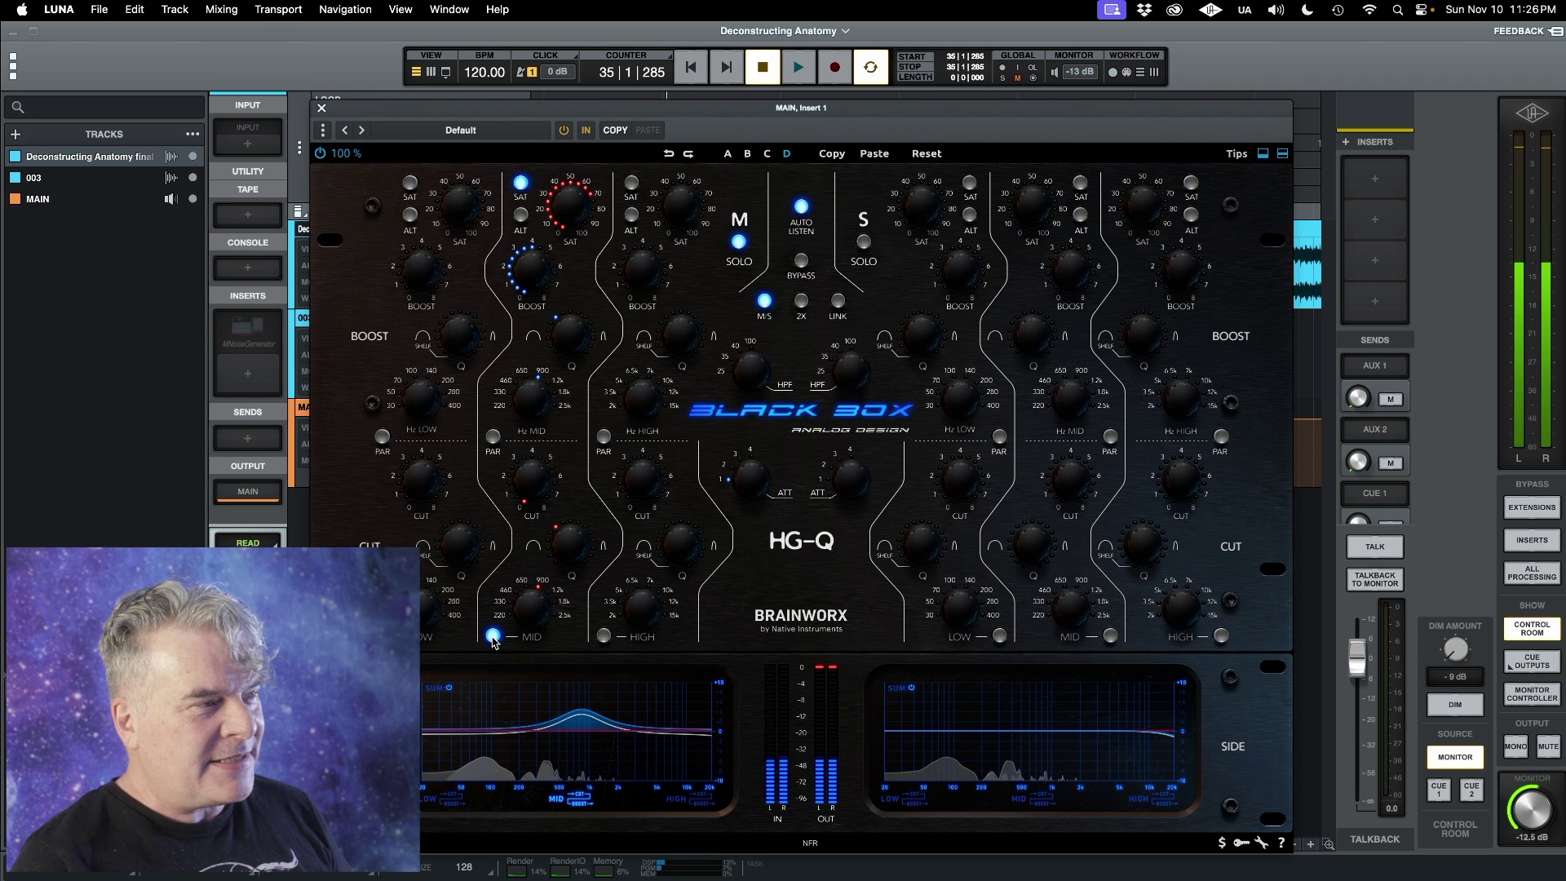
pyautogui.press('space')
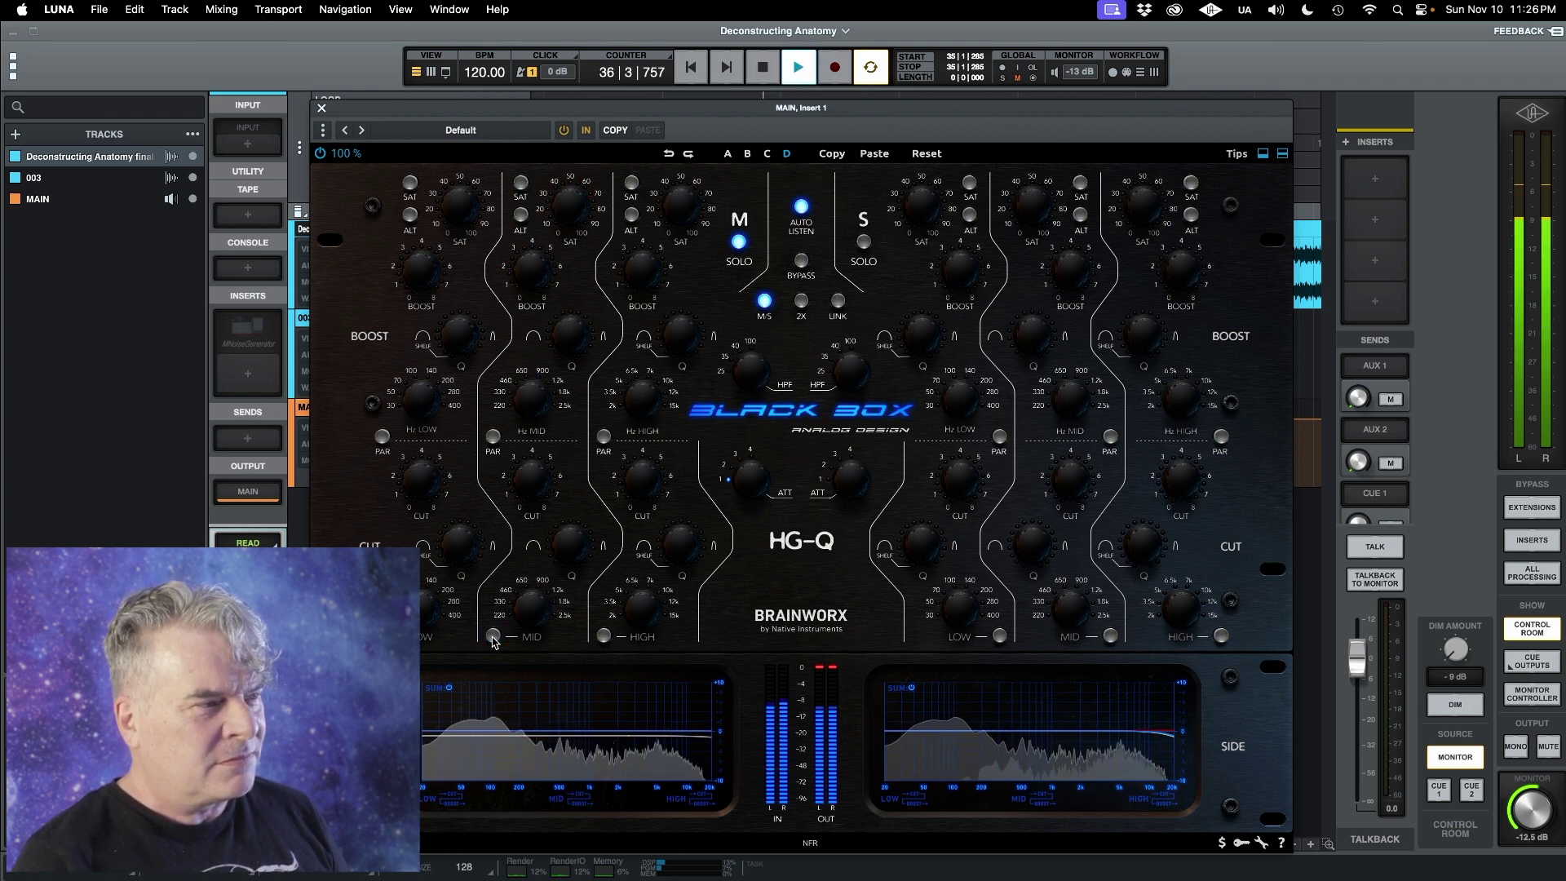
pyautogui.click(493, 636)
pyautogui.press('space')
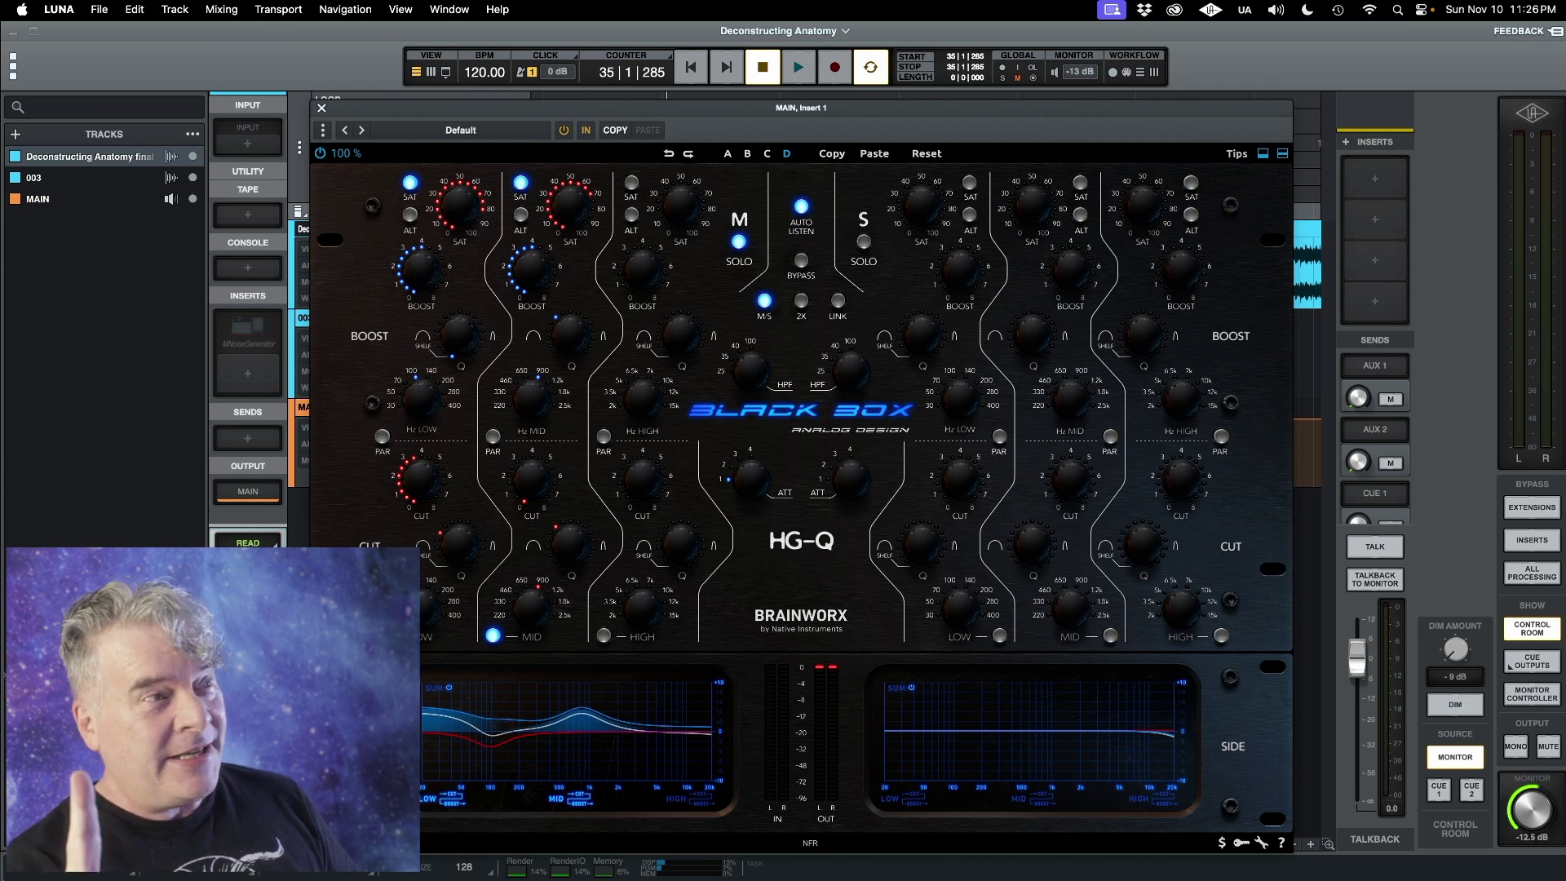
# Compare the M channel's low and mid bands against the bypassed HG-Q during playback, ending with the plugin active
pyautogui.press('space')
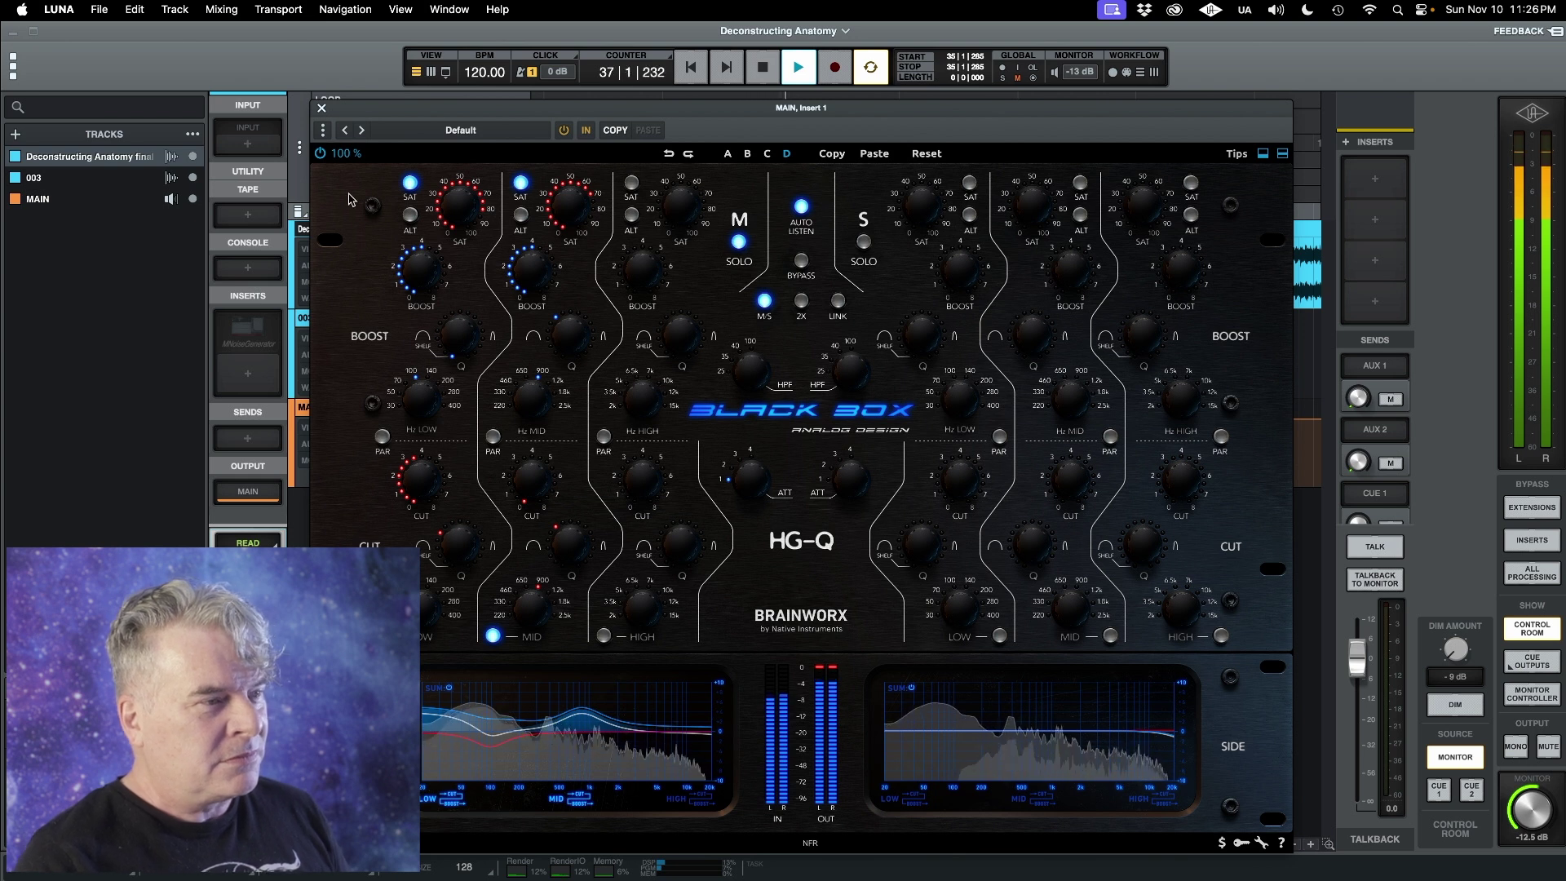
pyautogui.press('space')
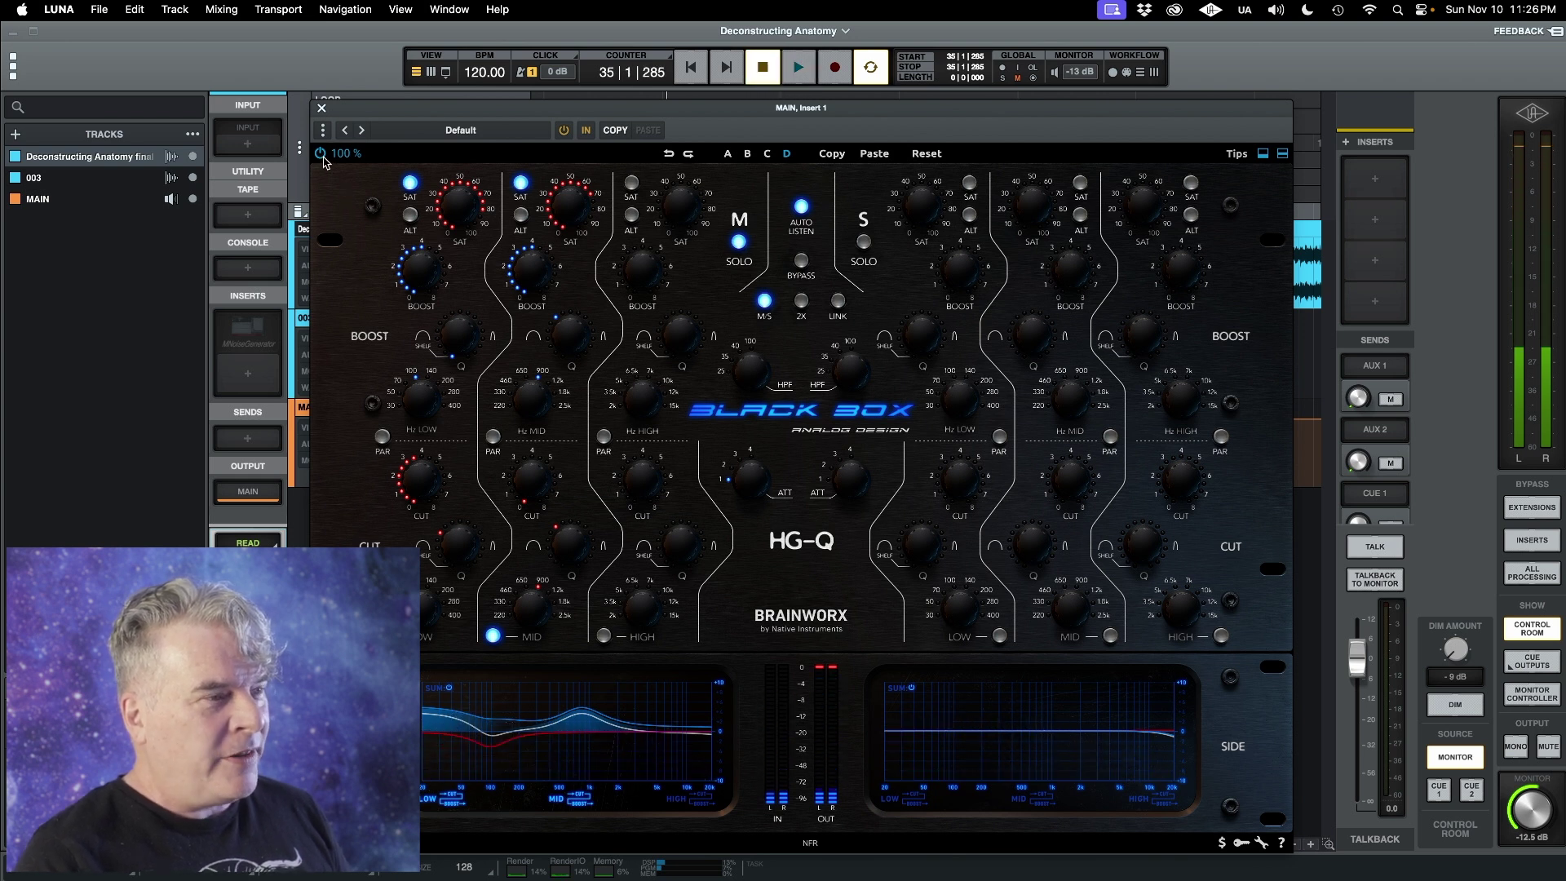
pyautogui.click(323, 159)
pyautogui.press('space')
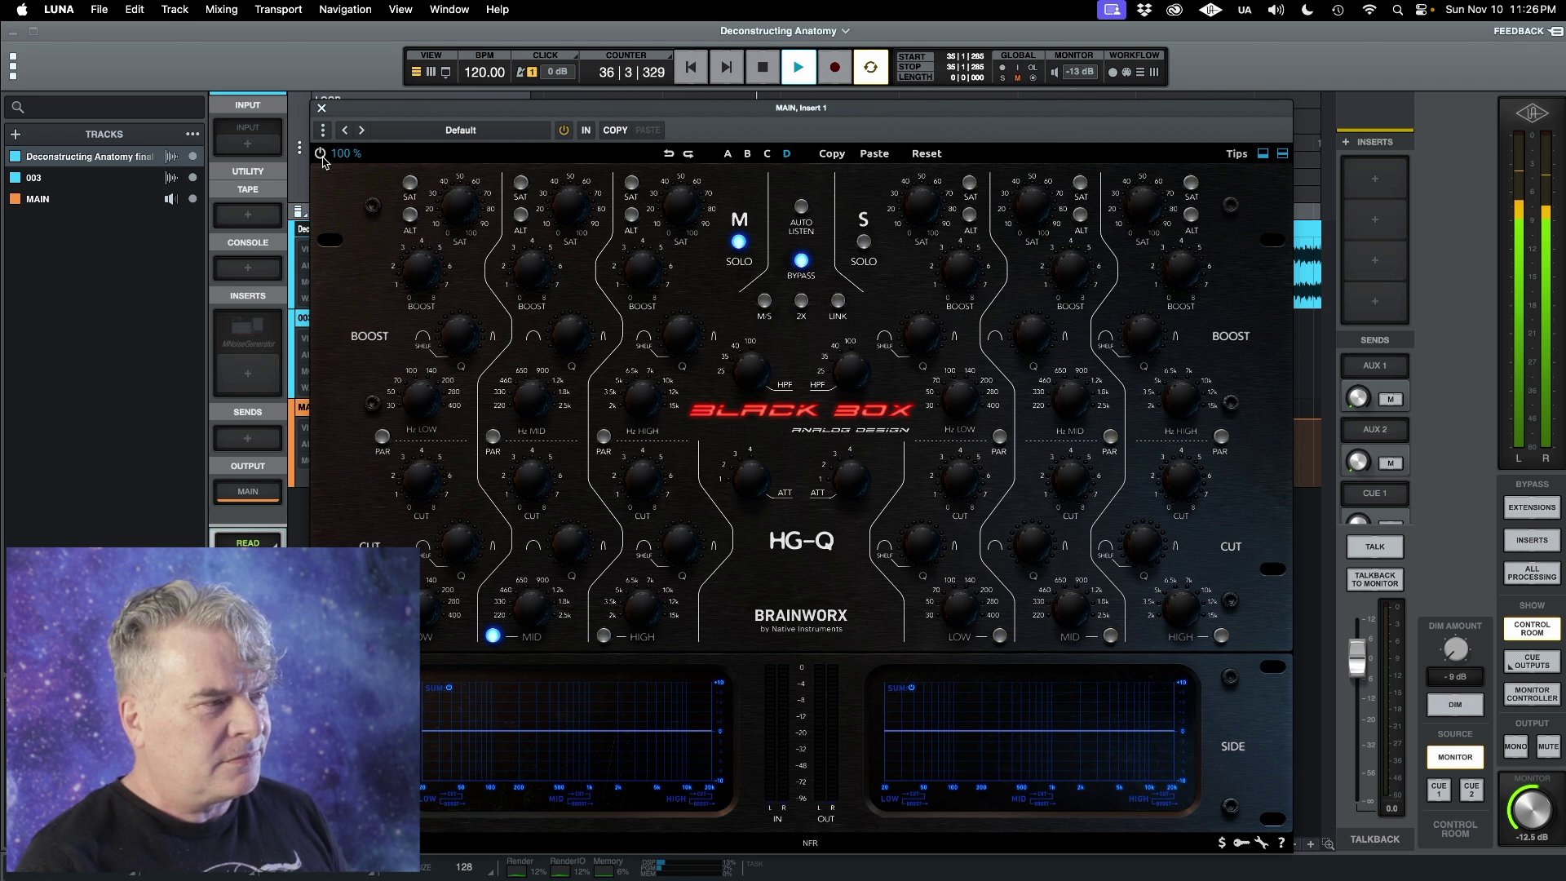
pyautogui.press('space')
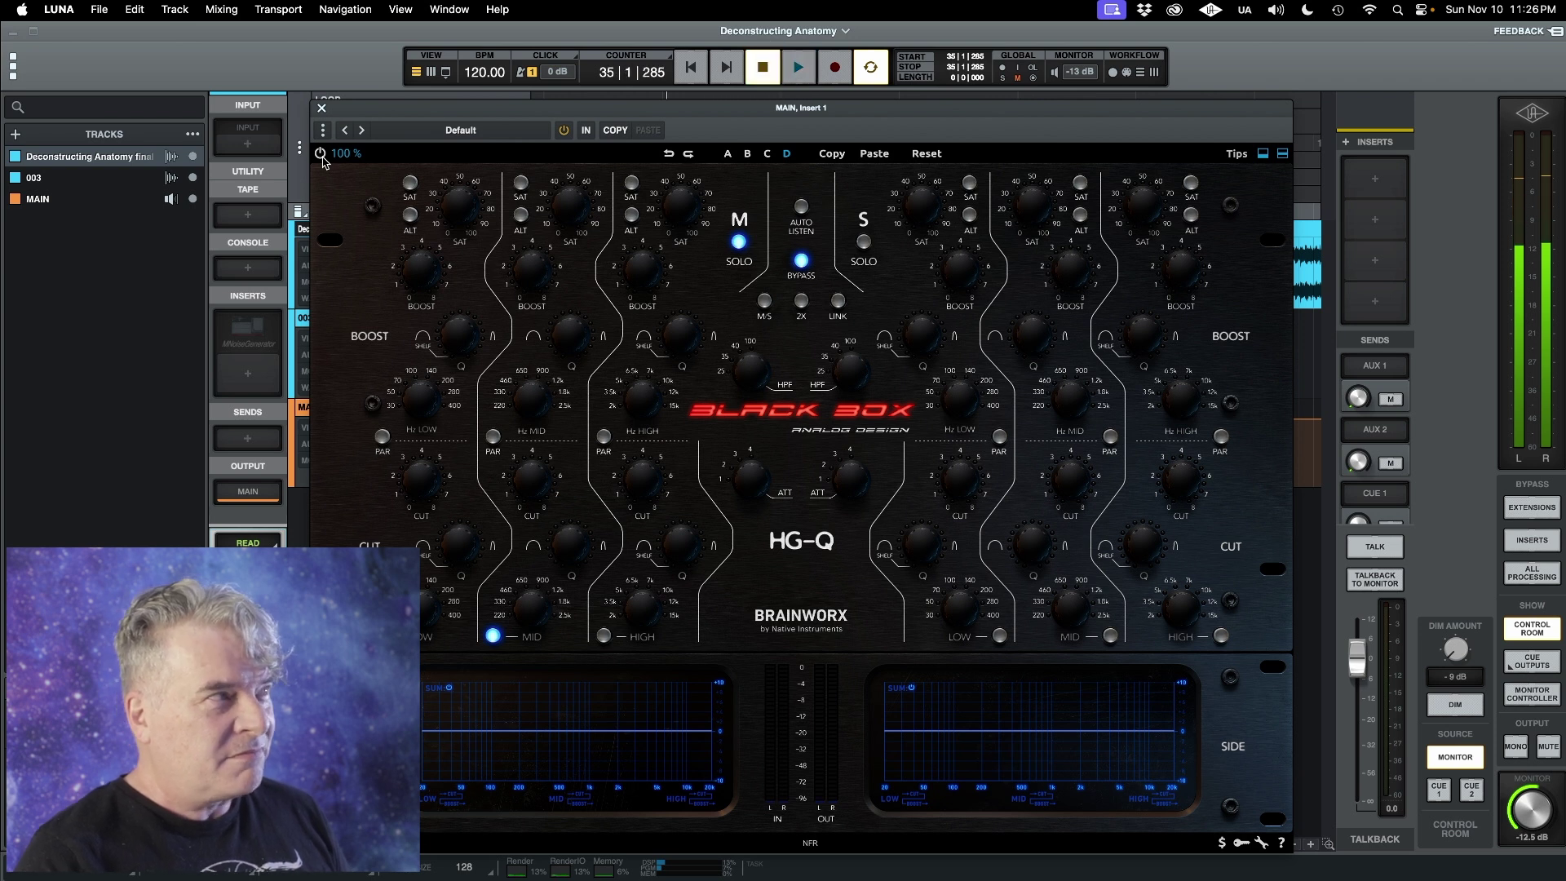
pyautogui.click(321, 155)
# Switch on the M channel's high band and isolate it by switching off the low and mid bands
pyautogui.click(604, 637)
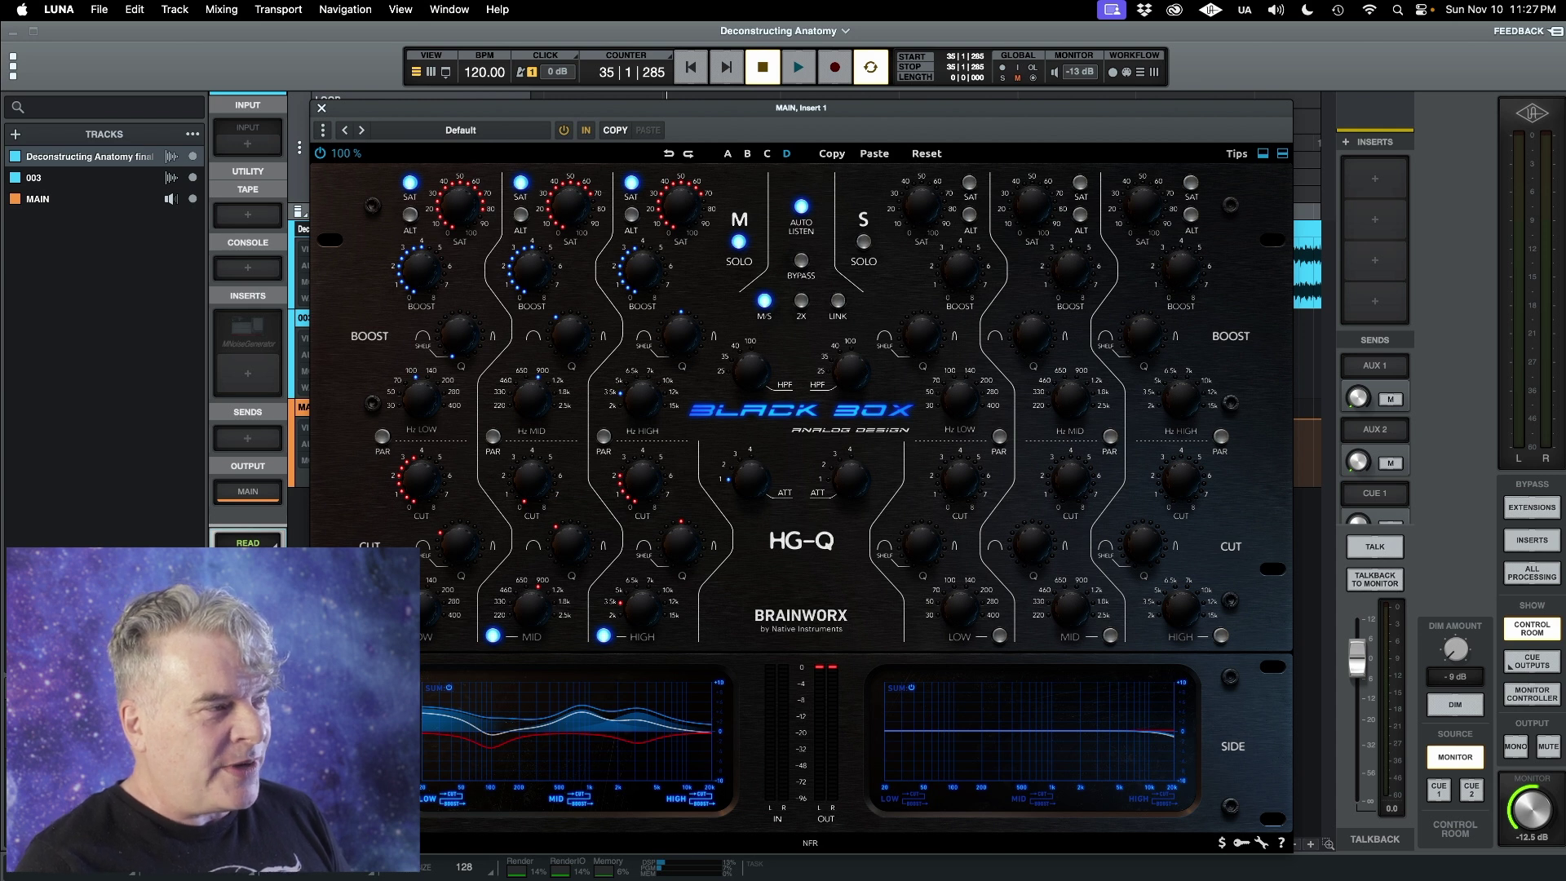
pyautogui.click(381, 635)
pyautogui.click(494, 636)
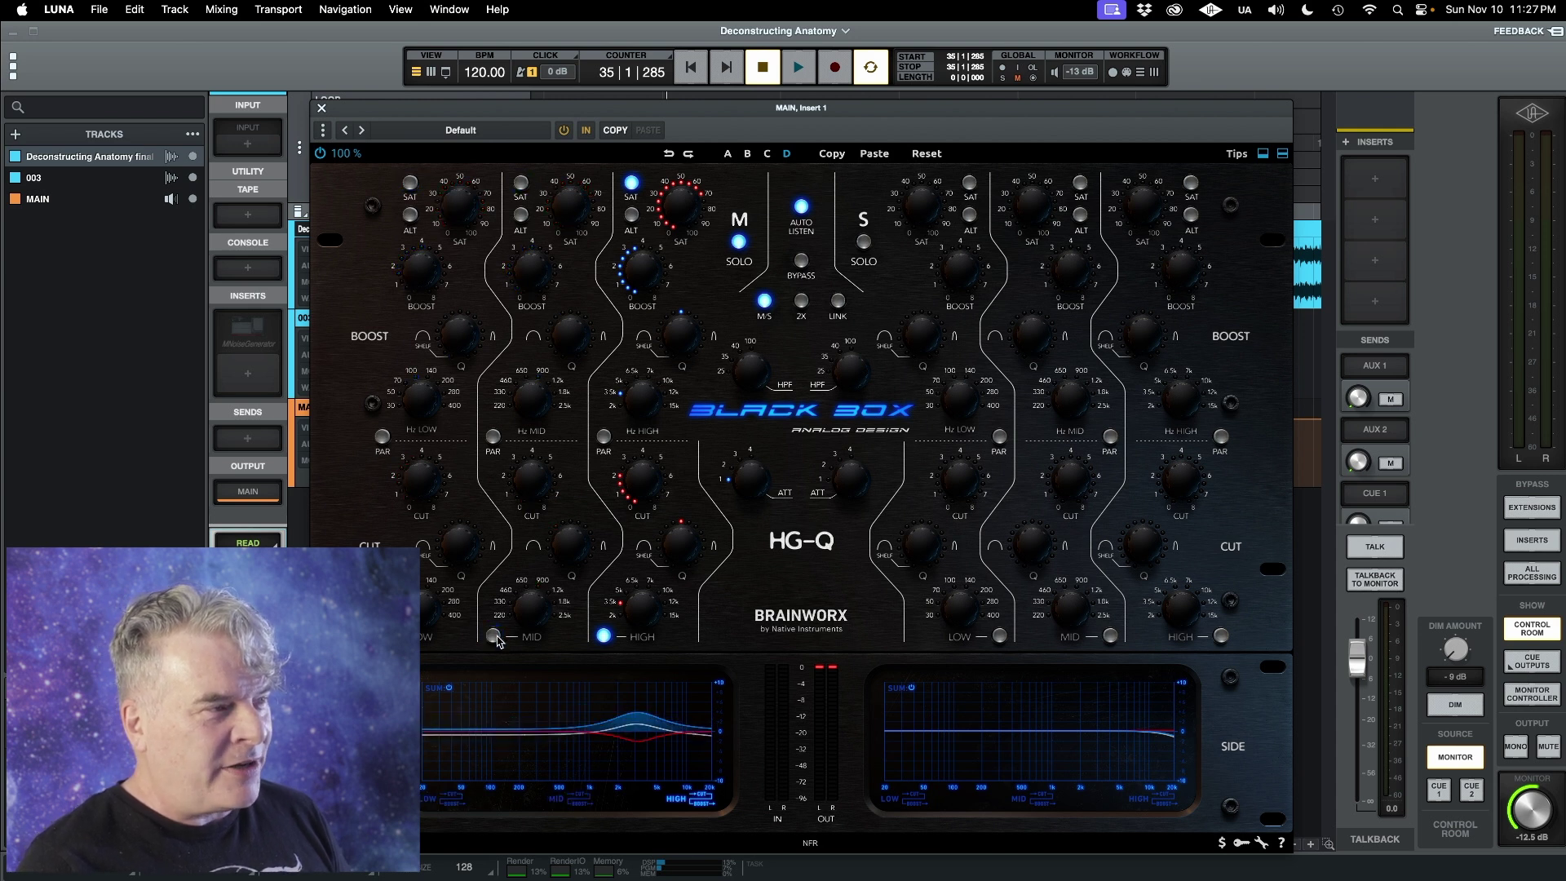
# Compare playback from bar 35 with the M channel's high band switched off and on
pyautogui.click(604, 635)
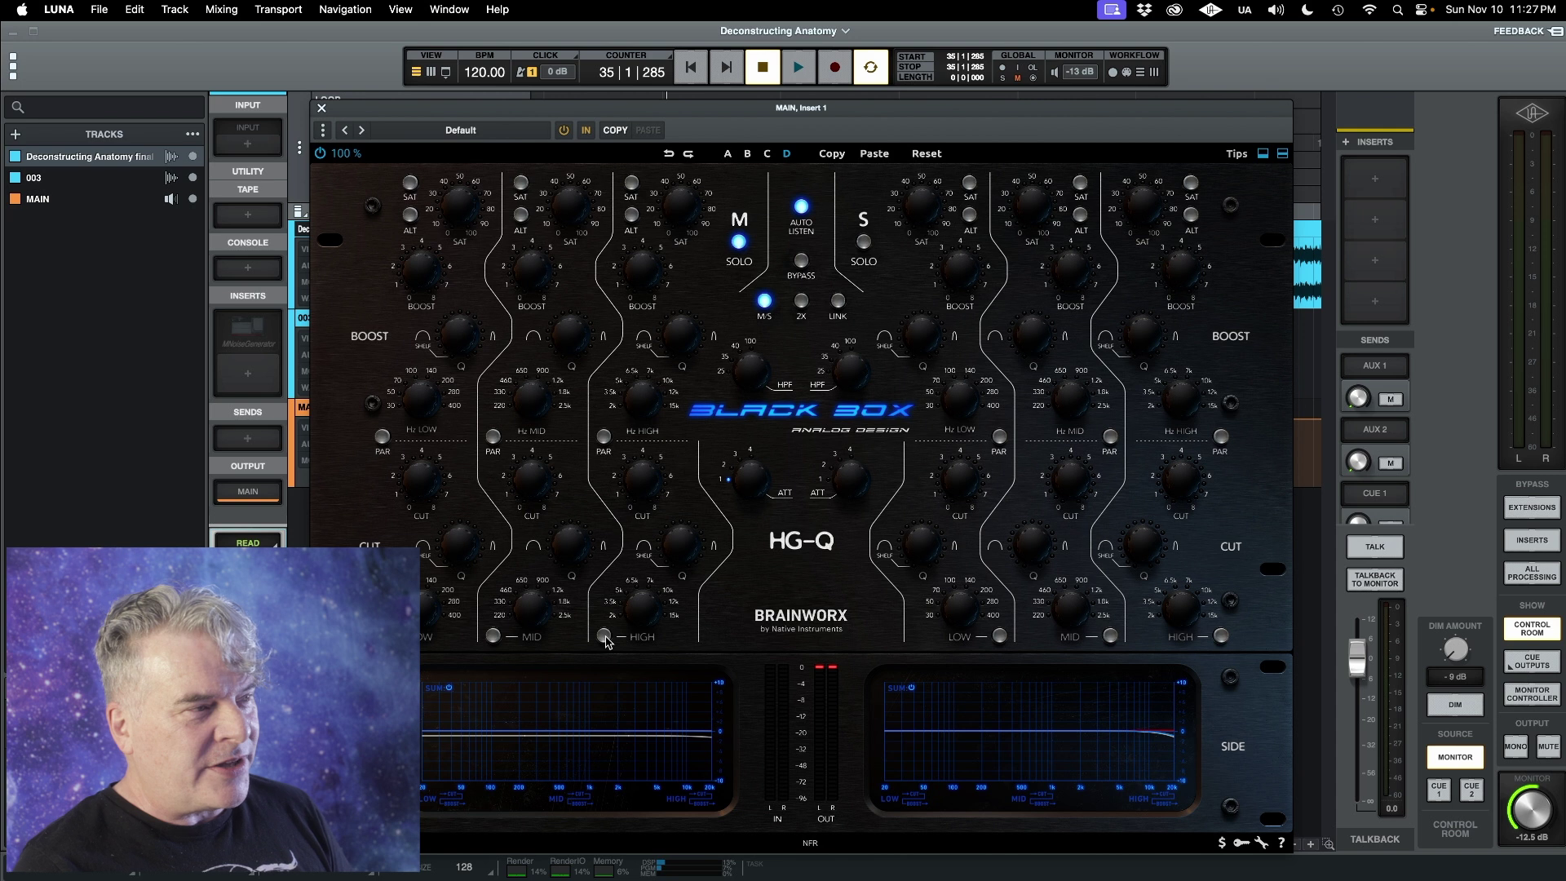
pyautogui.press('space')
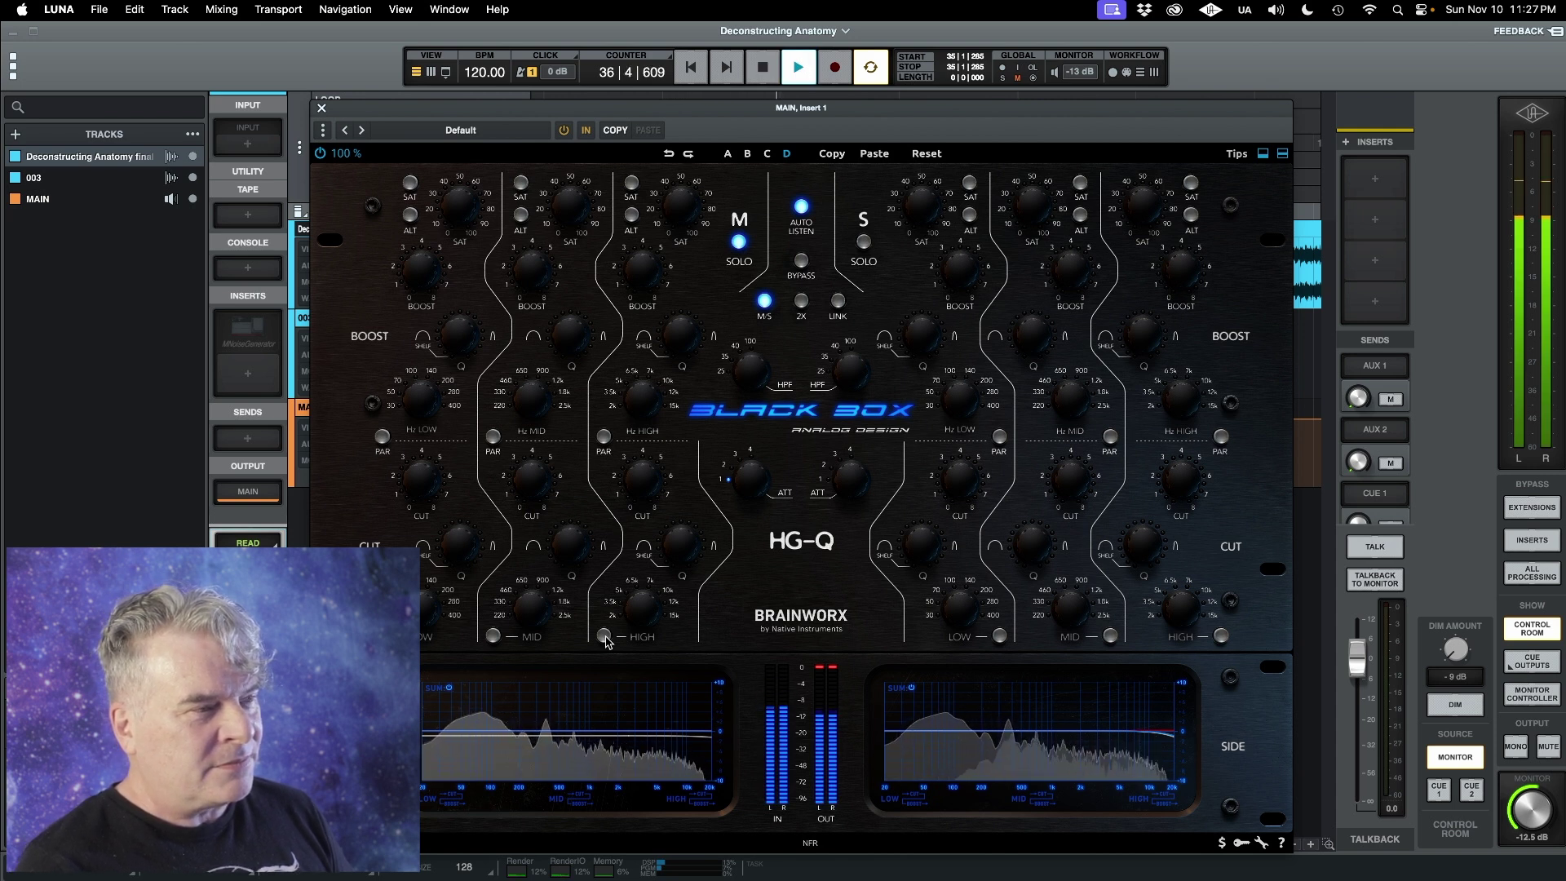
pyautogui.press('space')
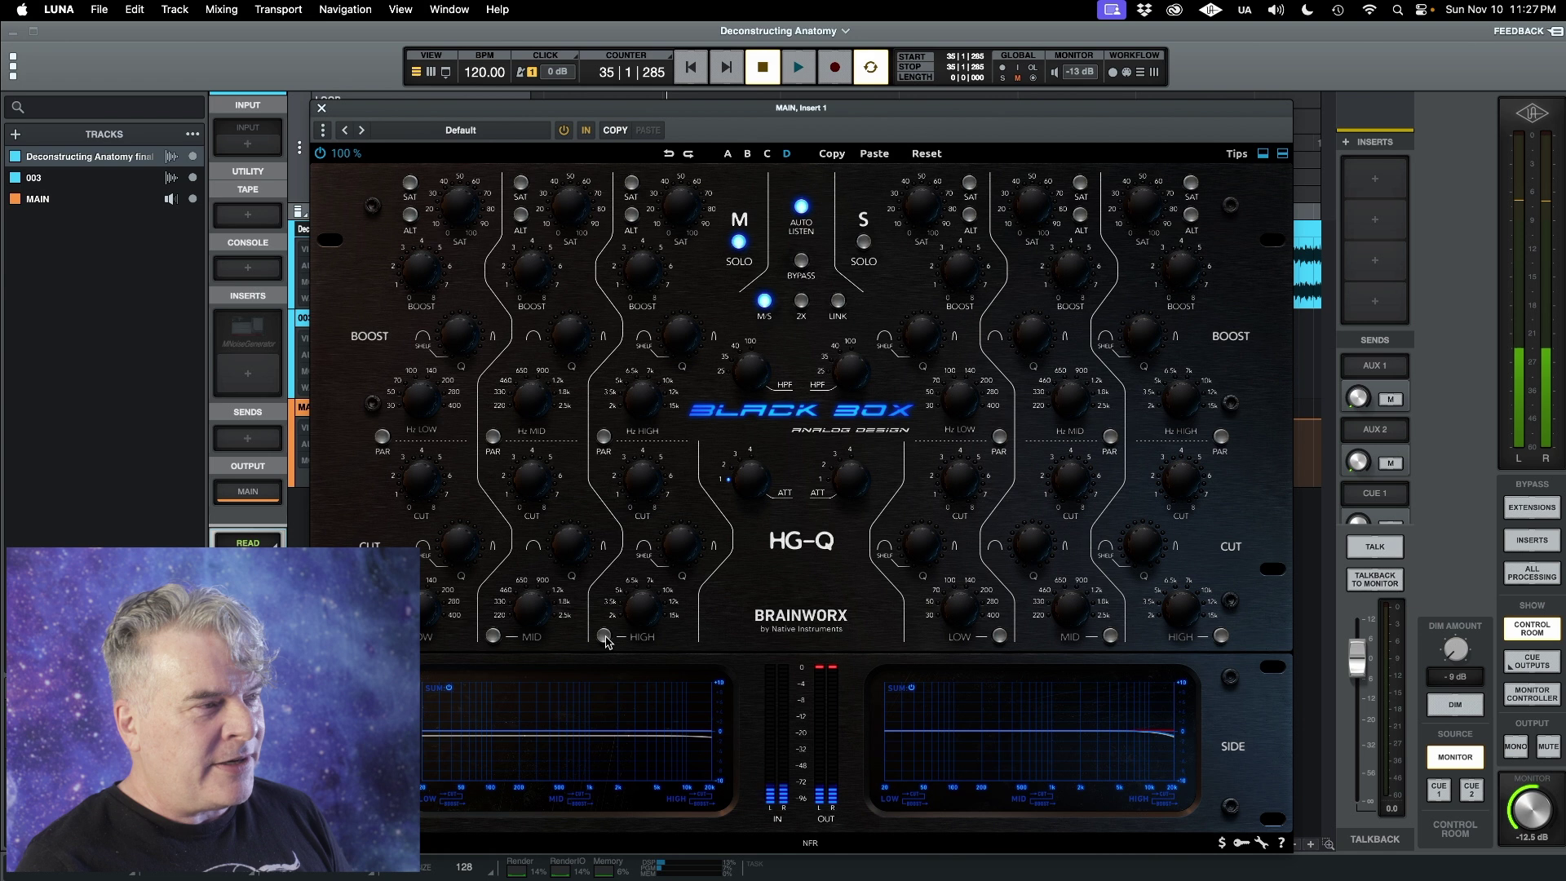
pyautogui.click(603, 635)
pyautogui.press('space')
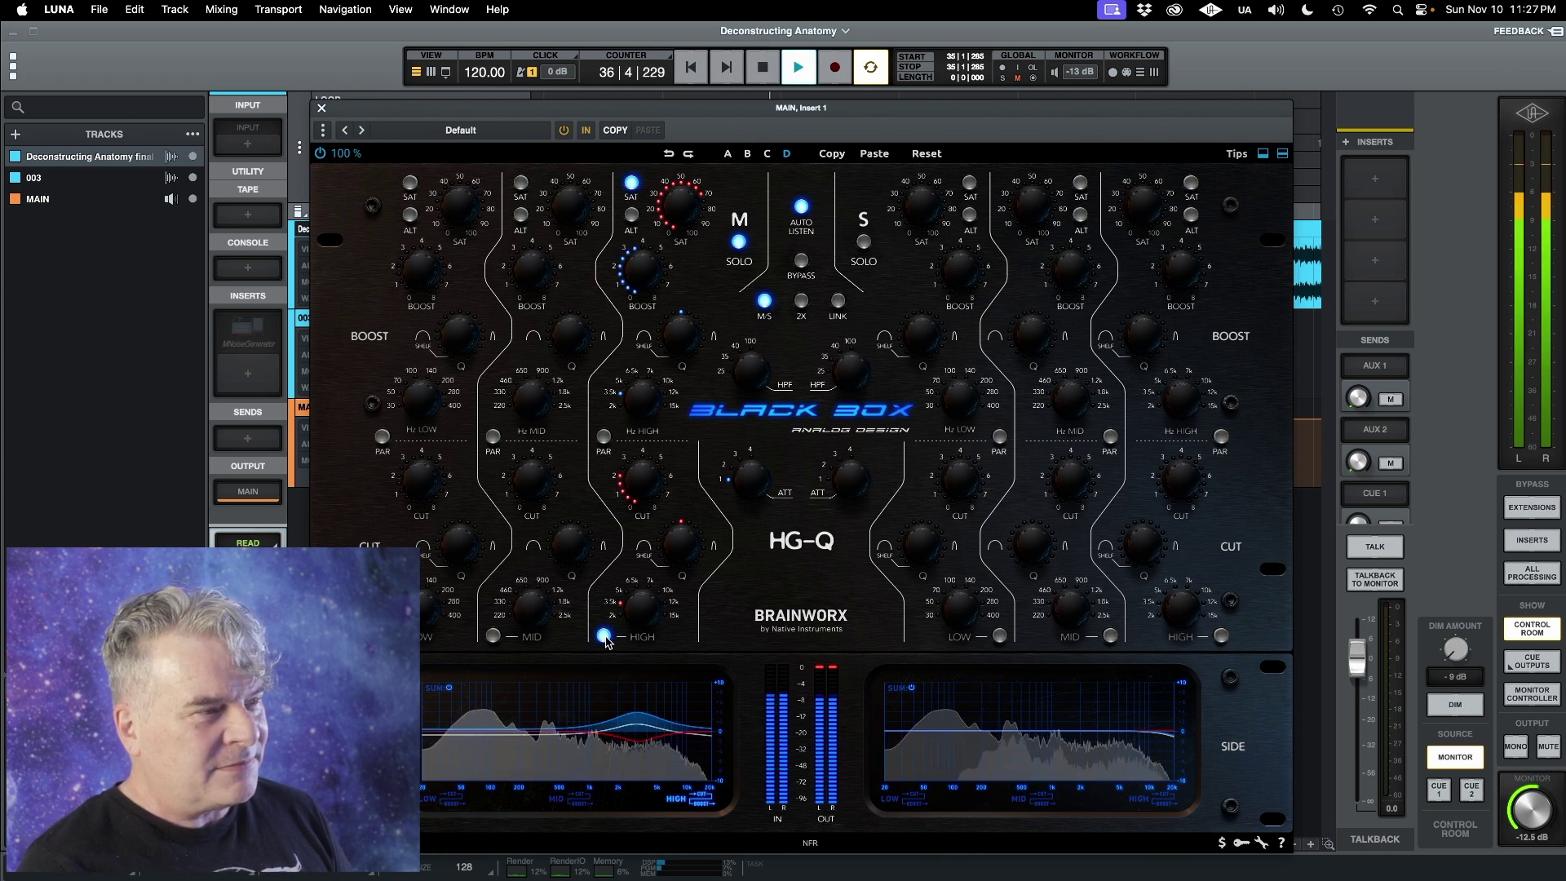
pyautogui.press('space')
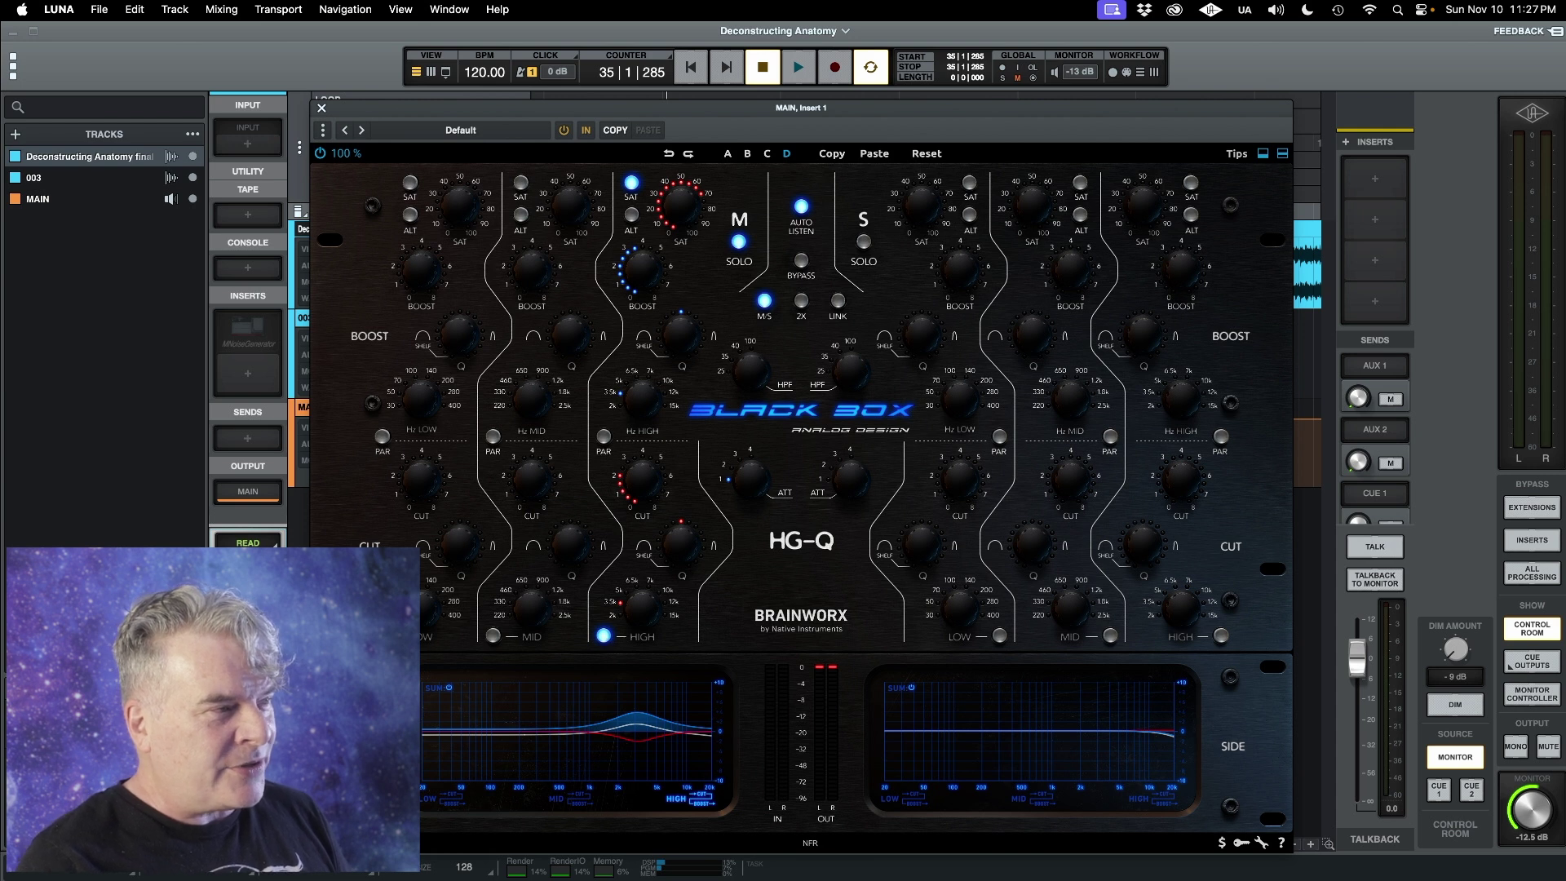
# Switch the M channel's low and mid bands back on and compare all three bands against the bypassed HG-Q
pyautogui.click(381, 635)
pyautogui.click(493, 636)
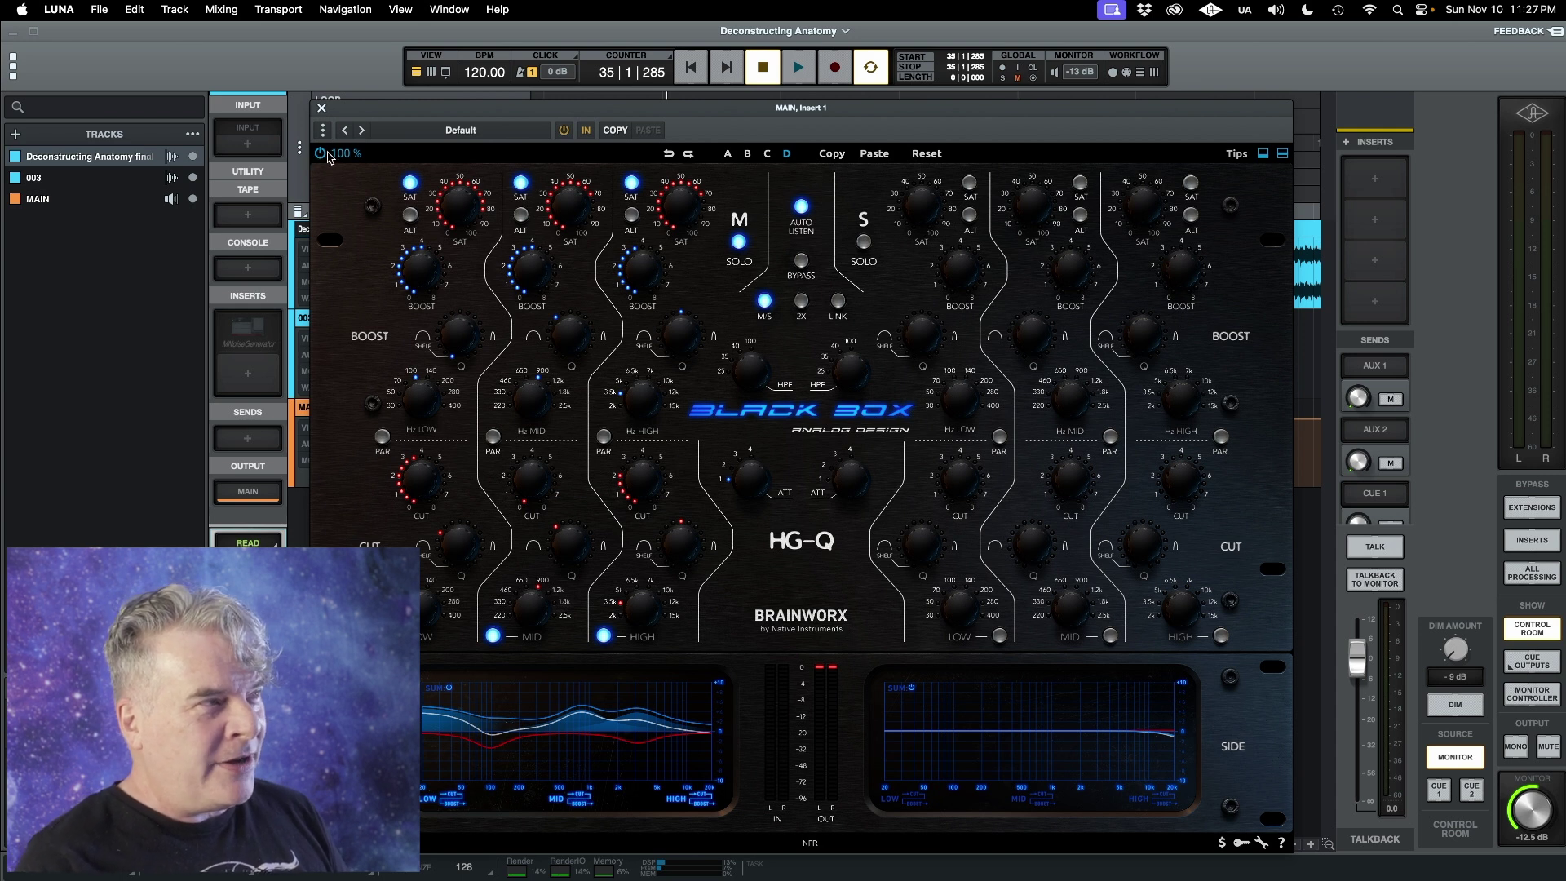
pyautogui.press('space')
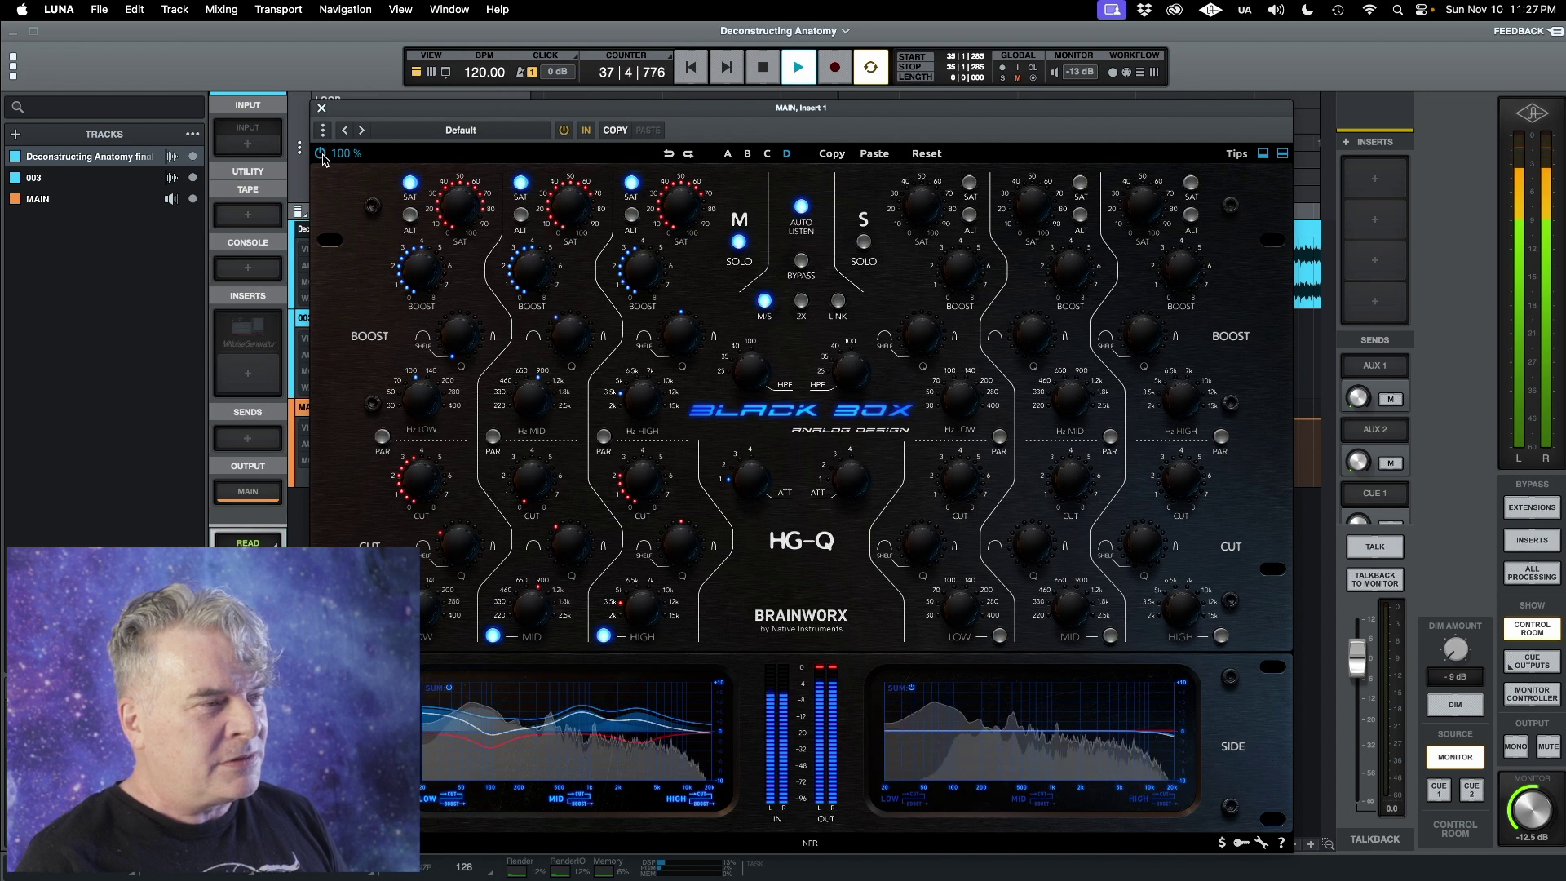
pyautogui.click(321, 154)
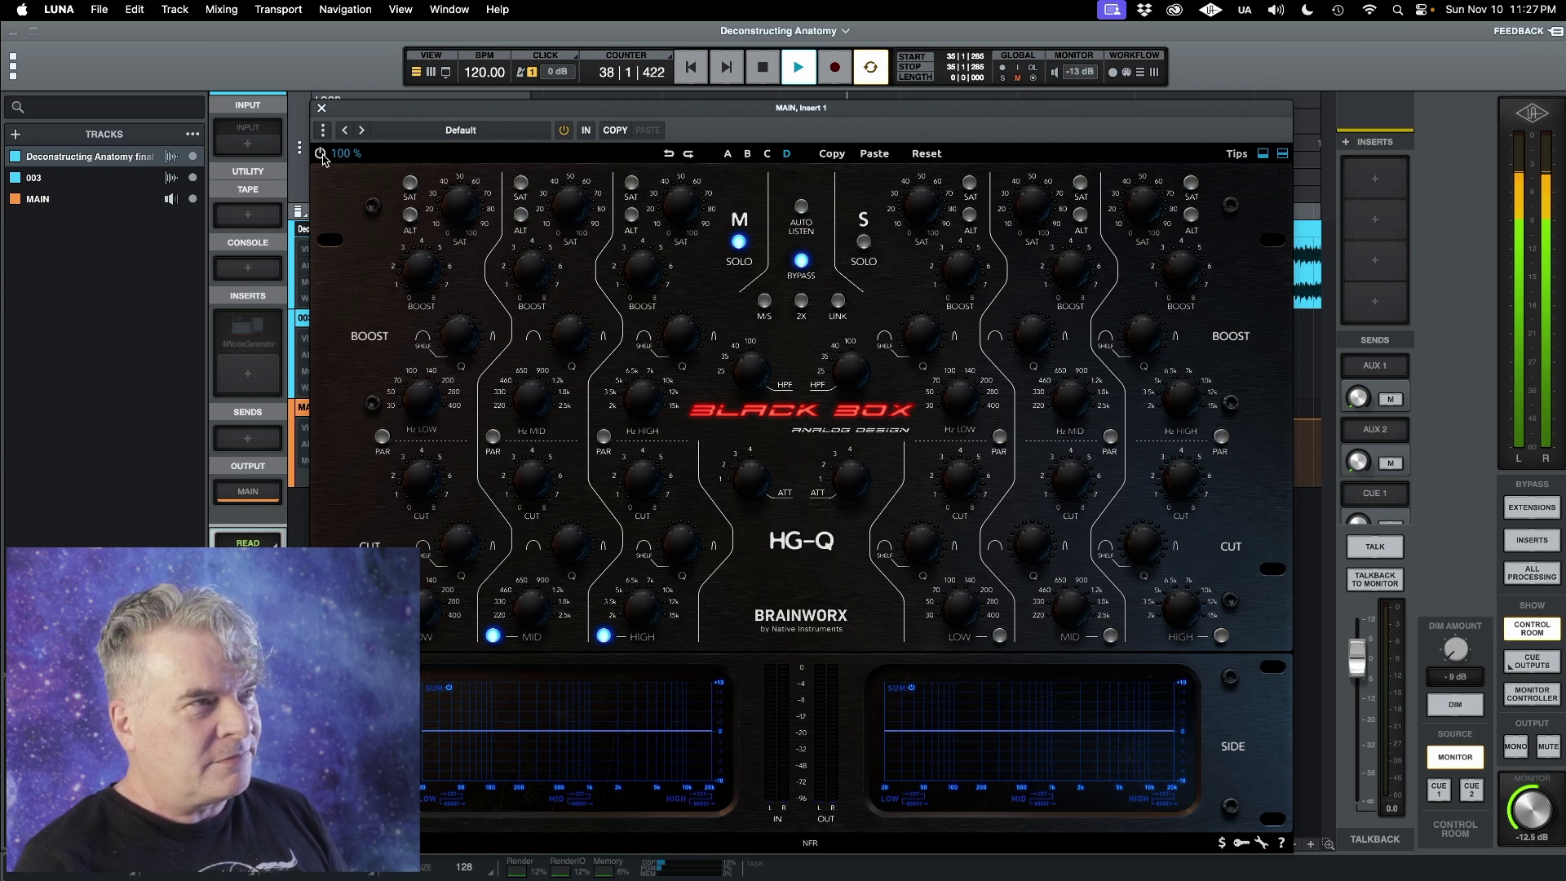
pyautogui.press('space')
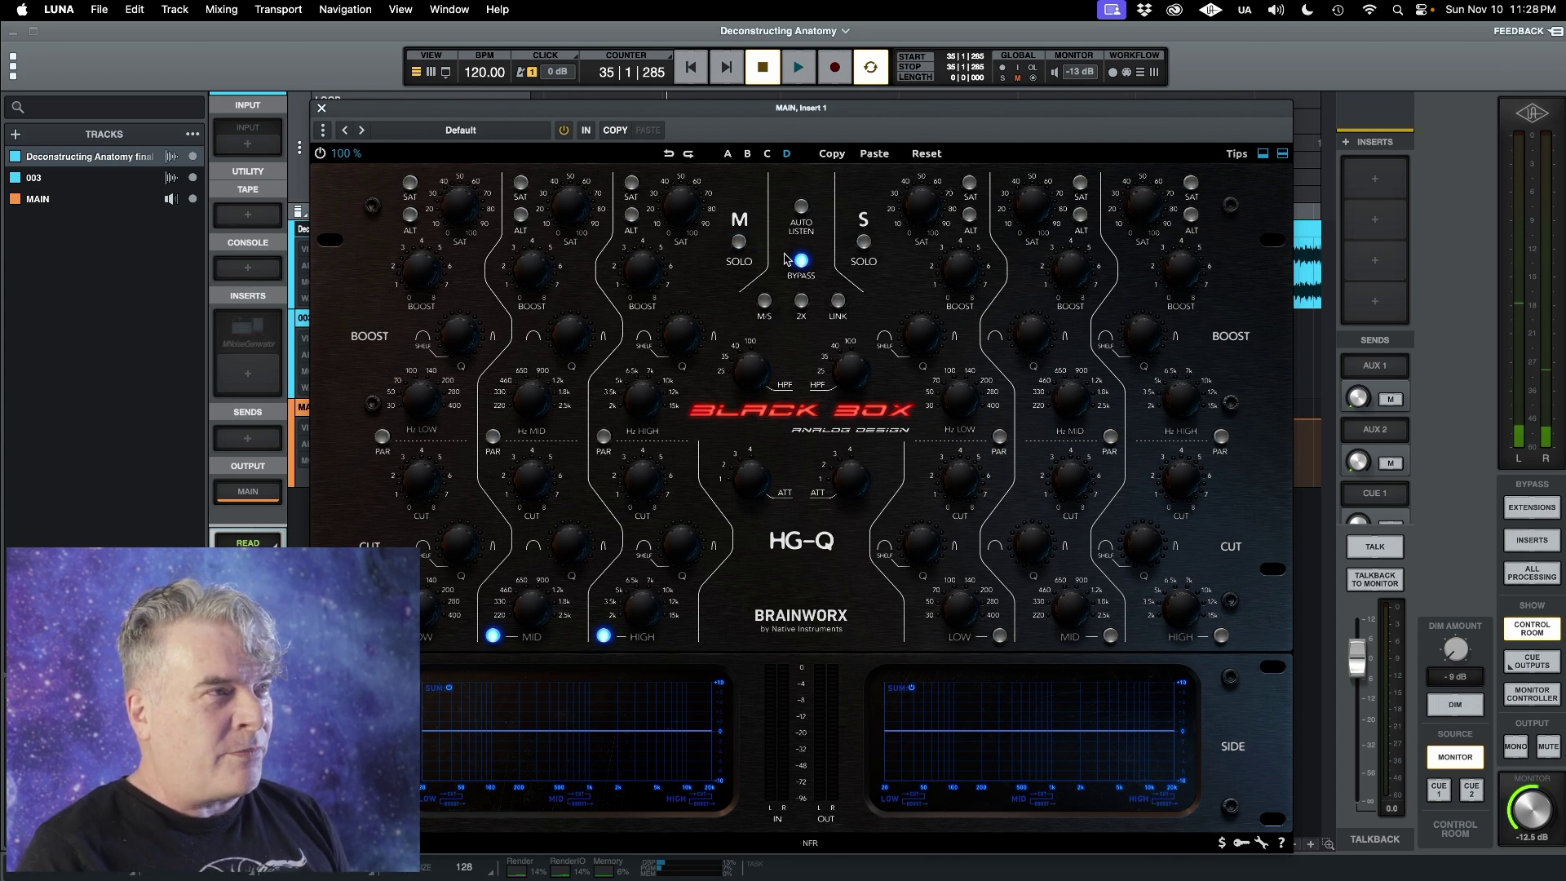
# Solo the S channel and play it with the HG-Q bypassed
pyautogui.click(863, 242)
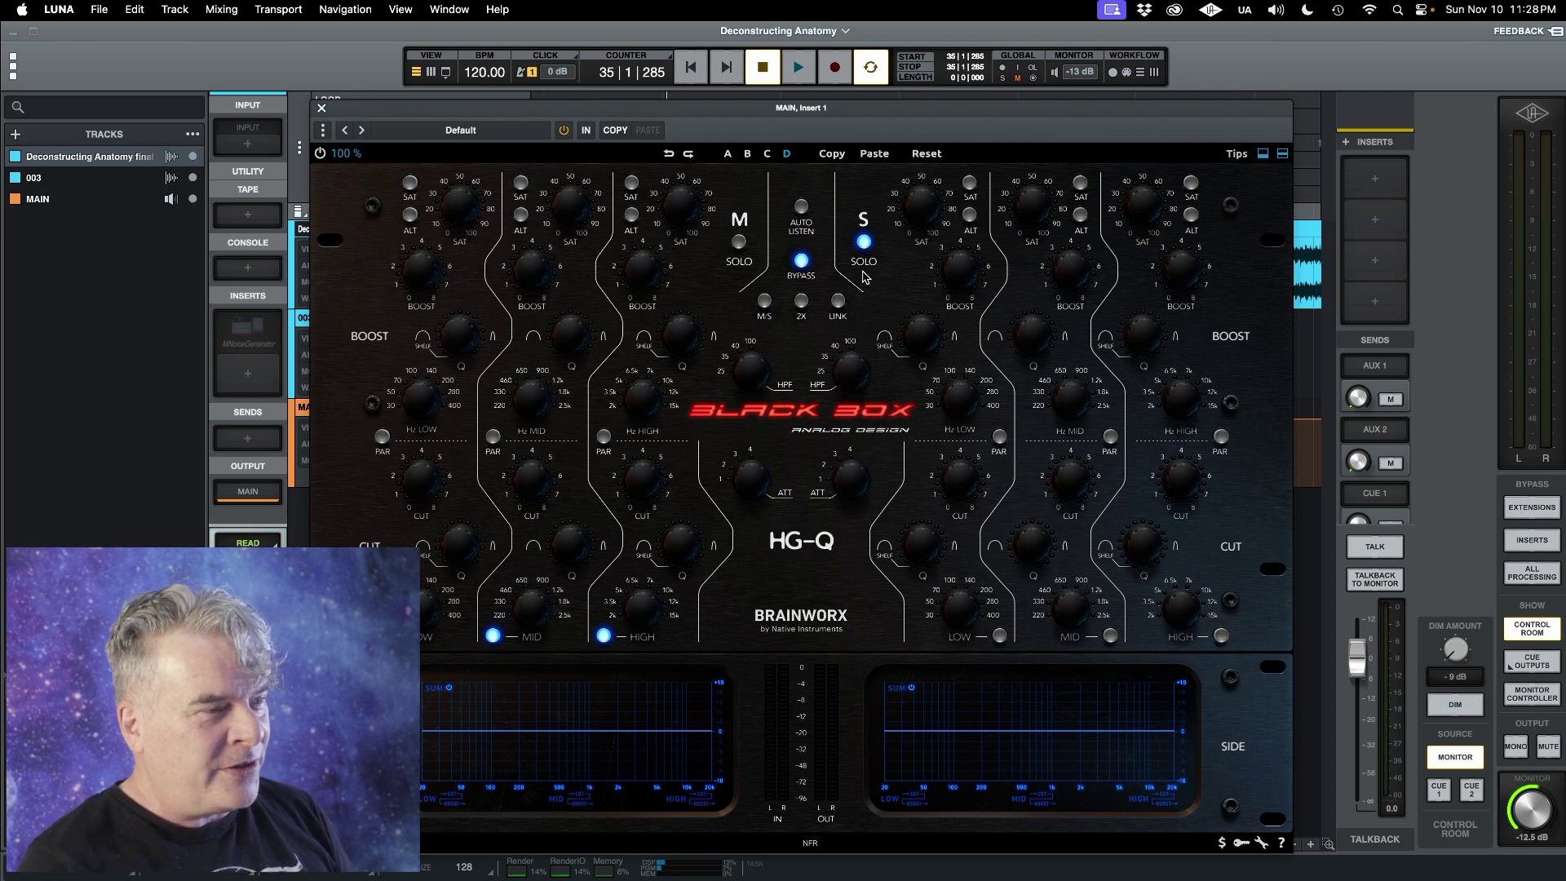
pyautogui.press('space')
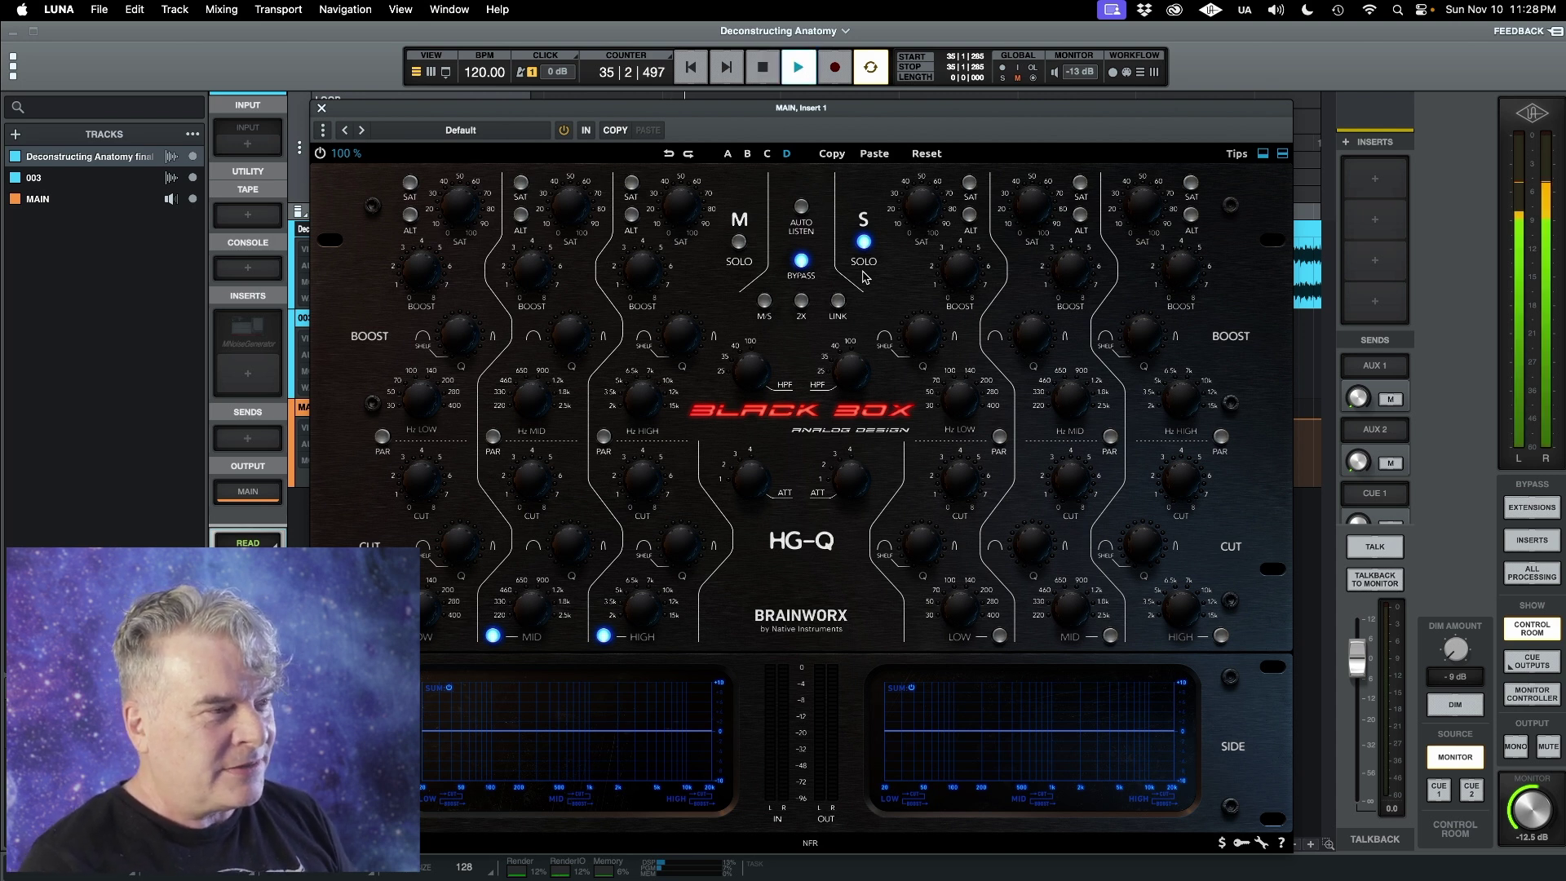
pyautogui.press('space')
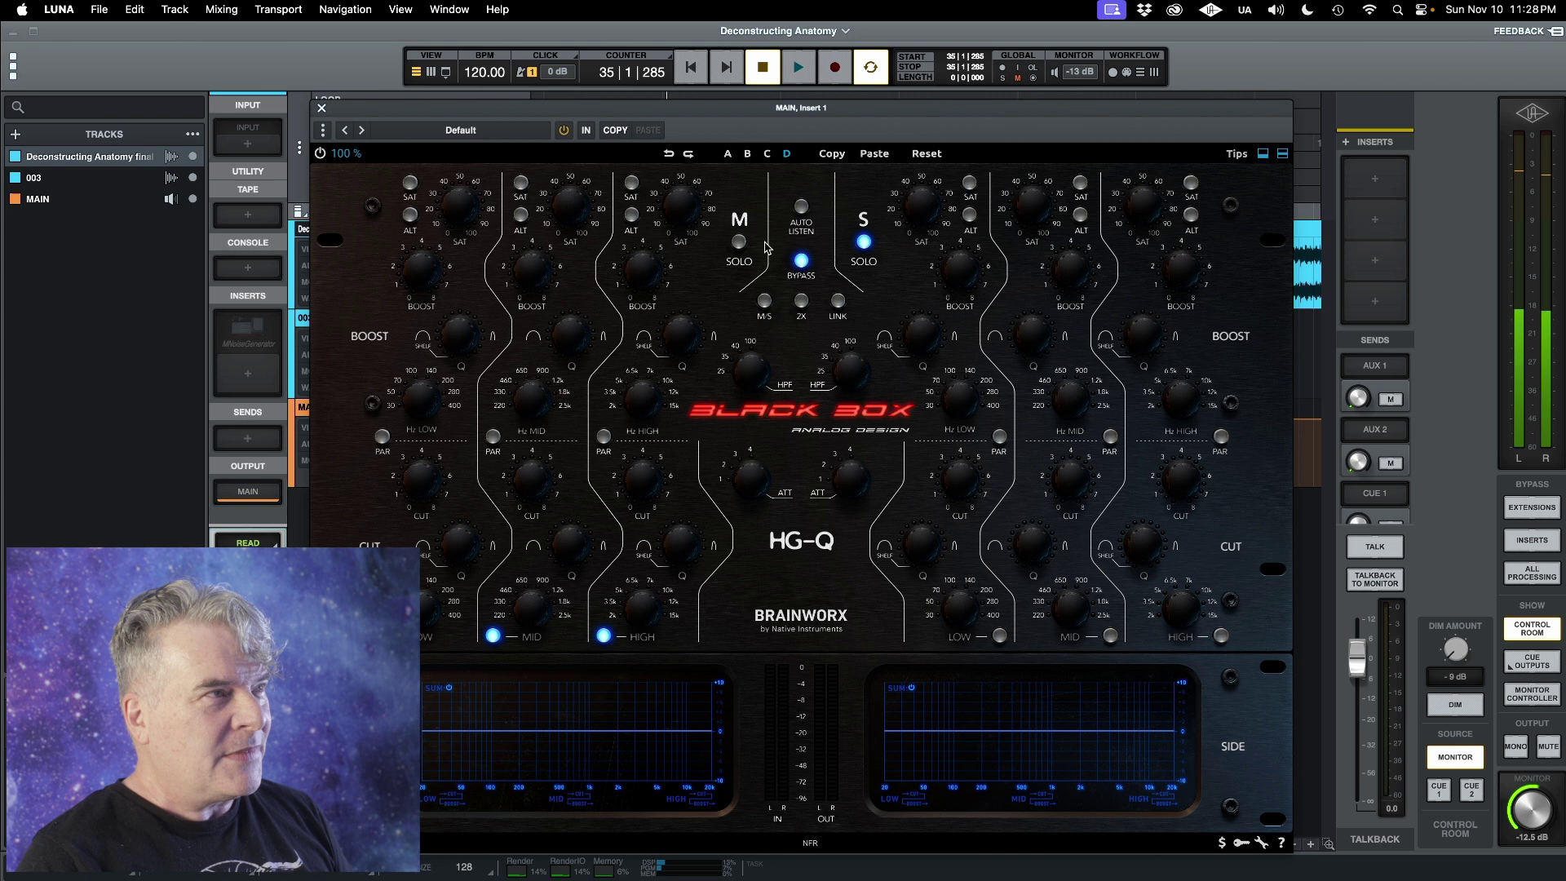
# Take the HG-Q out of bypass, play the soloed S channel, and shift the plugin window aside to reveal the timeline
pyautogui.click(320, 155)
pyautogui.press('space')
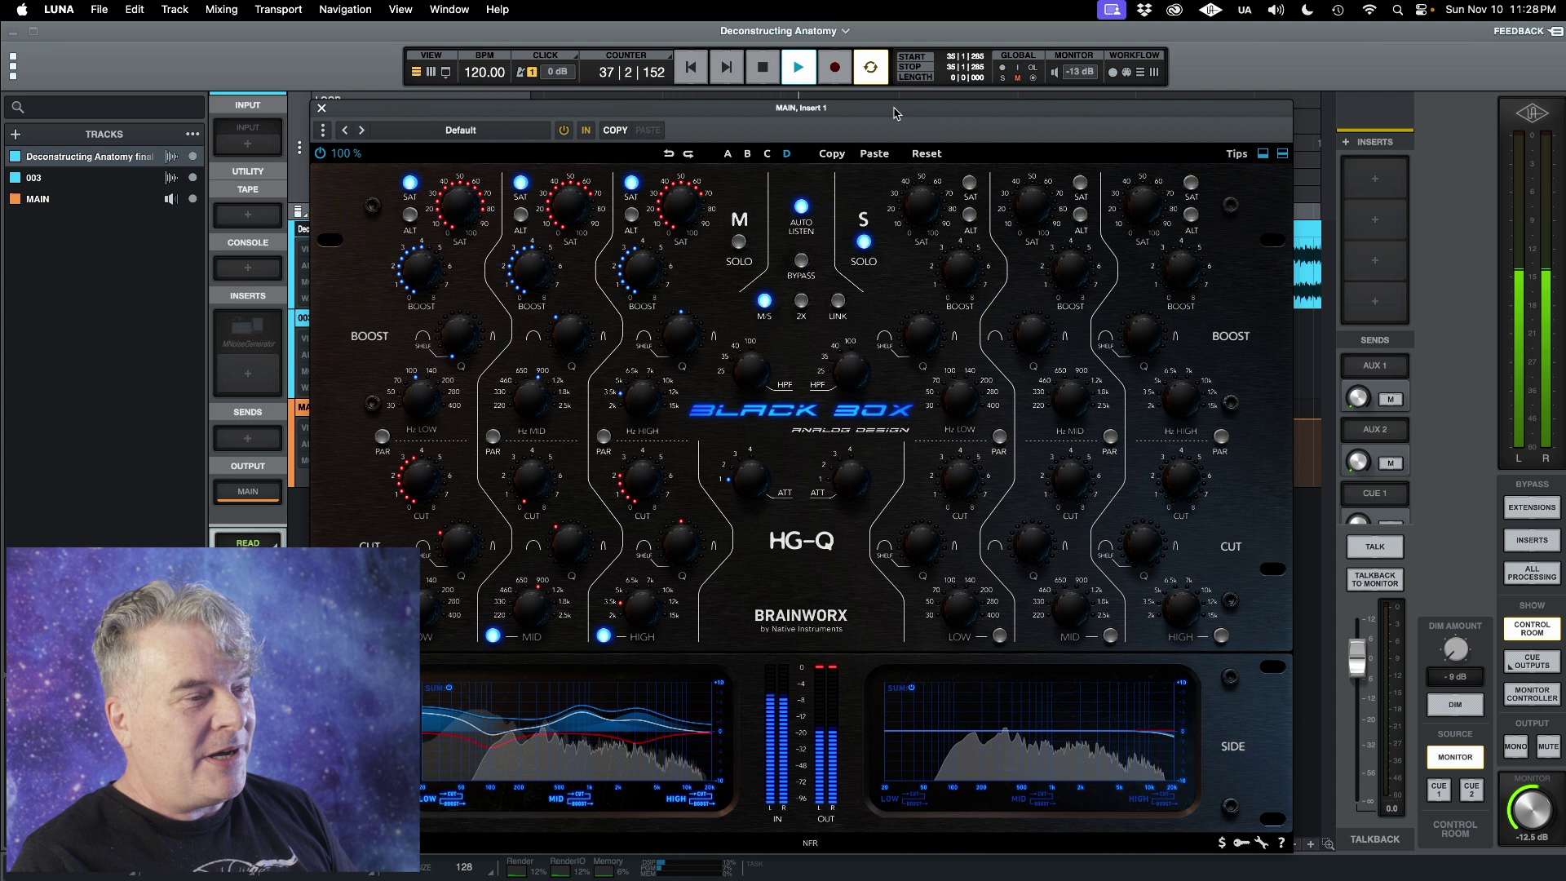
pyautogui.moveTo(895, 112); pyautogui.dragTo(813, 115)
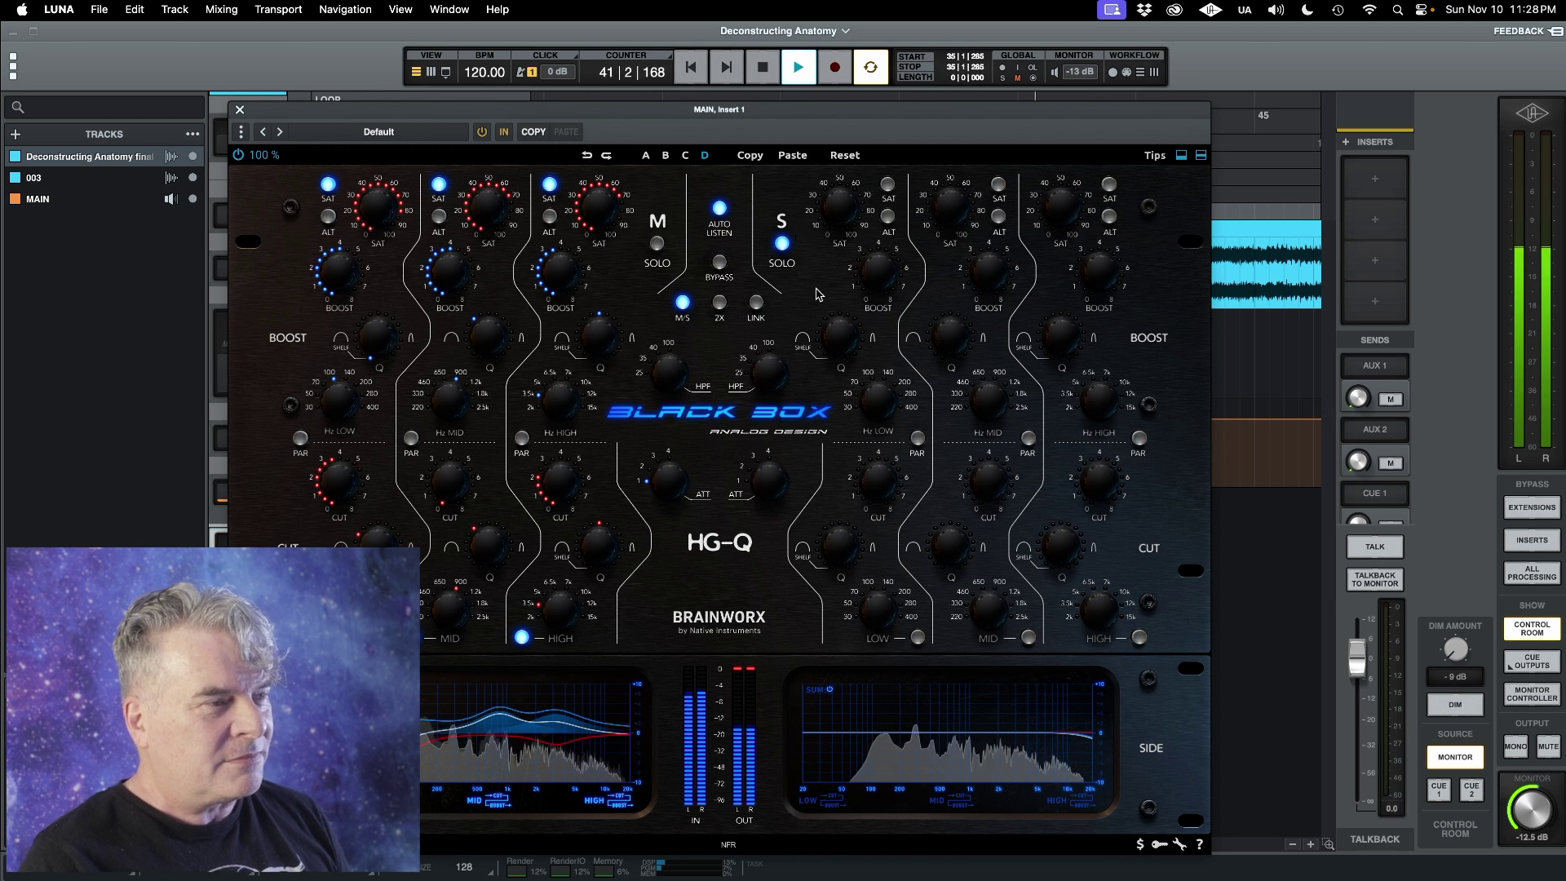
# Switch on the S channel's high band and play the soloed side signal with its boost, cut and saturation
pyautogui.press('space')
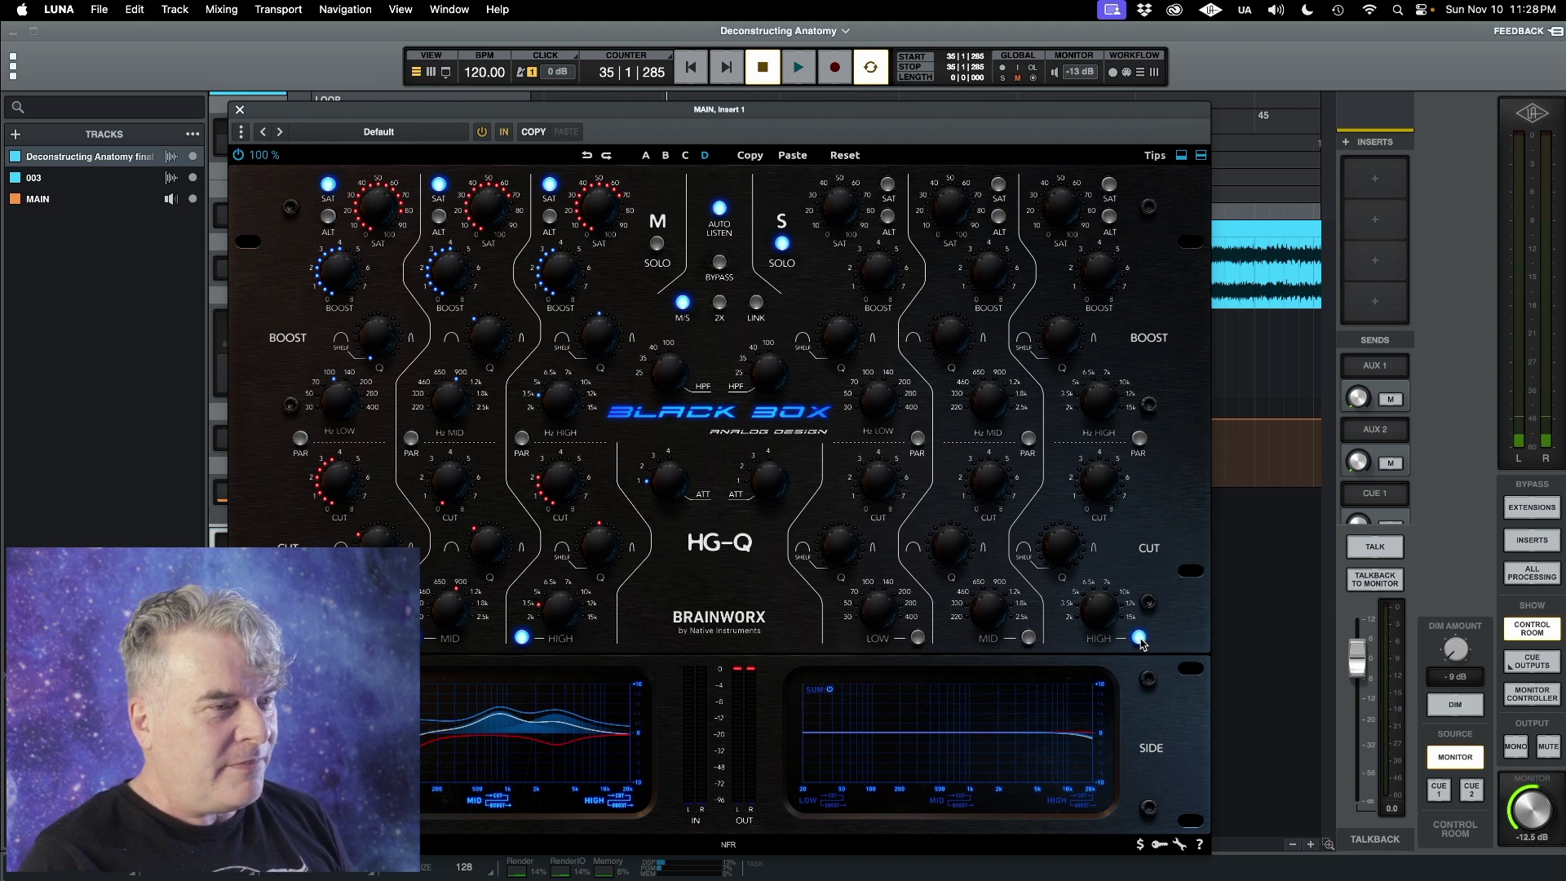
pyautogui.click(1140, 638)
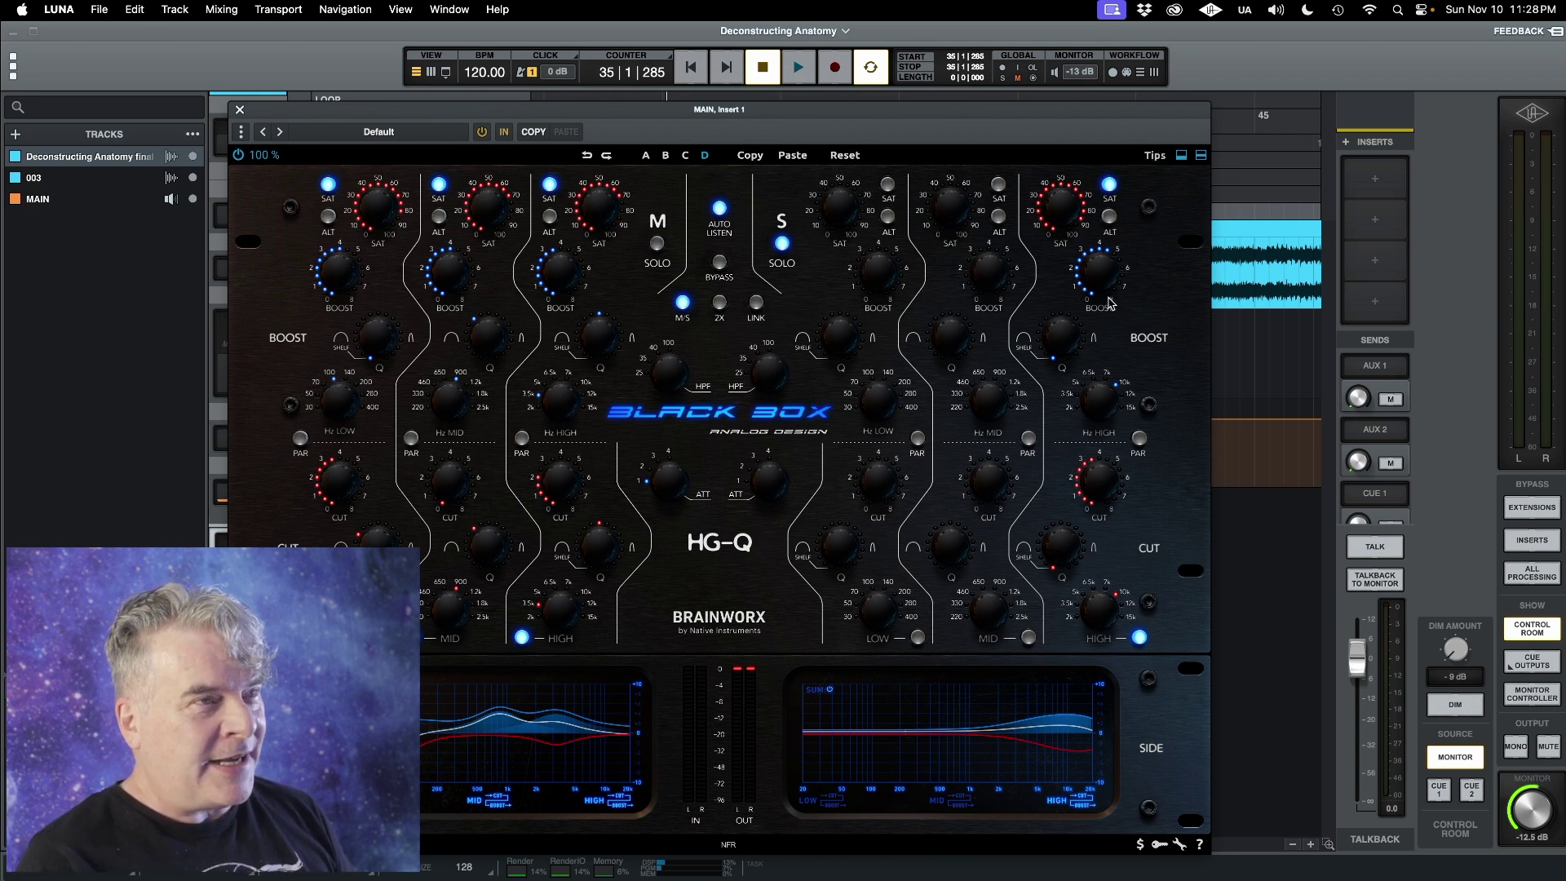
pyautogui.moveTo(1097, 489)
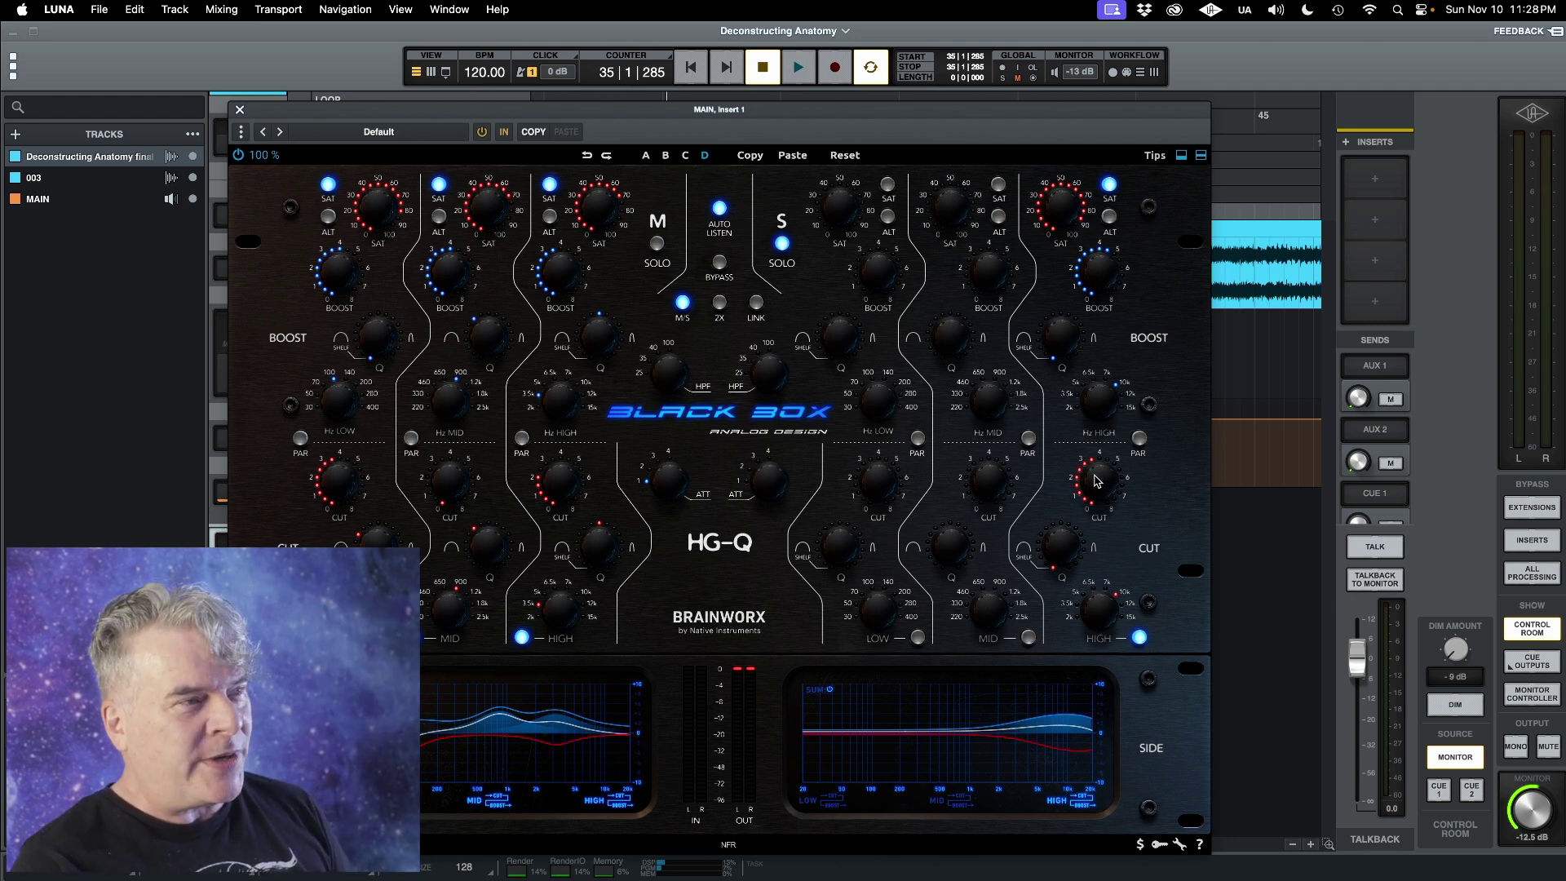
pyautogui.press('space')
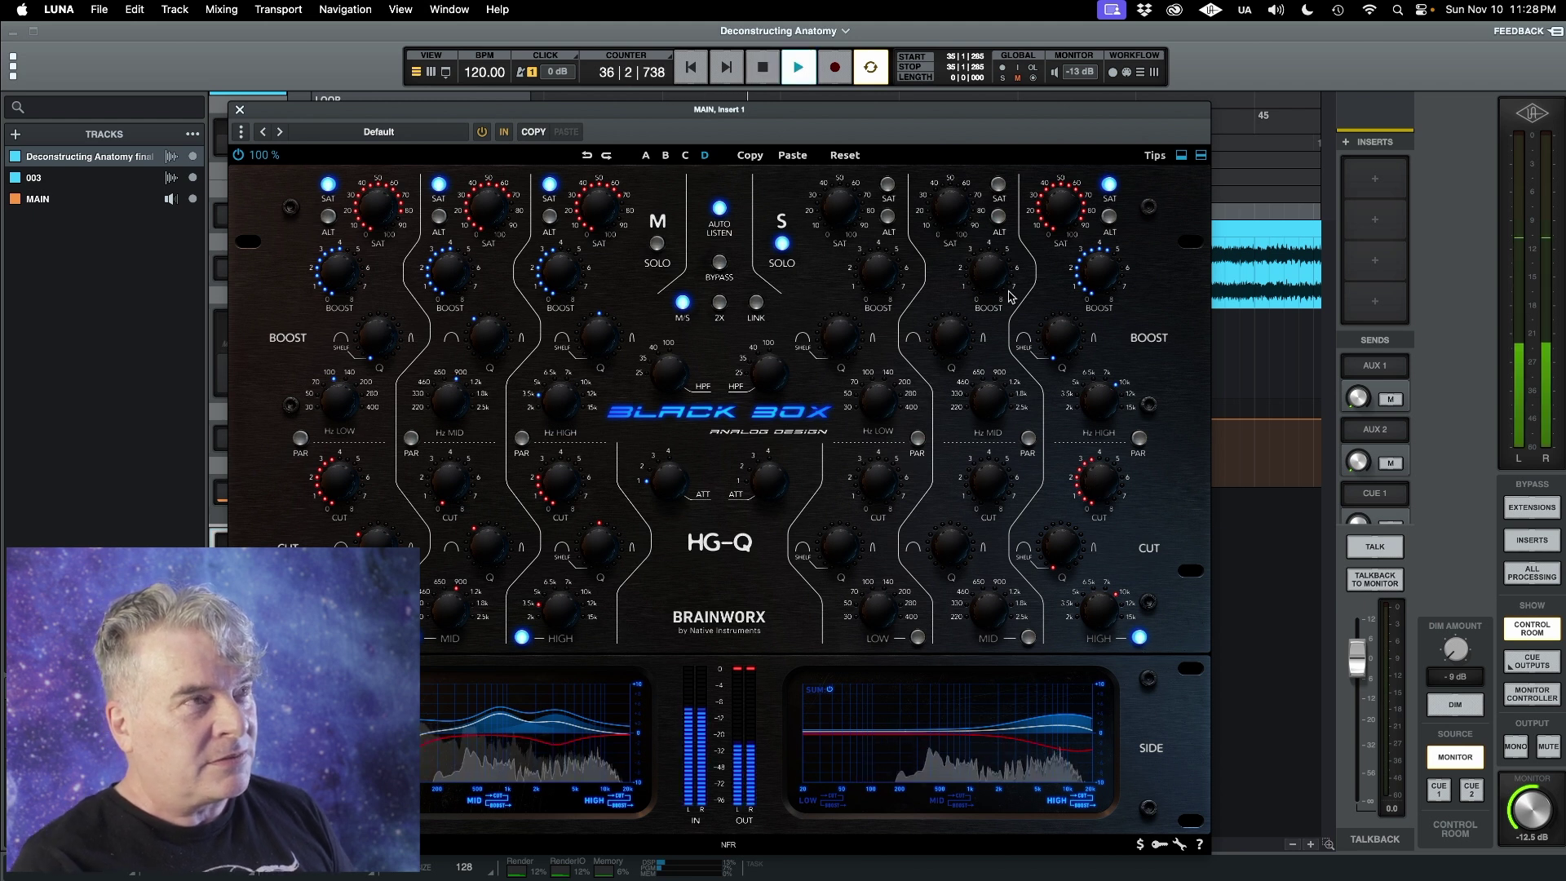
# Reposition the HG-Q window, switch off the S channel's high band during playback to compare, and stop
pyautogui.moveTo(797, 116); pyautogui.dragTo(783, 184)
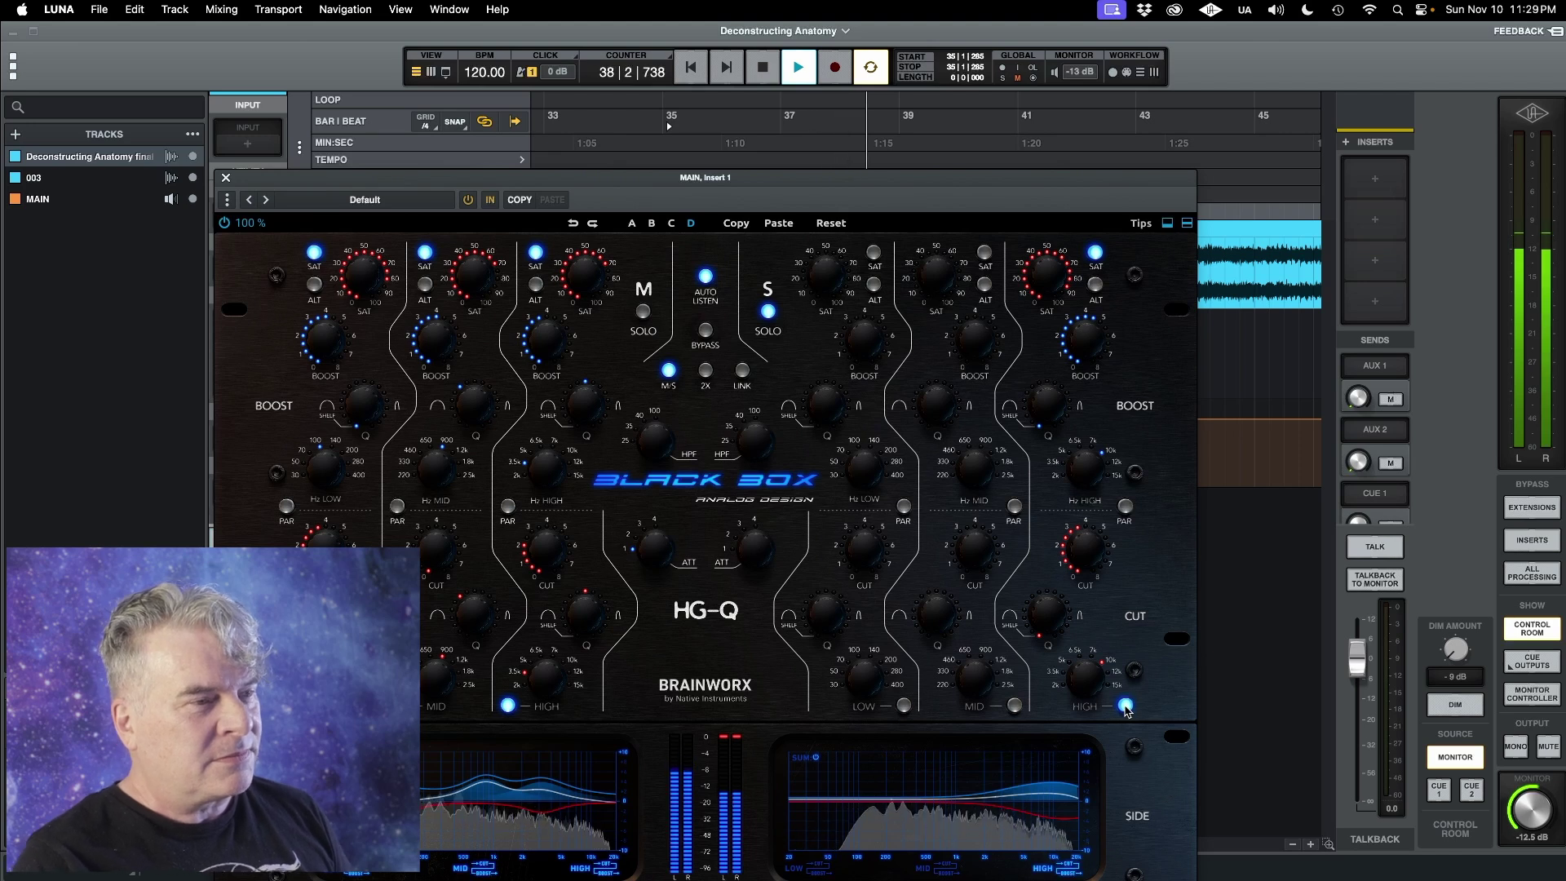
pyautogui.moveTo(879, 179); pyautogui.dragTo(1047, 109)
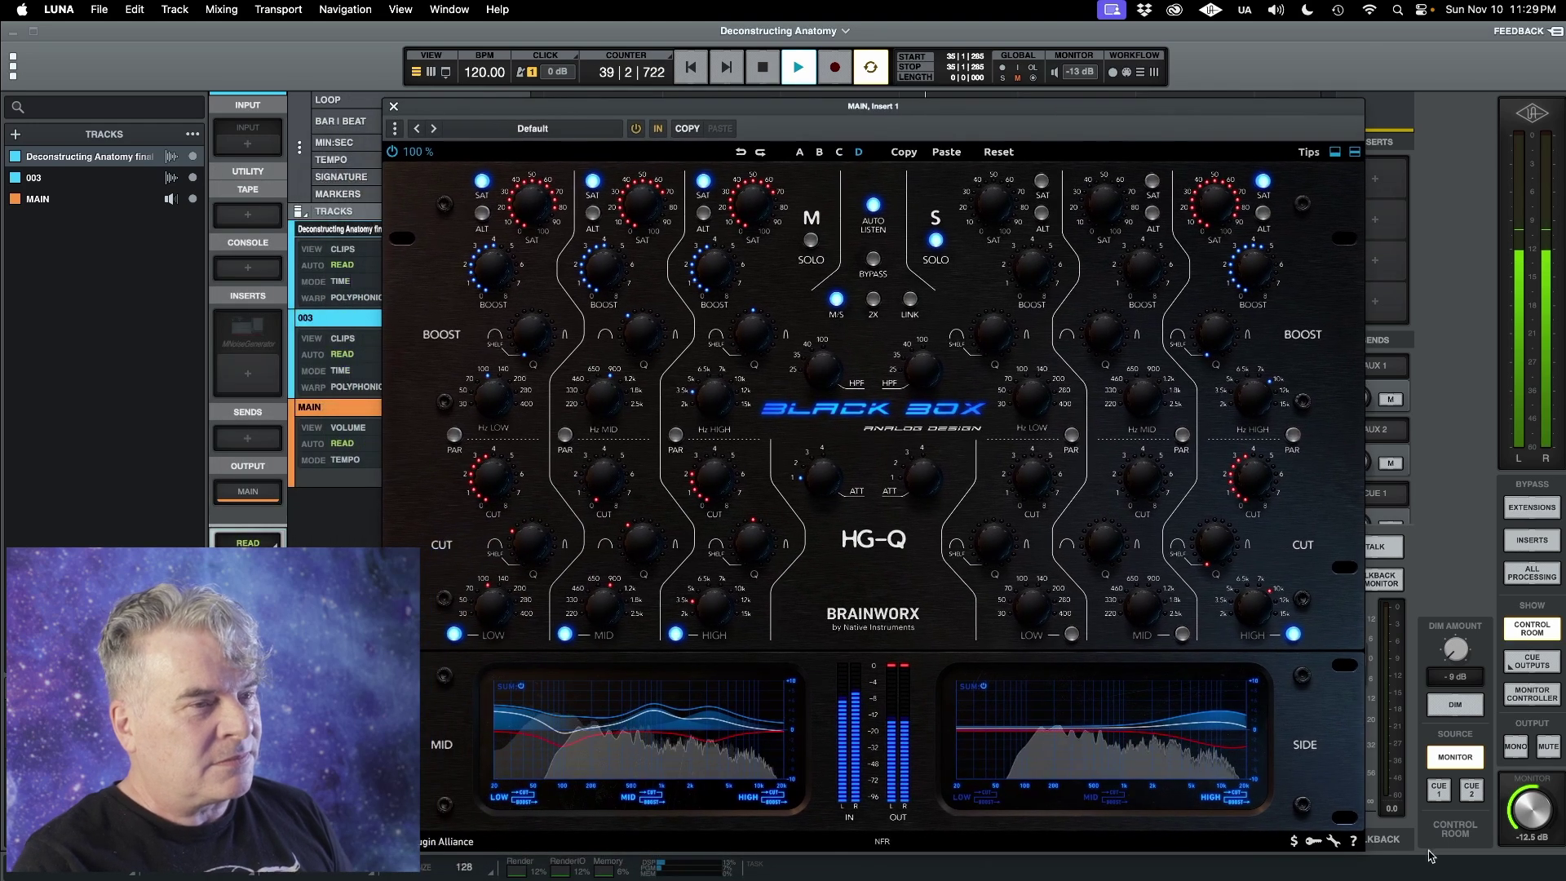
pyautogui.click(1293, 634)
pyautogui.press('space')
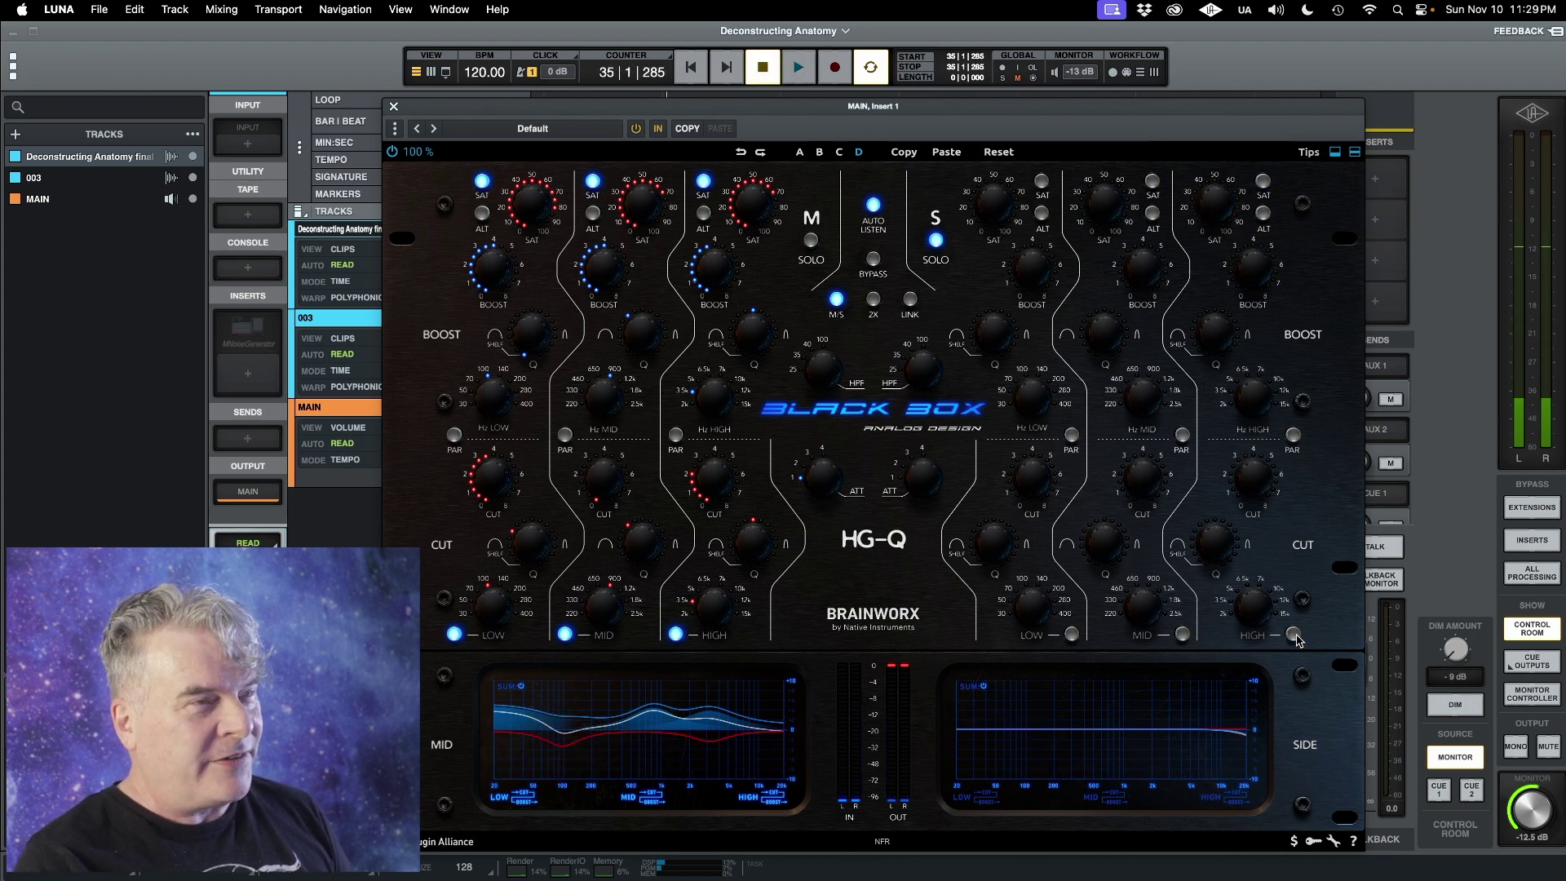
# Move the HG-Q window clear of the tracks and set the playback start to around bar 10
pyautogui.moveTo(917, 109); pyautogui.dragTo(1289, 257)
pyautogui.hscroll(-10, 597, 304)
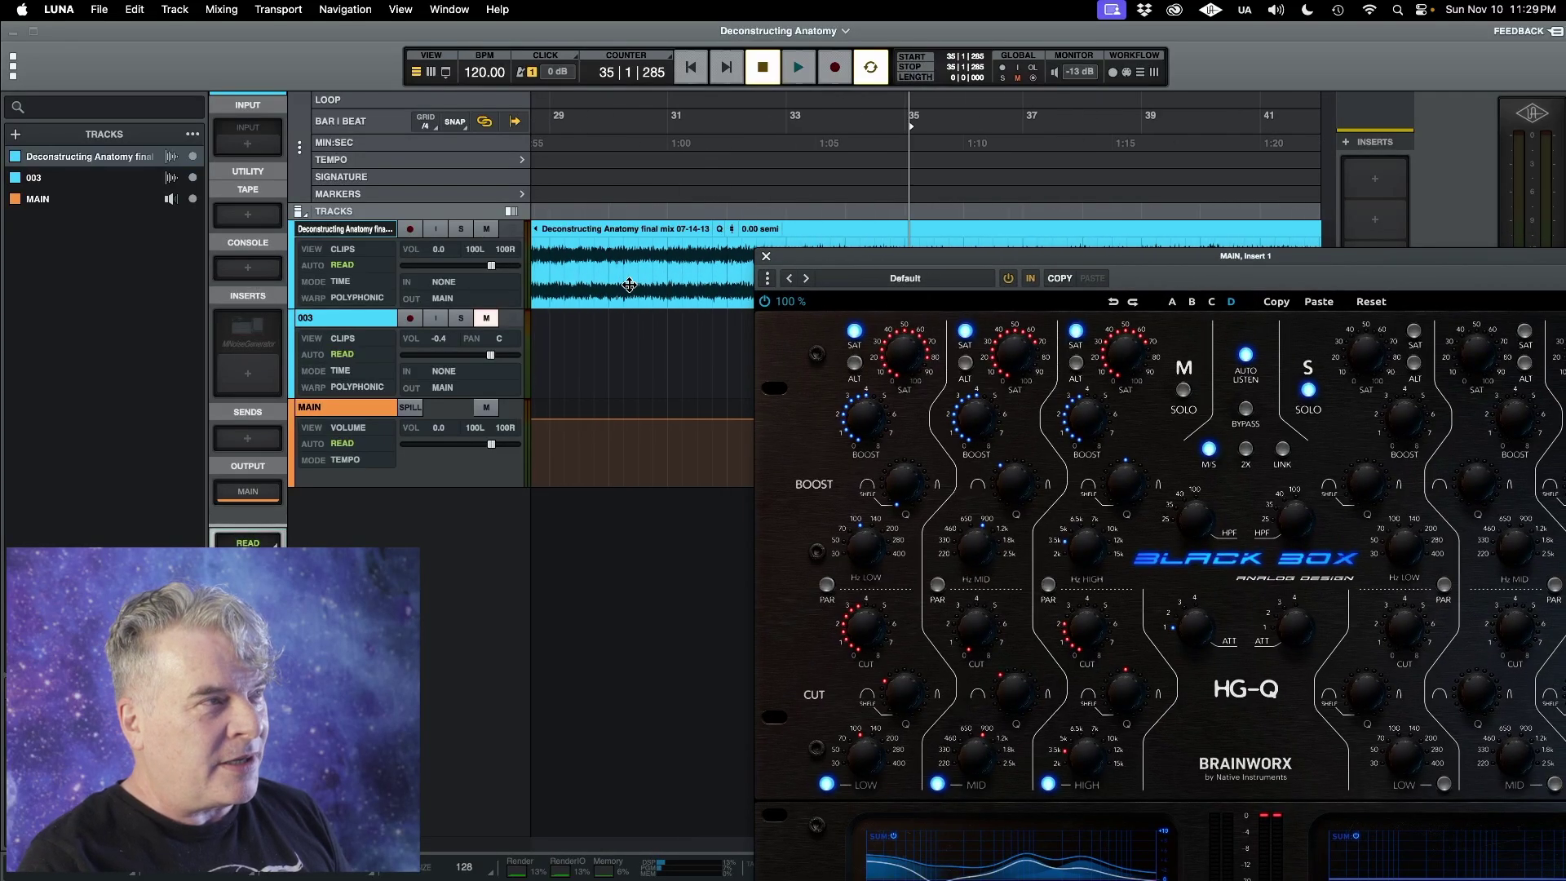
pyautogui.click(586, 259)
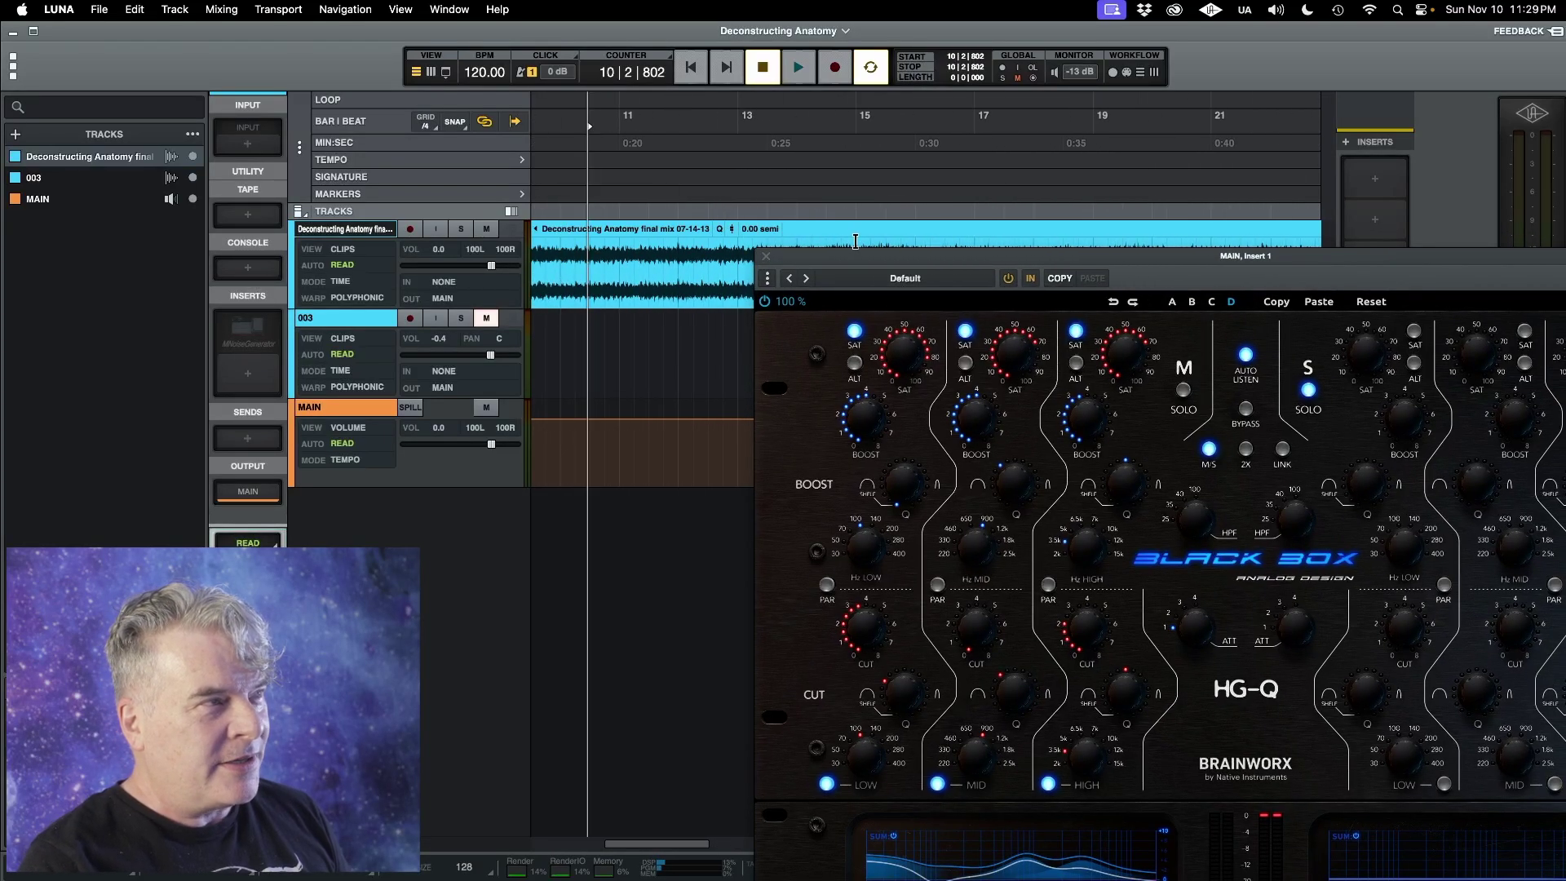
# Move the HG-Q window back over the tracks, compare the S channel's high band on and off during soloed playback, and stop
pyautogui.moveTo(944, 258); pyautogui.dragTo(645, 86)
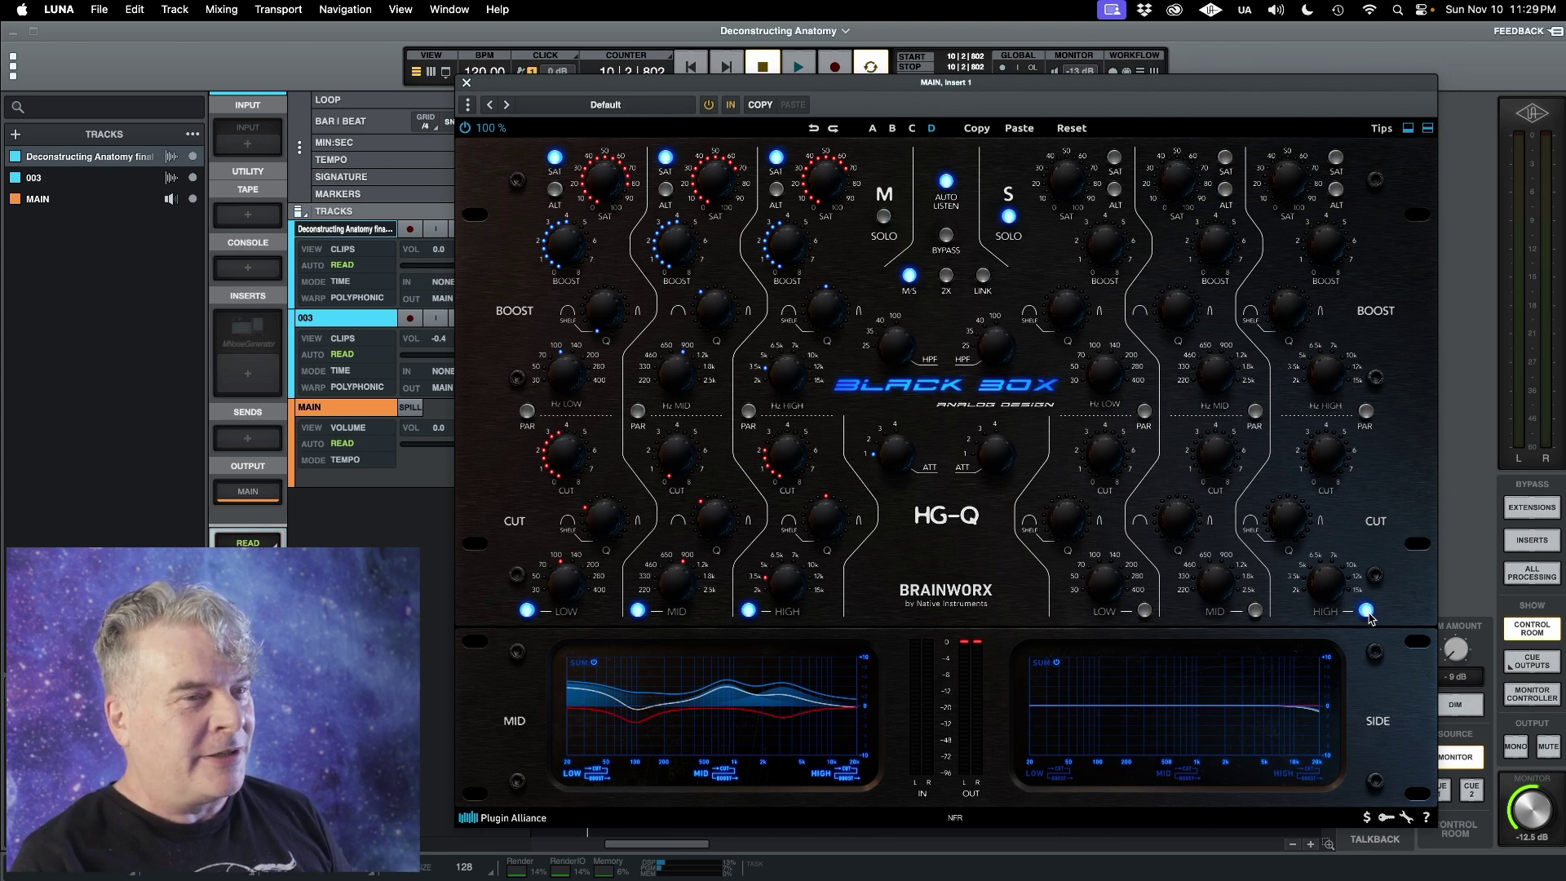
pyautogui.press('space')
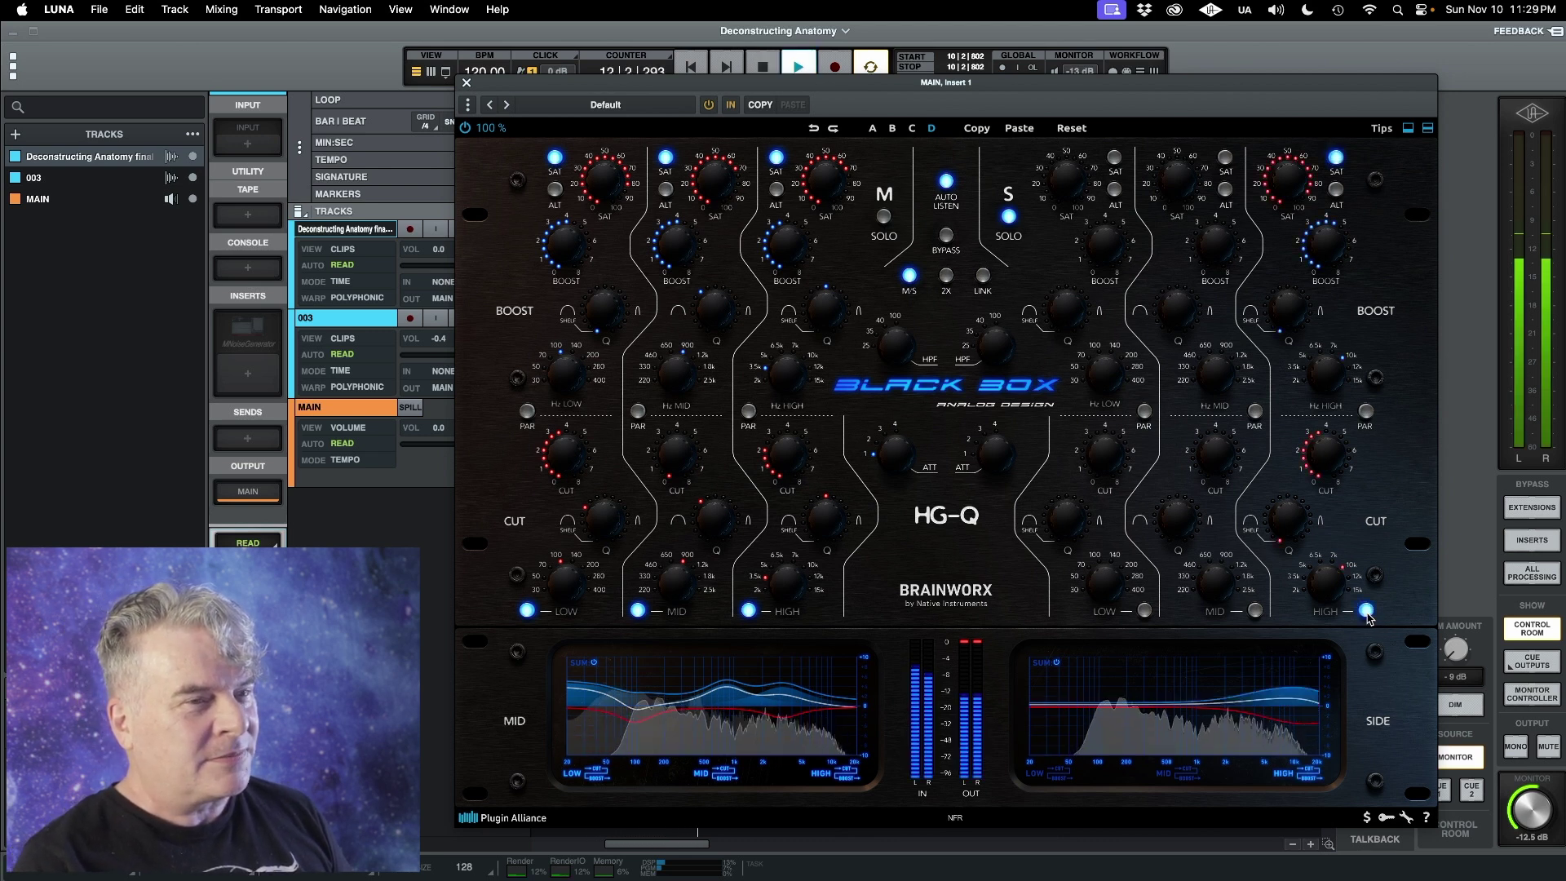
pyautogui.click(1366, 611)
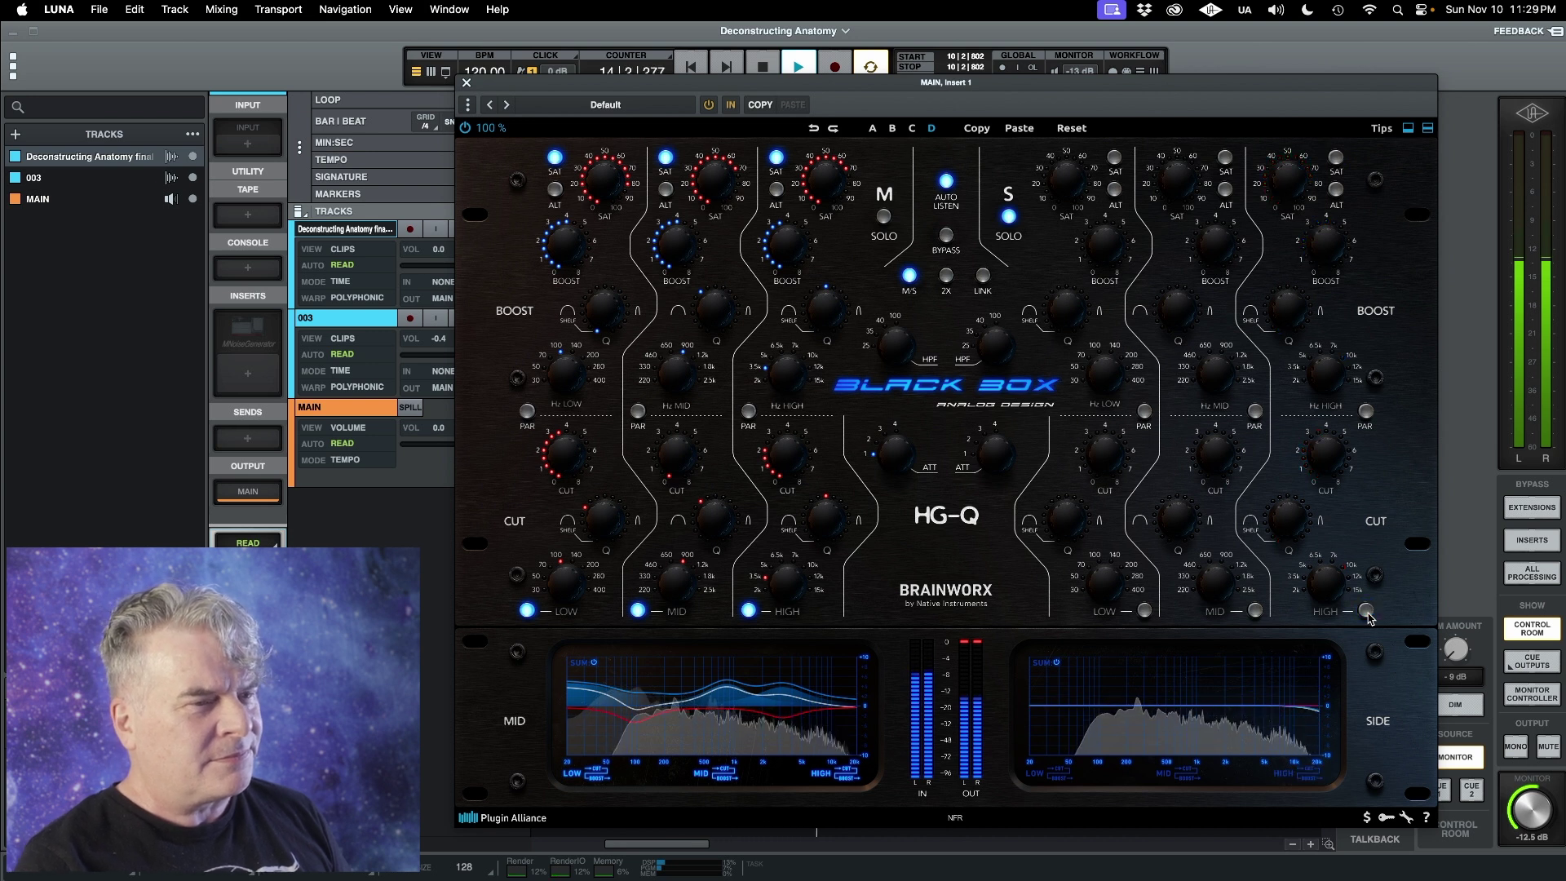
pyautogui.click(1366, 610)
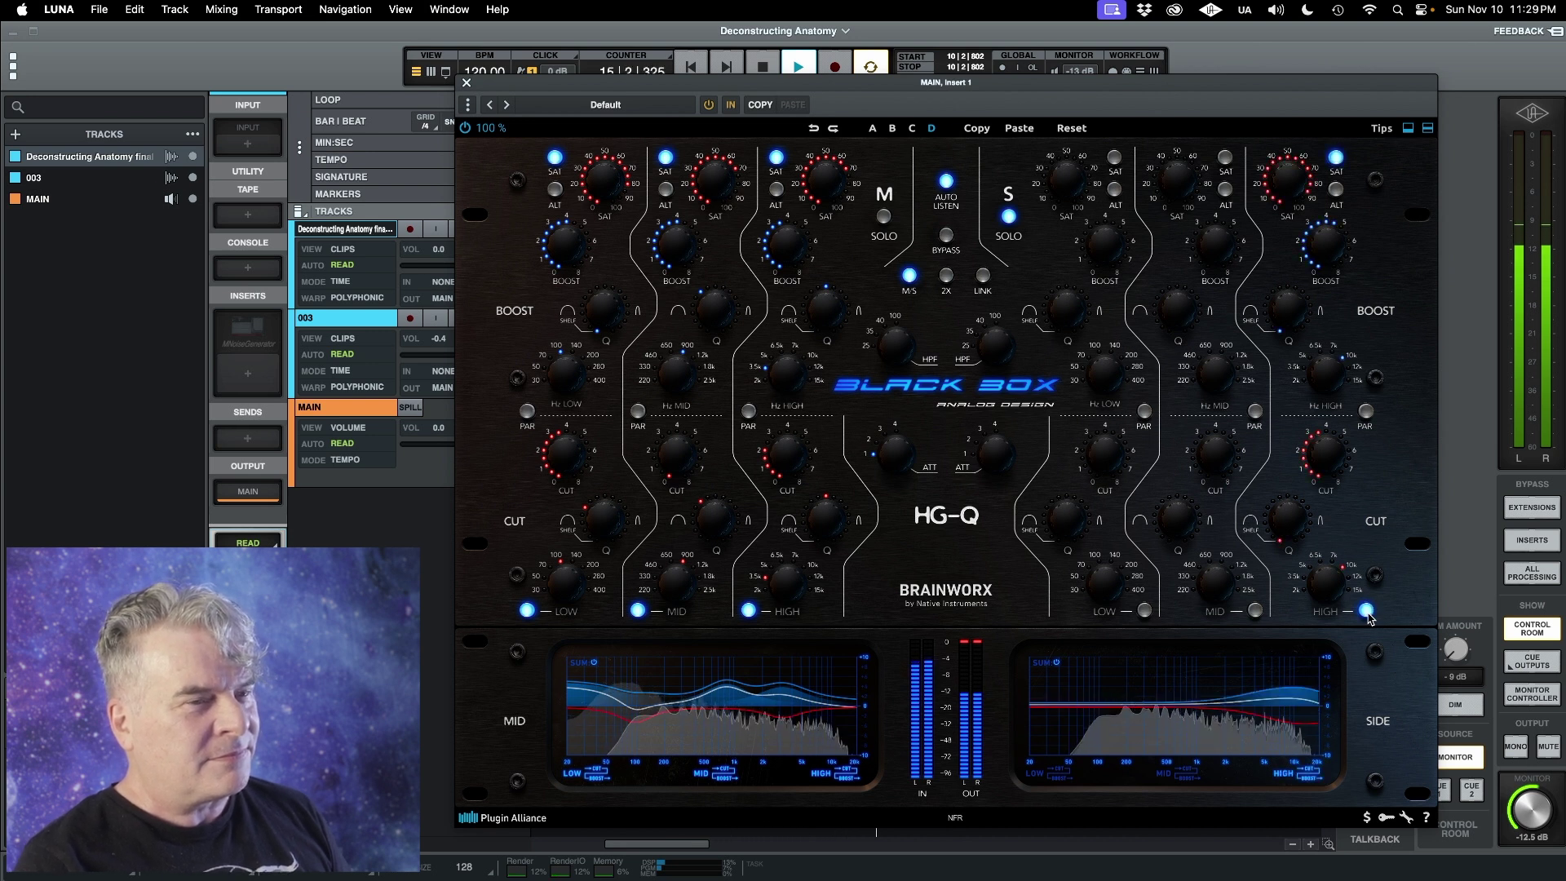
pyautogui.click(1366, 611)
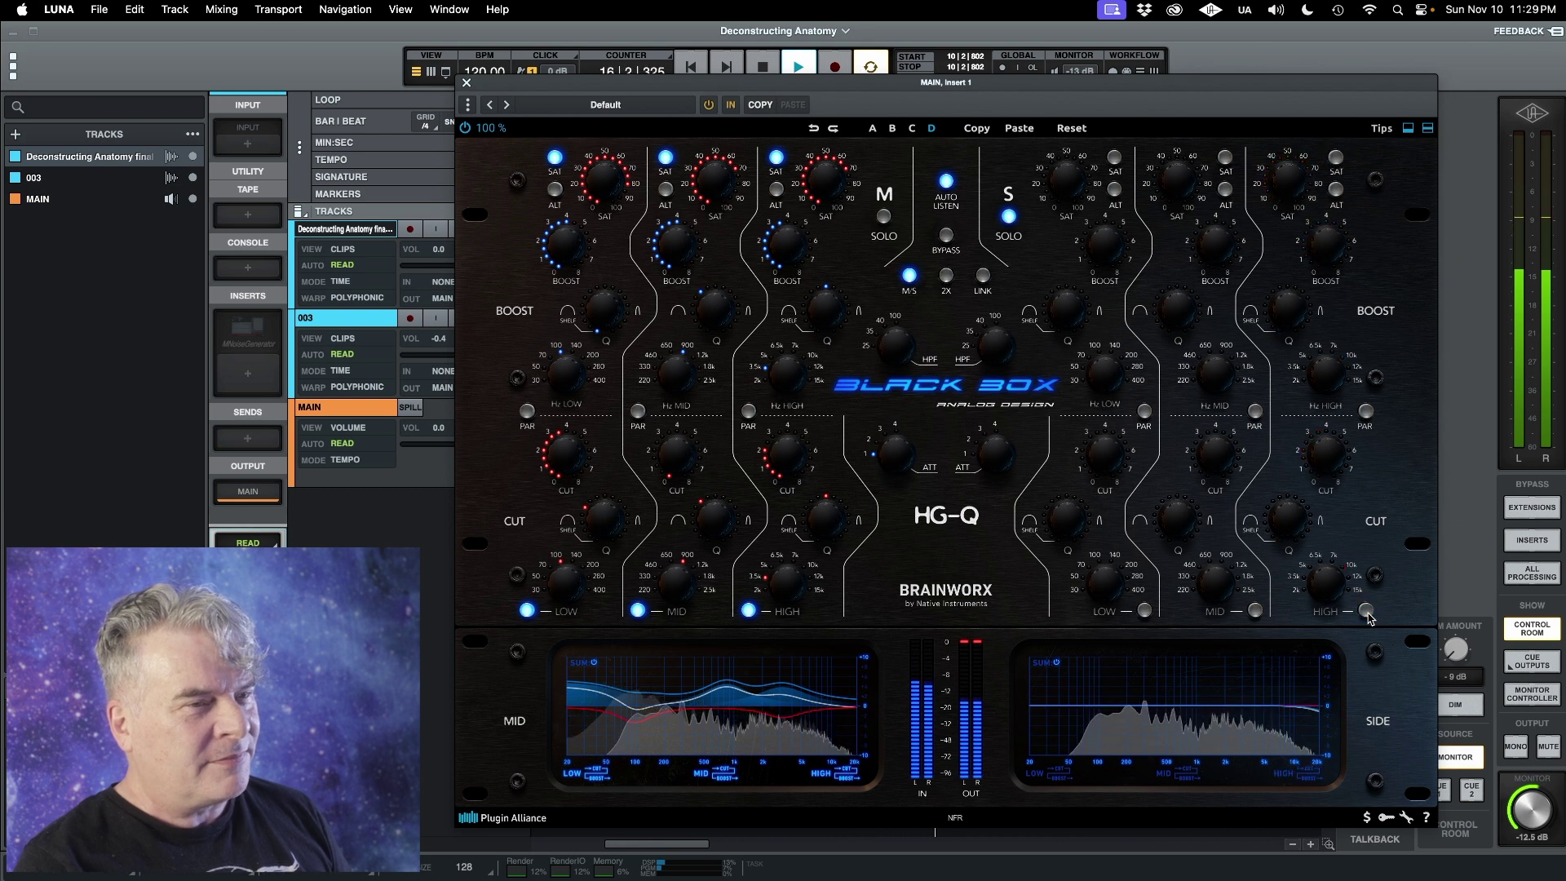
pyautogui.press('space')
# Switch on the S channel's high, mid and low bands and turn off the side solo
pyautogui.click(1366, 611)
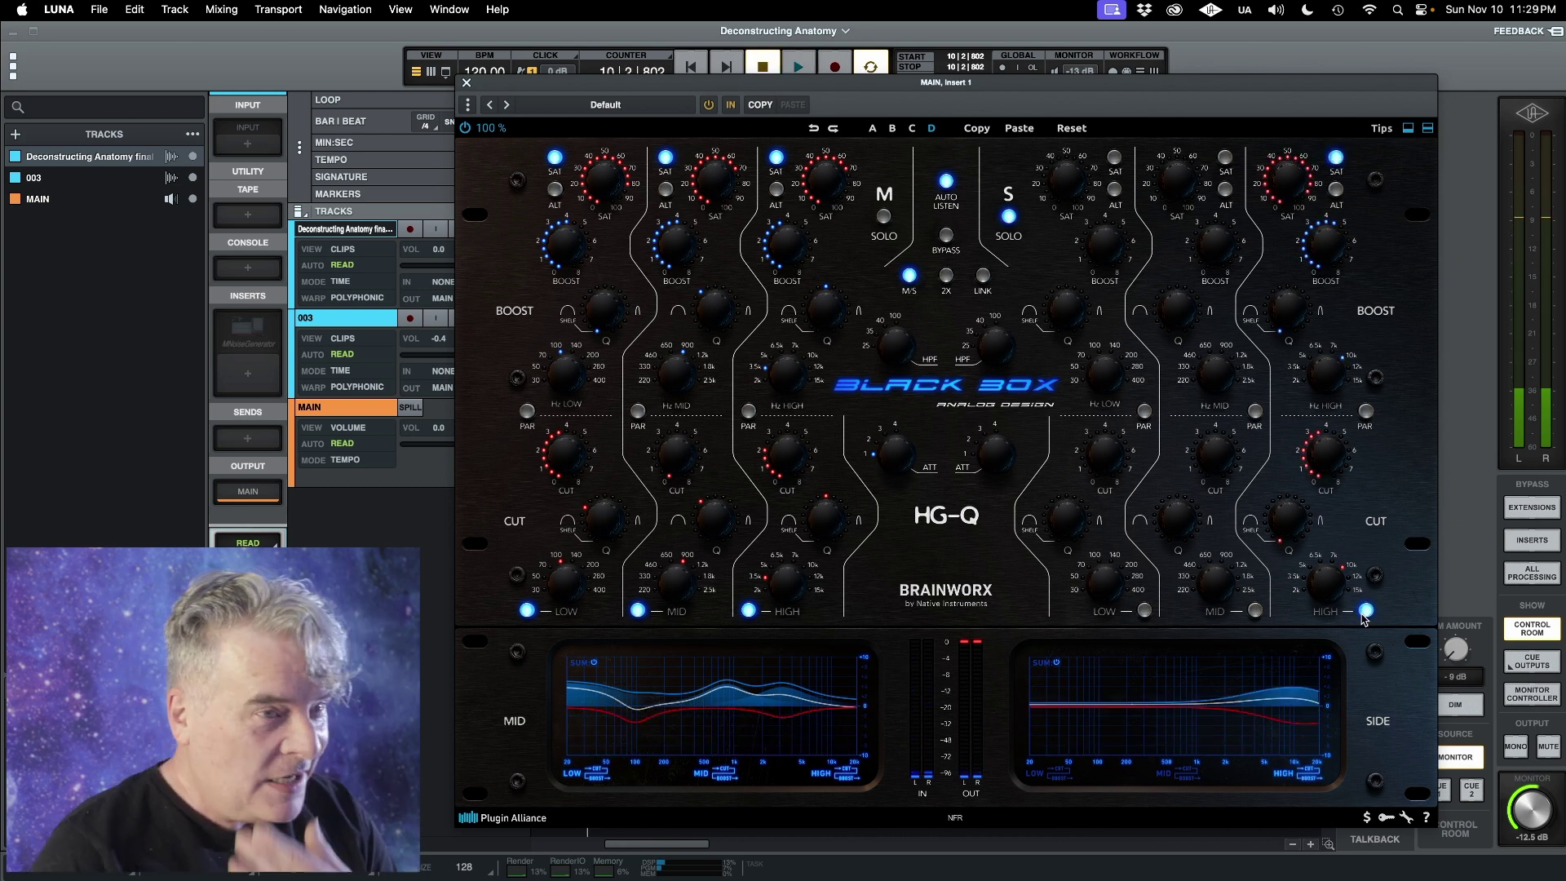
pyautogui.click(1254, 611)
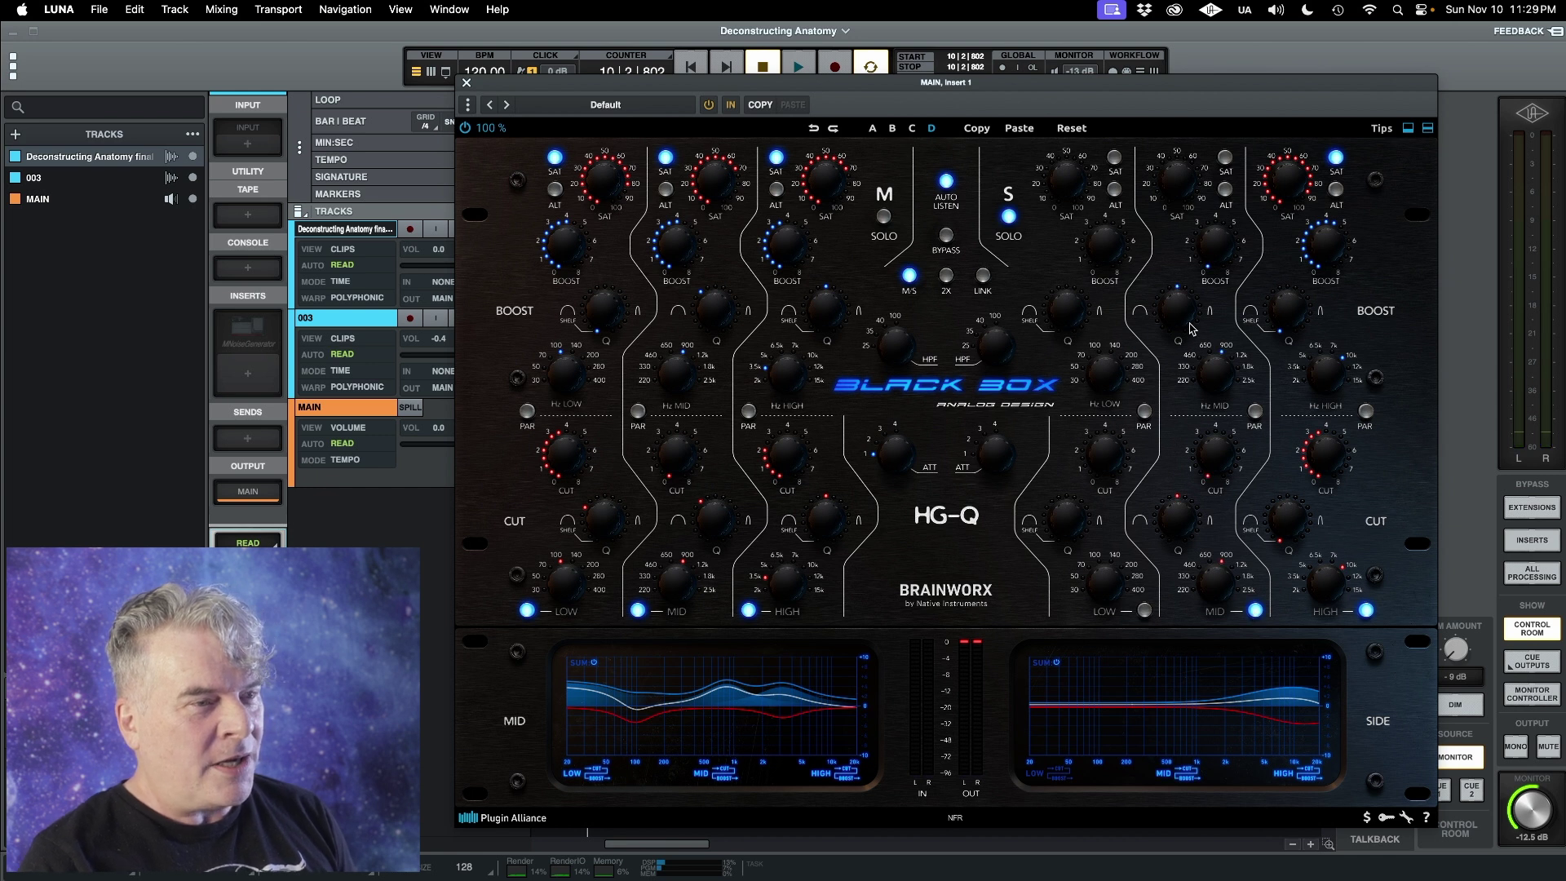
pyautogui.click(1144, 612)
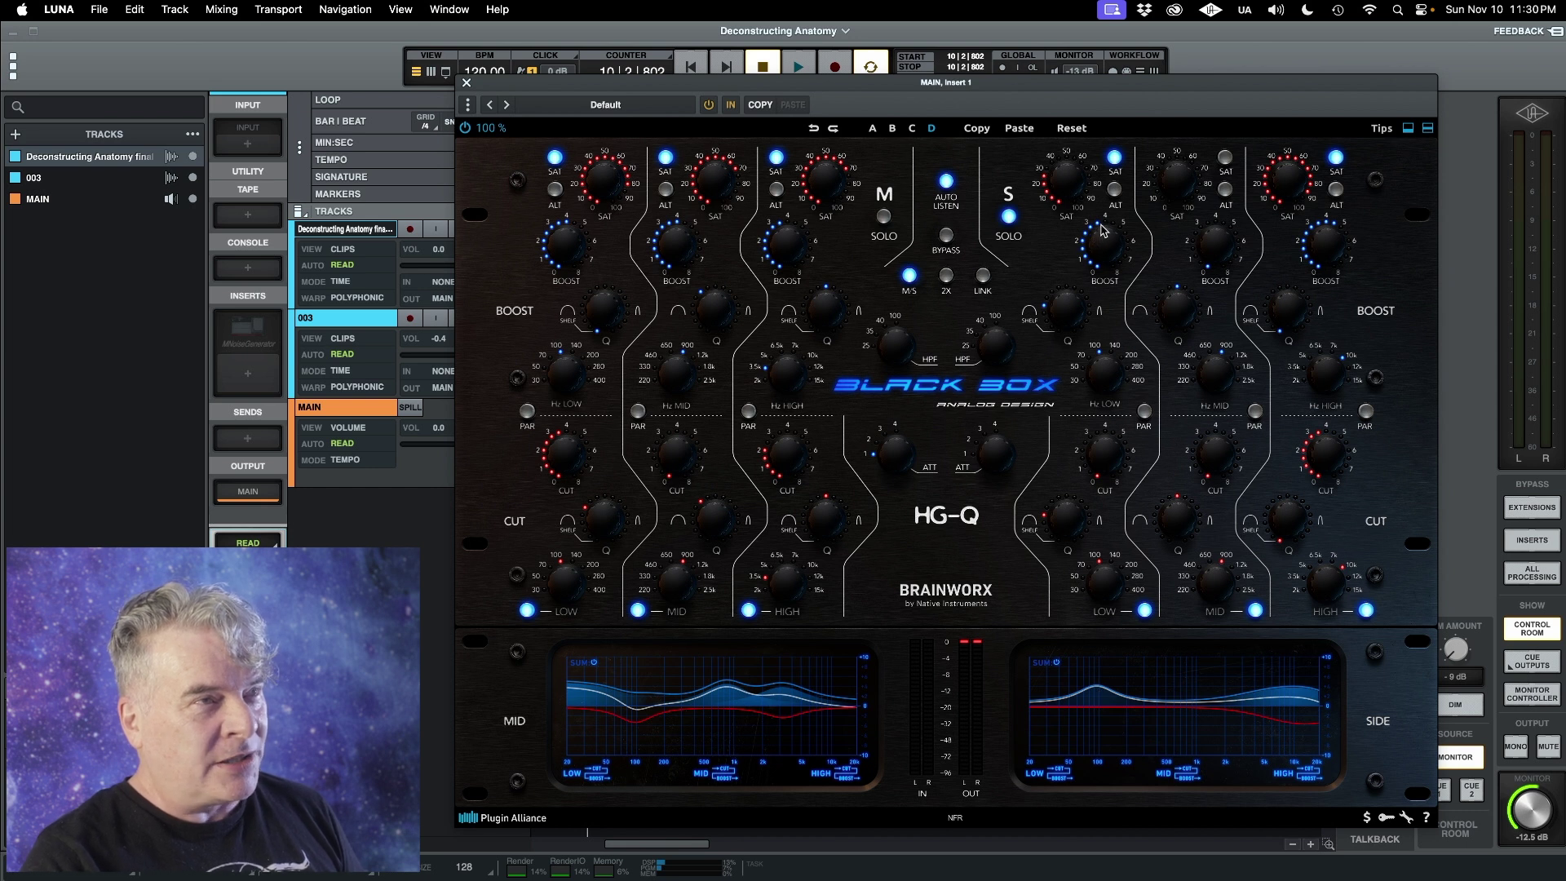
pyautogui.click(1008, 216)
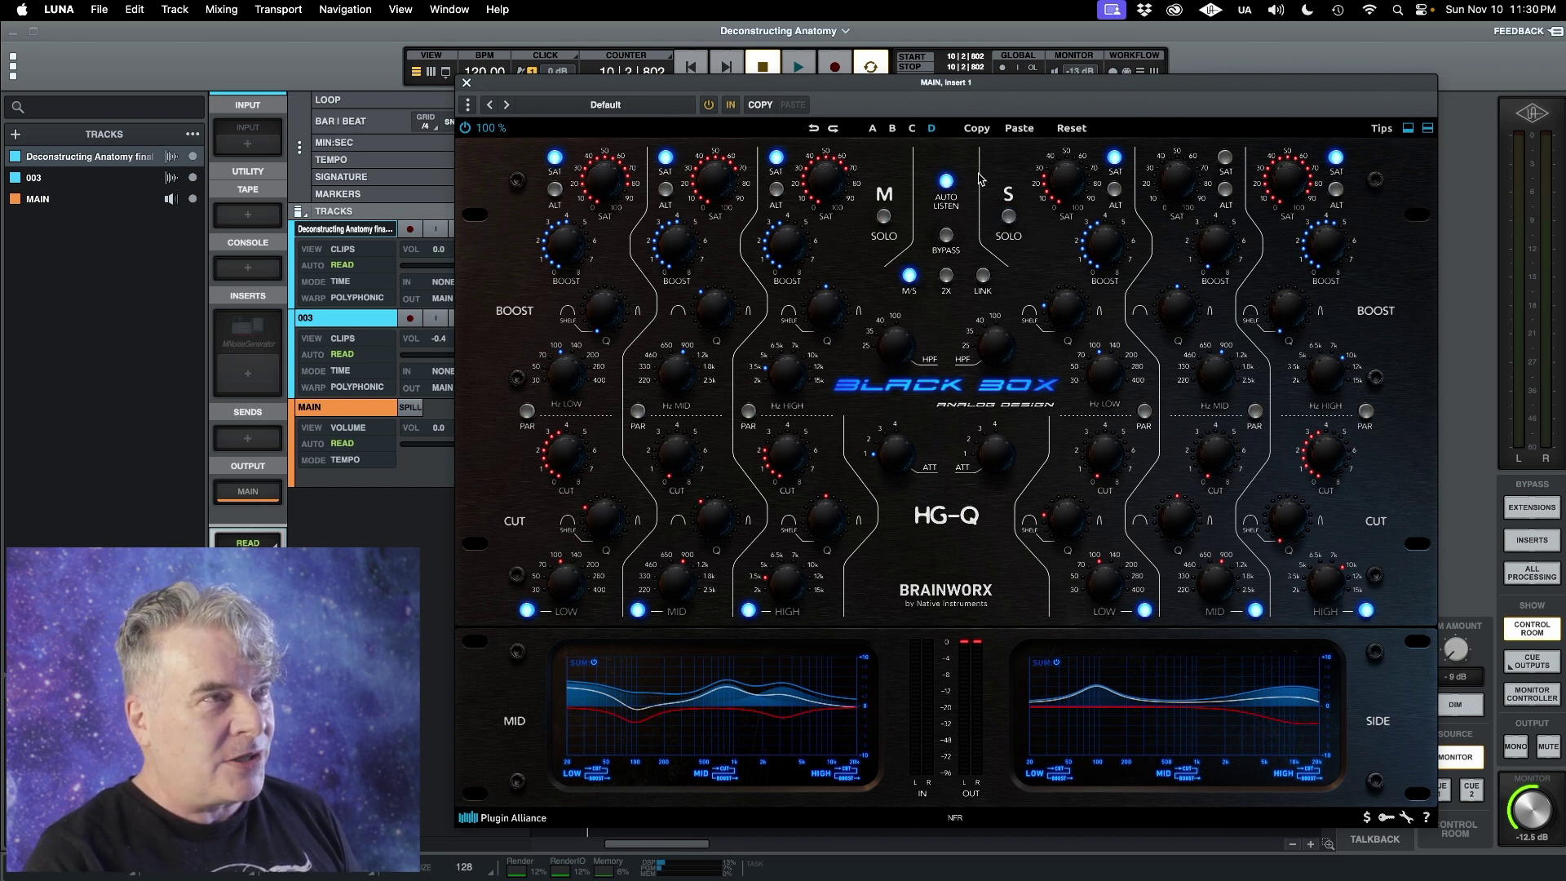
# Reposition the HG-Q window, play the full mix while toggling the plugin's bypass to compare, and stop playback
pyautogui.moveTo(1004, 84); pyautogui.dragTo(929, 74)
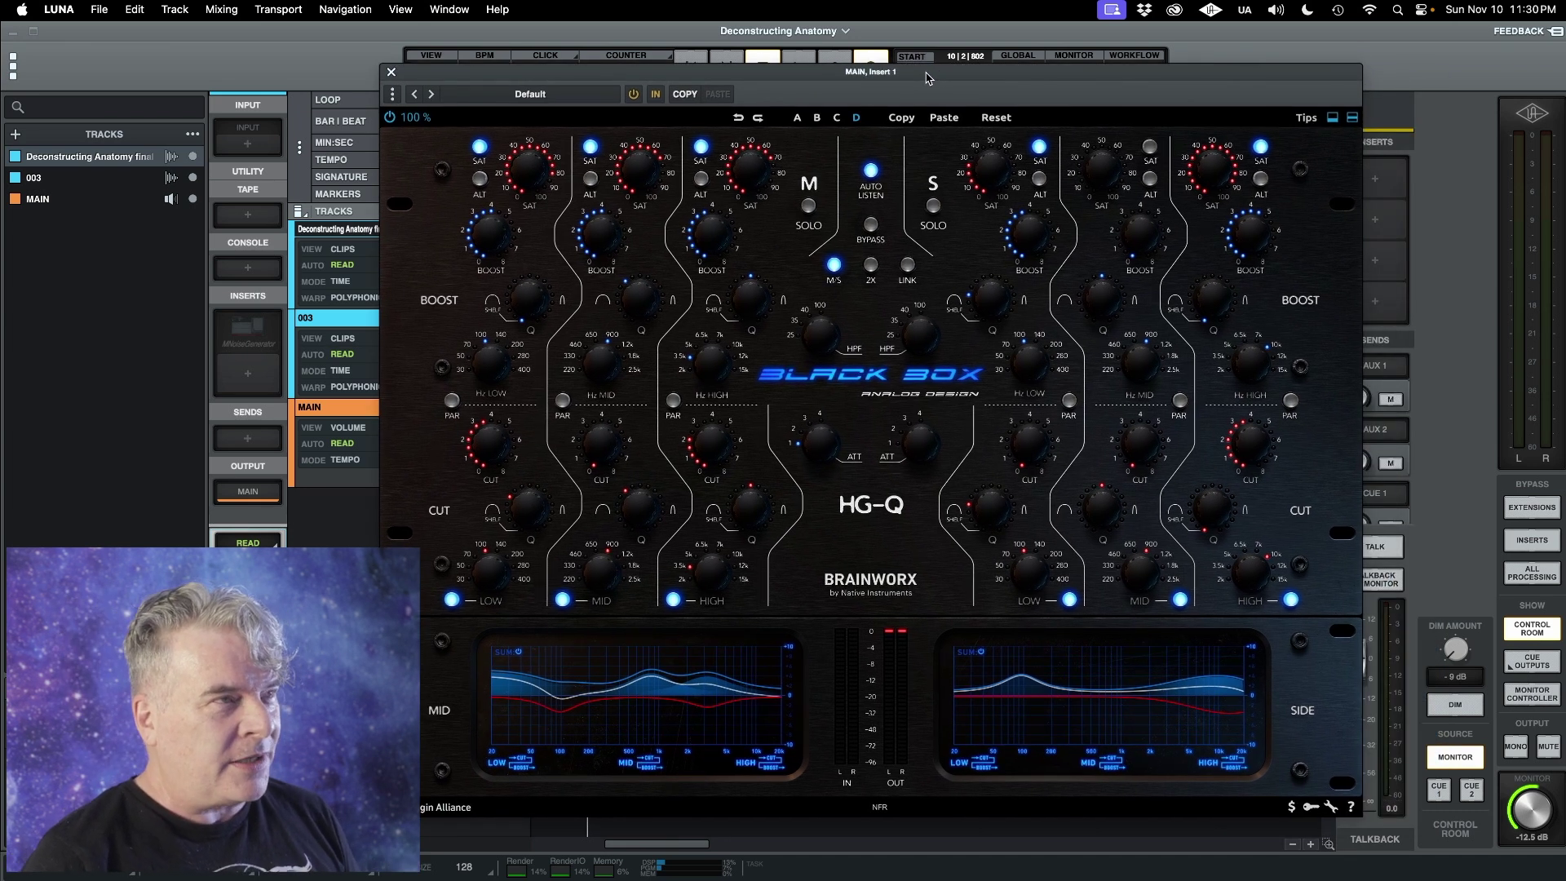
pyautogui.press('space')
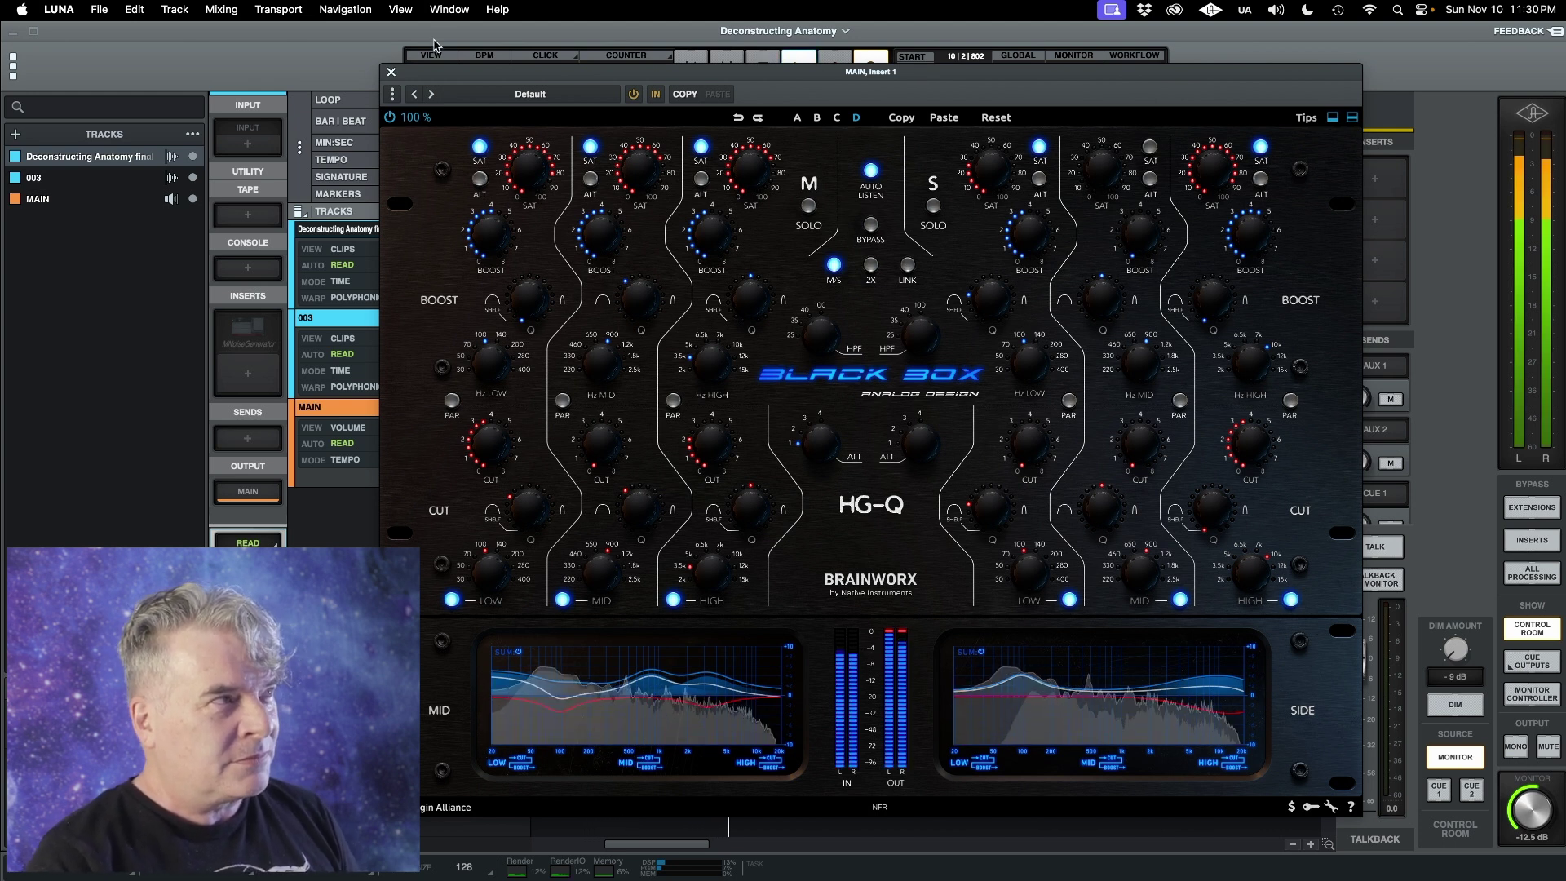
pyautogui.click(389, 119)
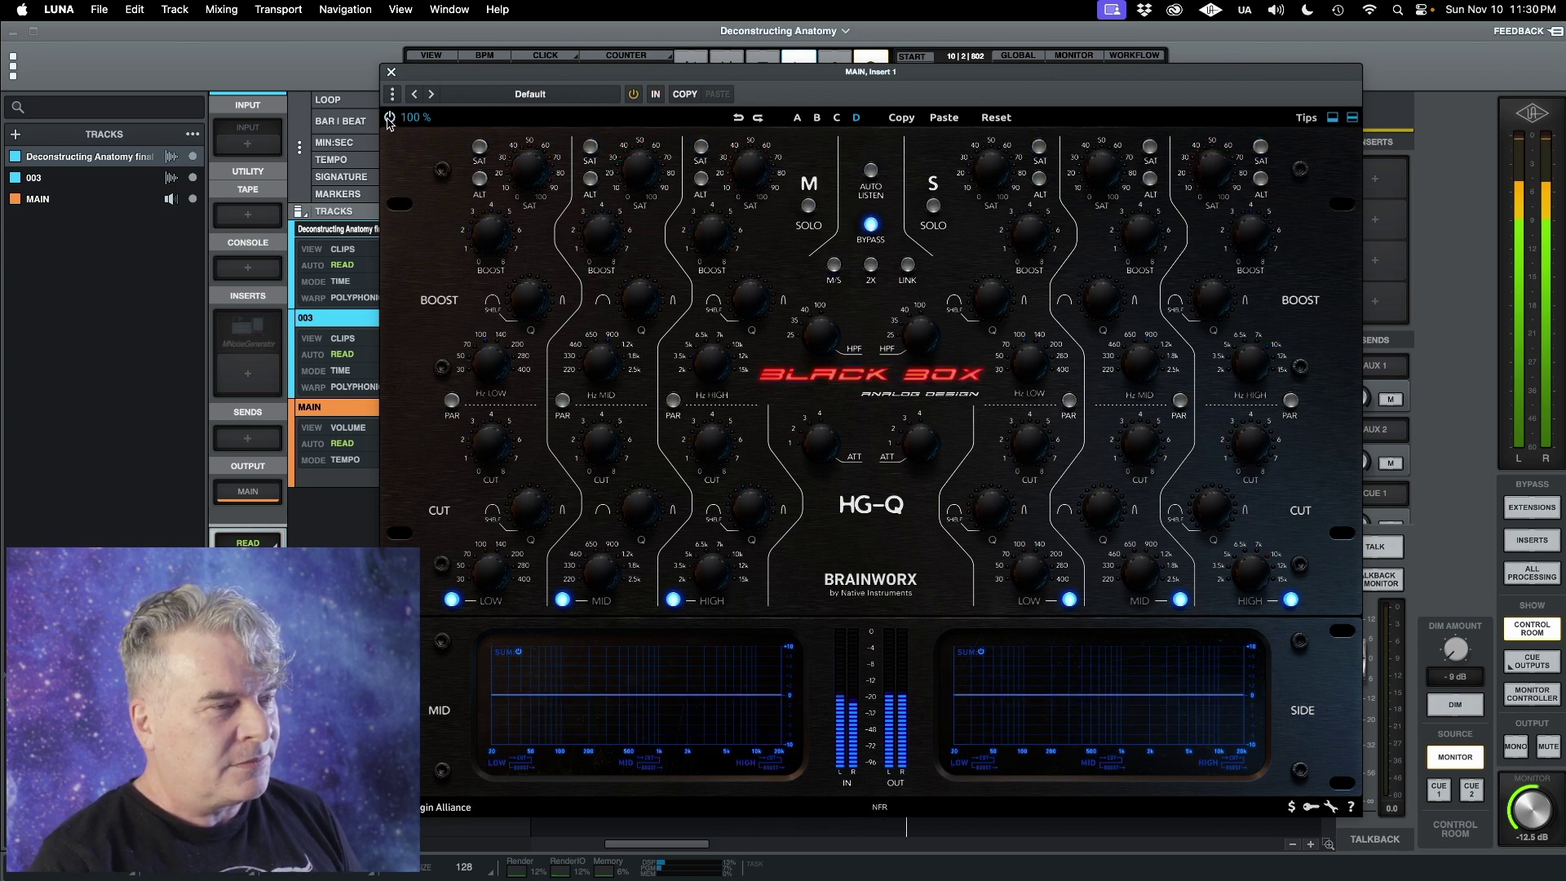
pyautogui.click(389, 118)
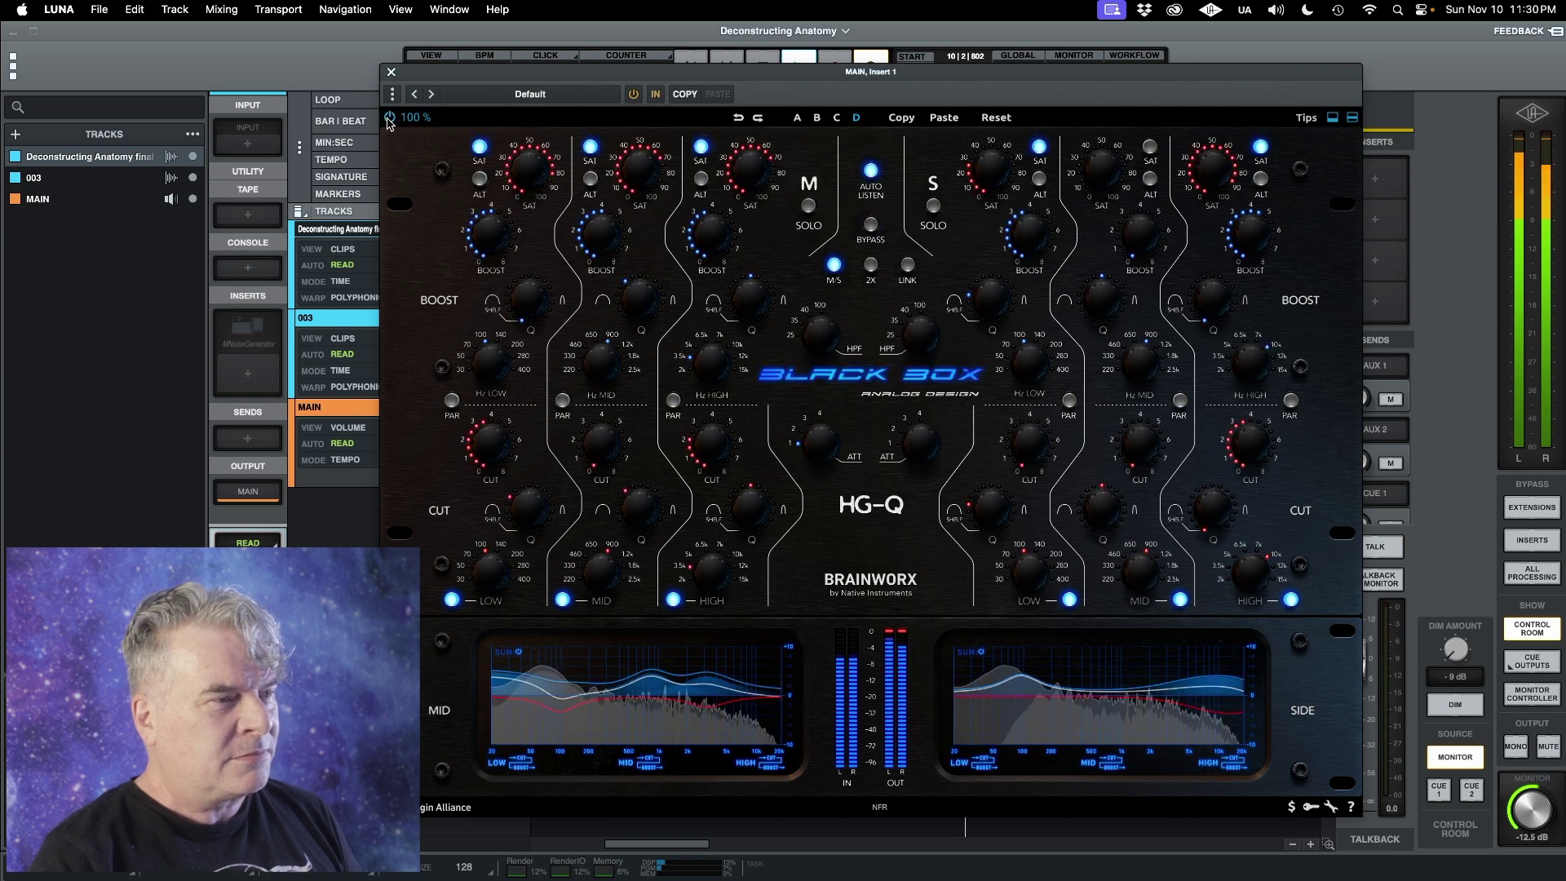
pyautogui.click(389, 119)
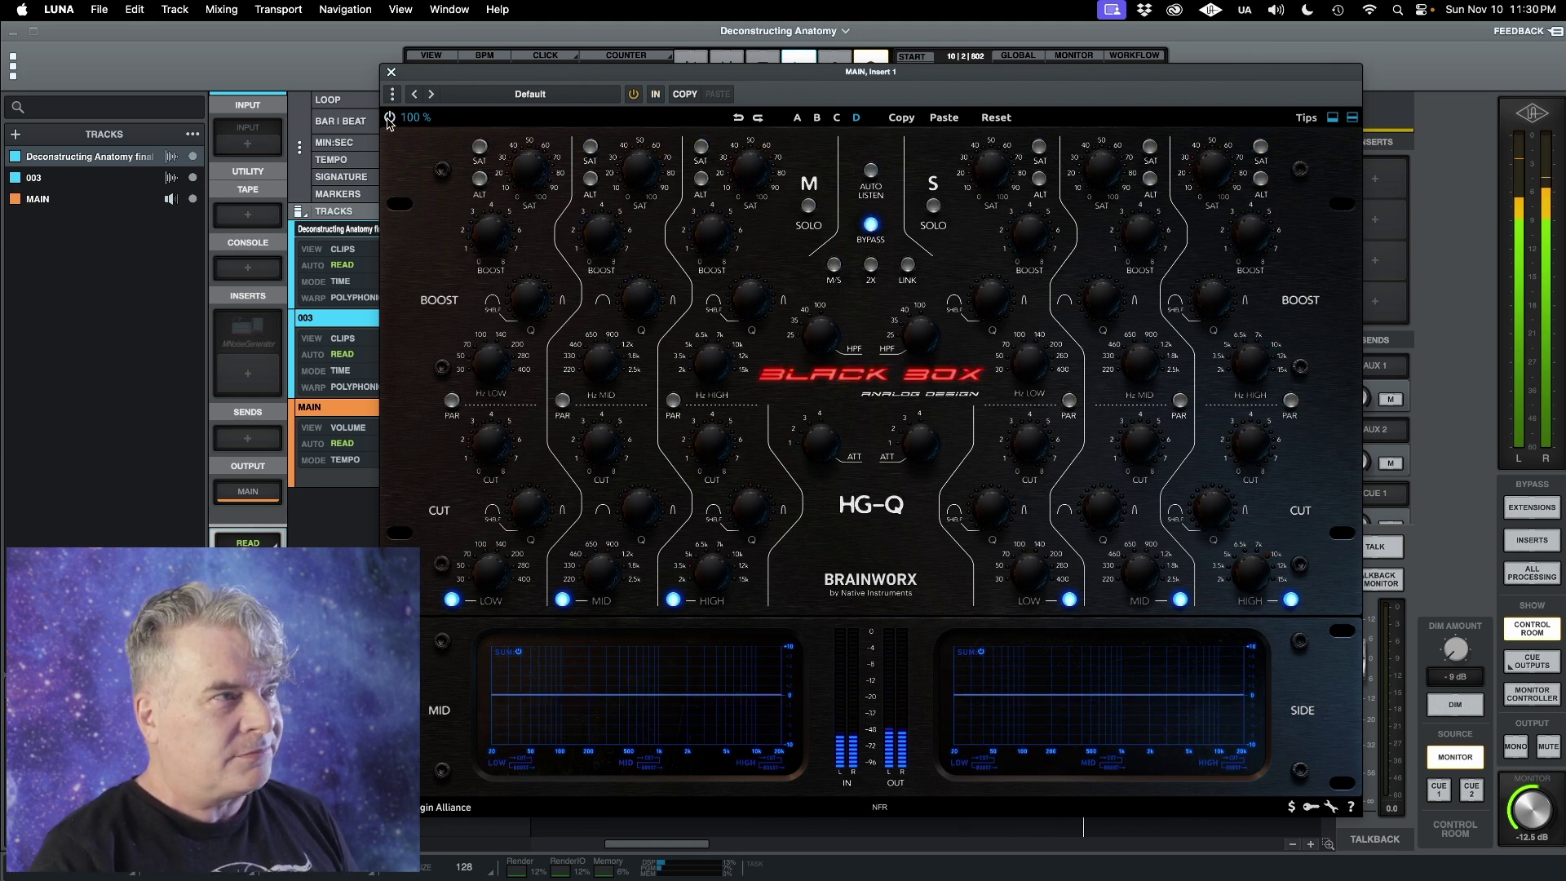
pyautogui.click(389, 118)
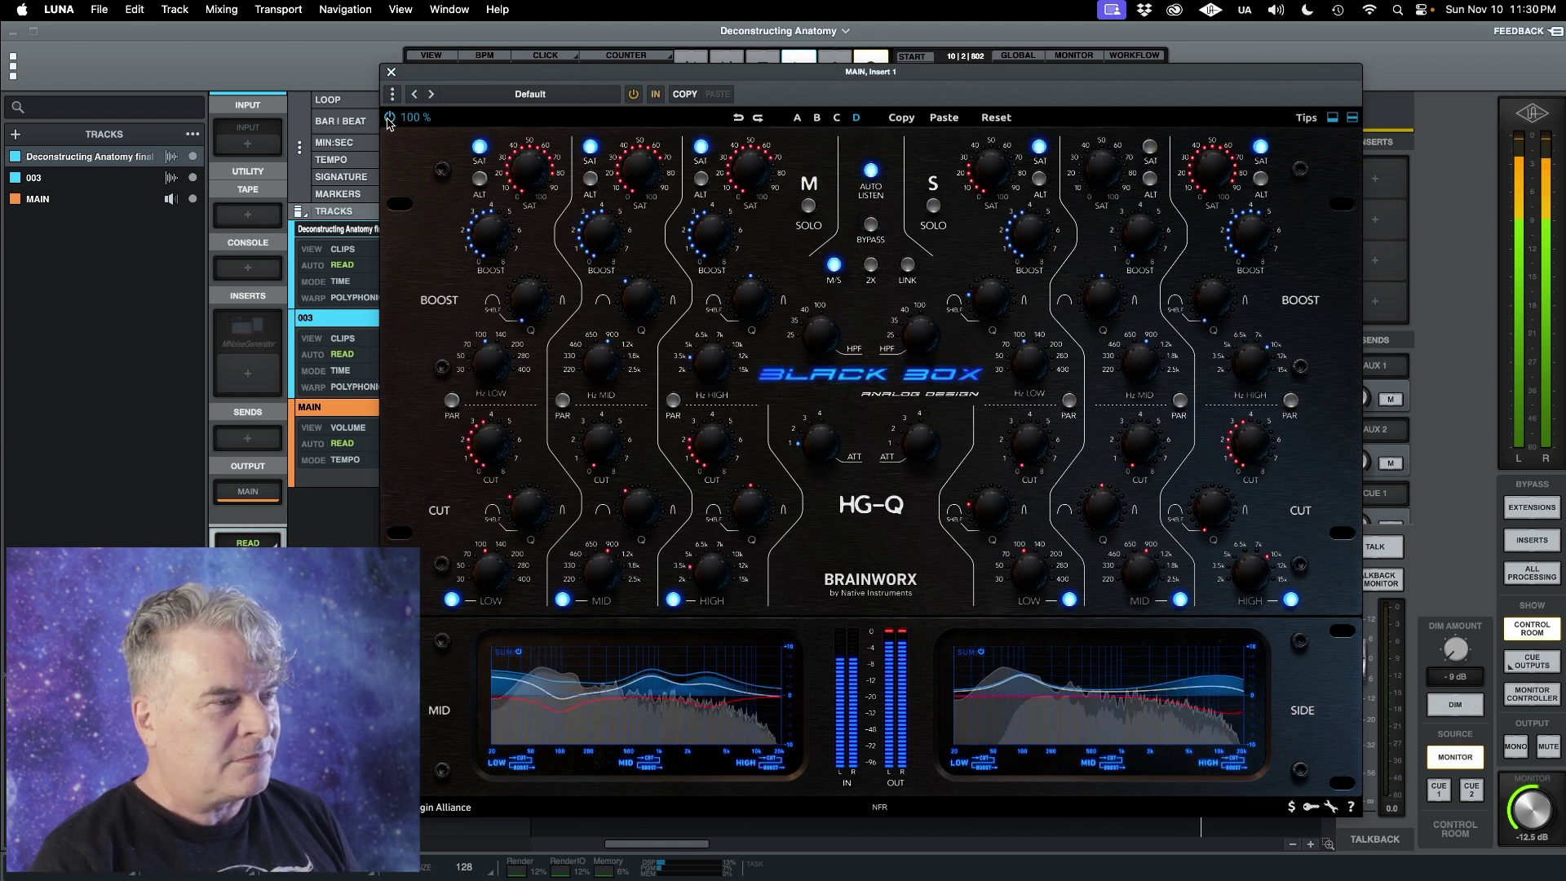
pyautogui.click(389, 118)
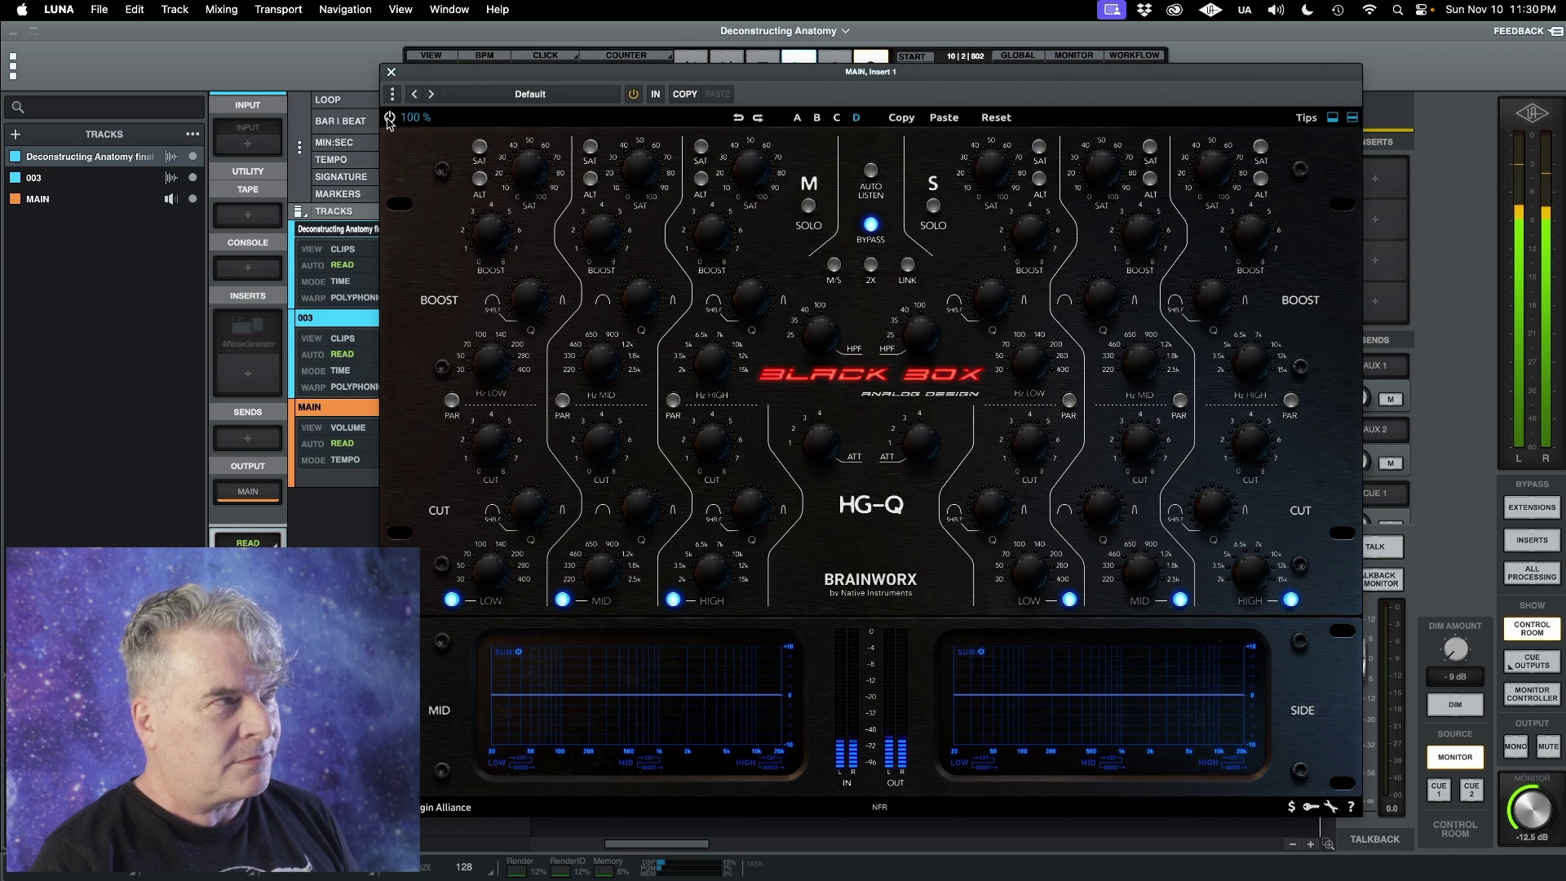
pyautogui.click(389, 118)
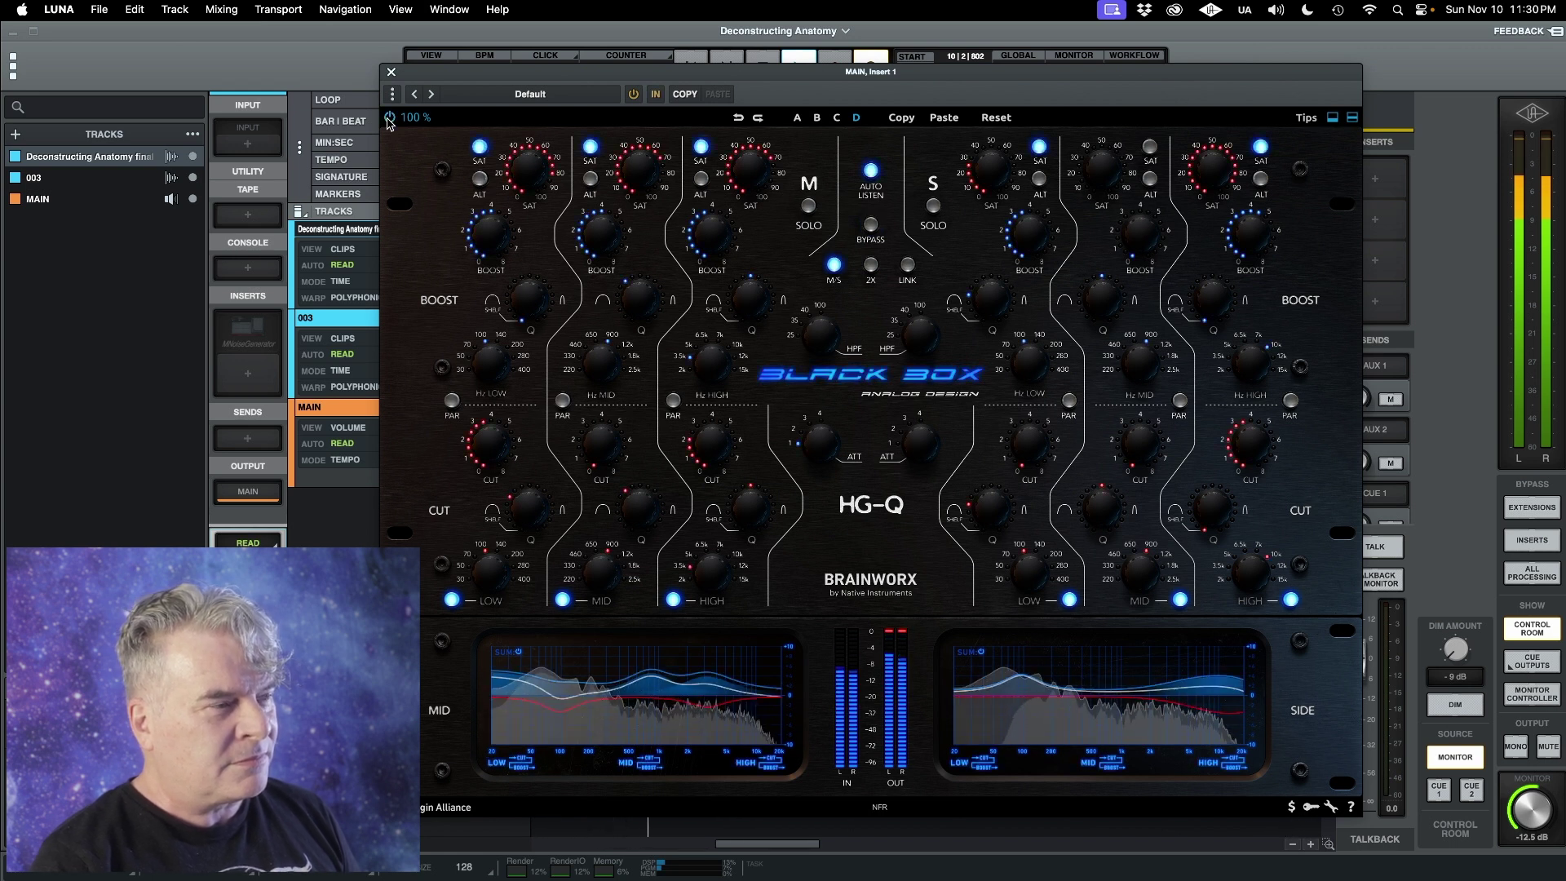
pyautogui.click(389, 118)
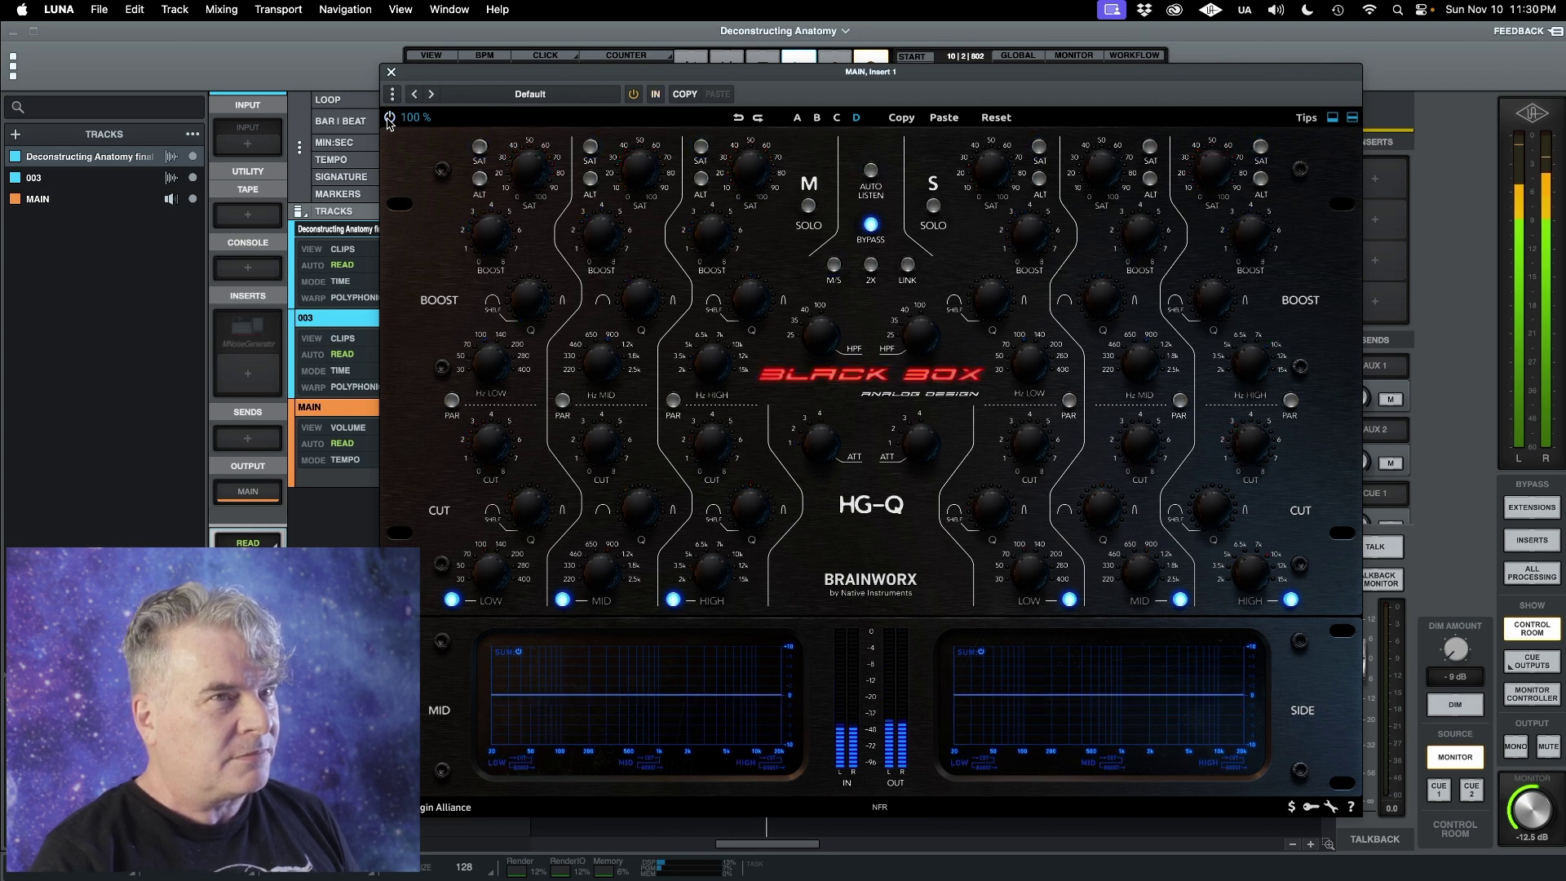
pyautogui.click(389, 118)
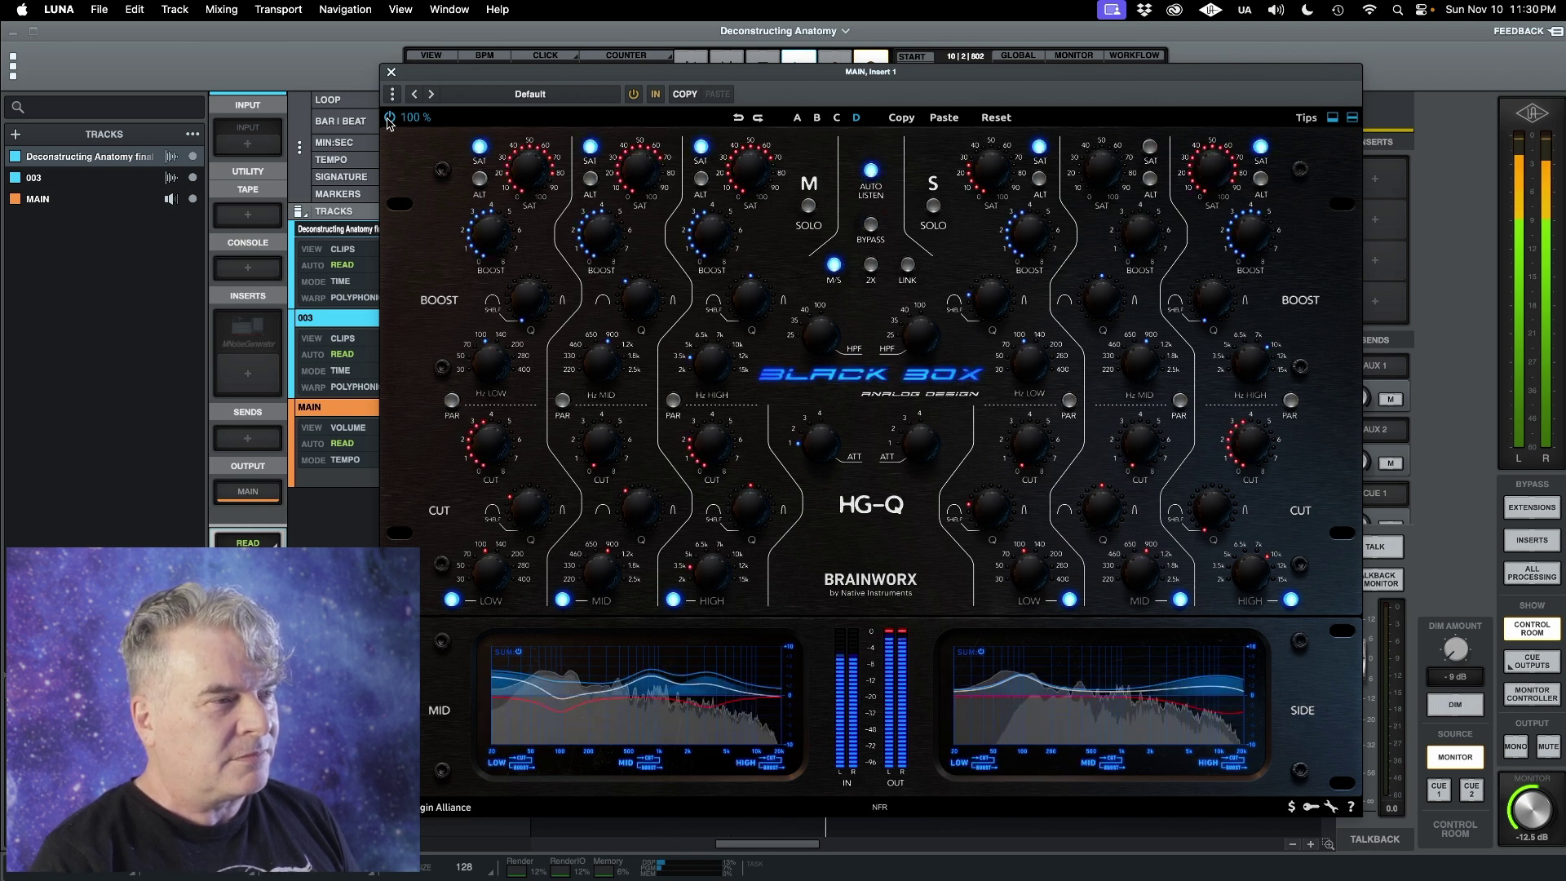
pyautogui.press('space')
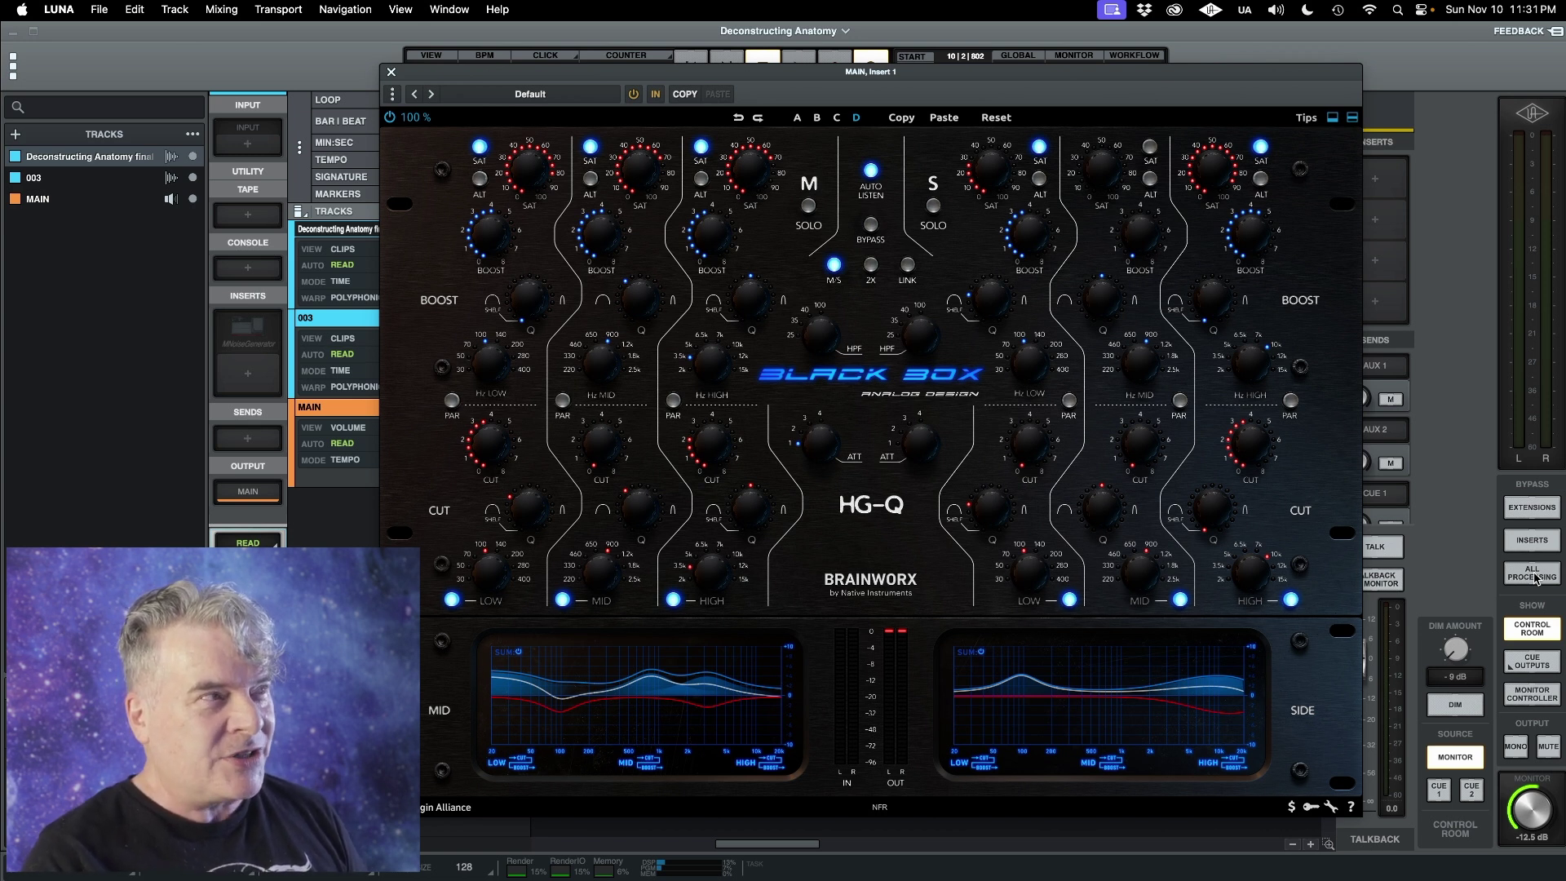
# Play the mix again and compare it with and without the mixer's all-processing bypass
pyautogui.press('space')
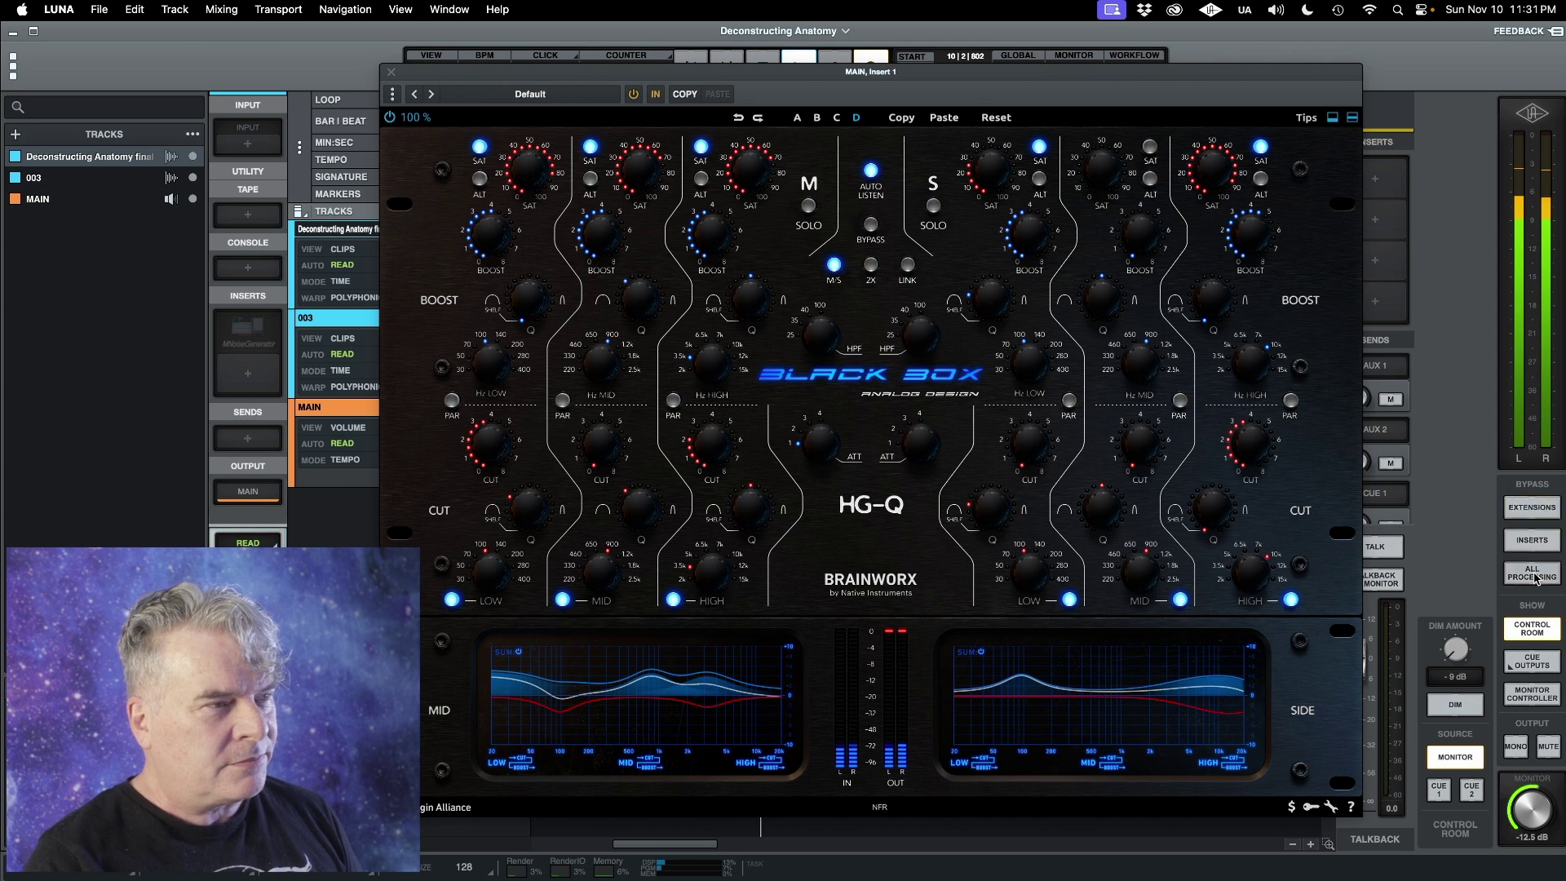
pyautogui.click(1535, 578)
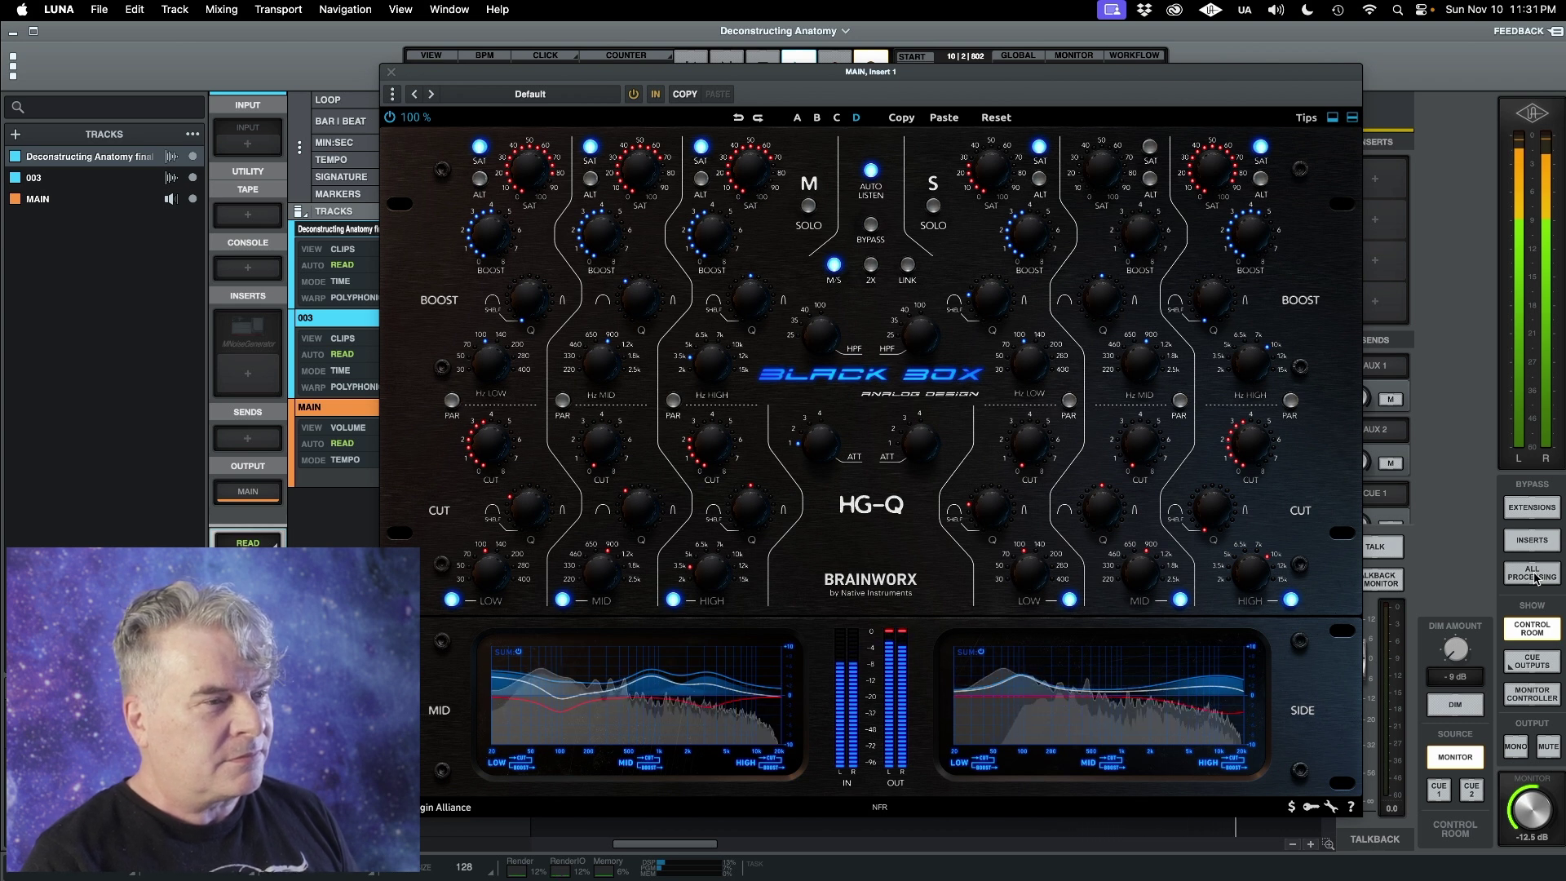
pyautogui.click(1533, 574)
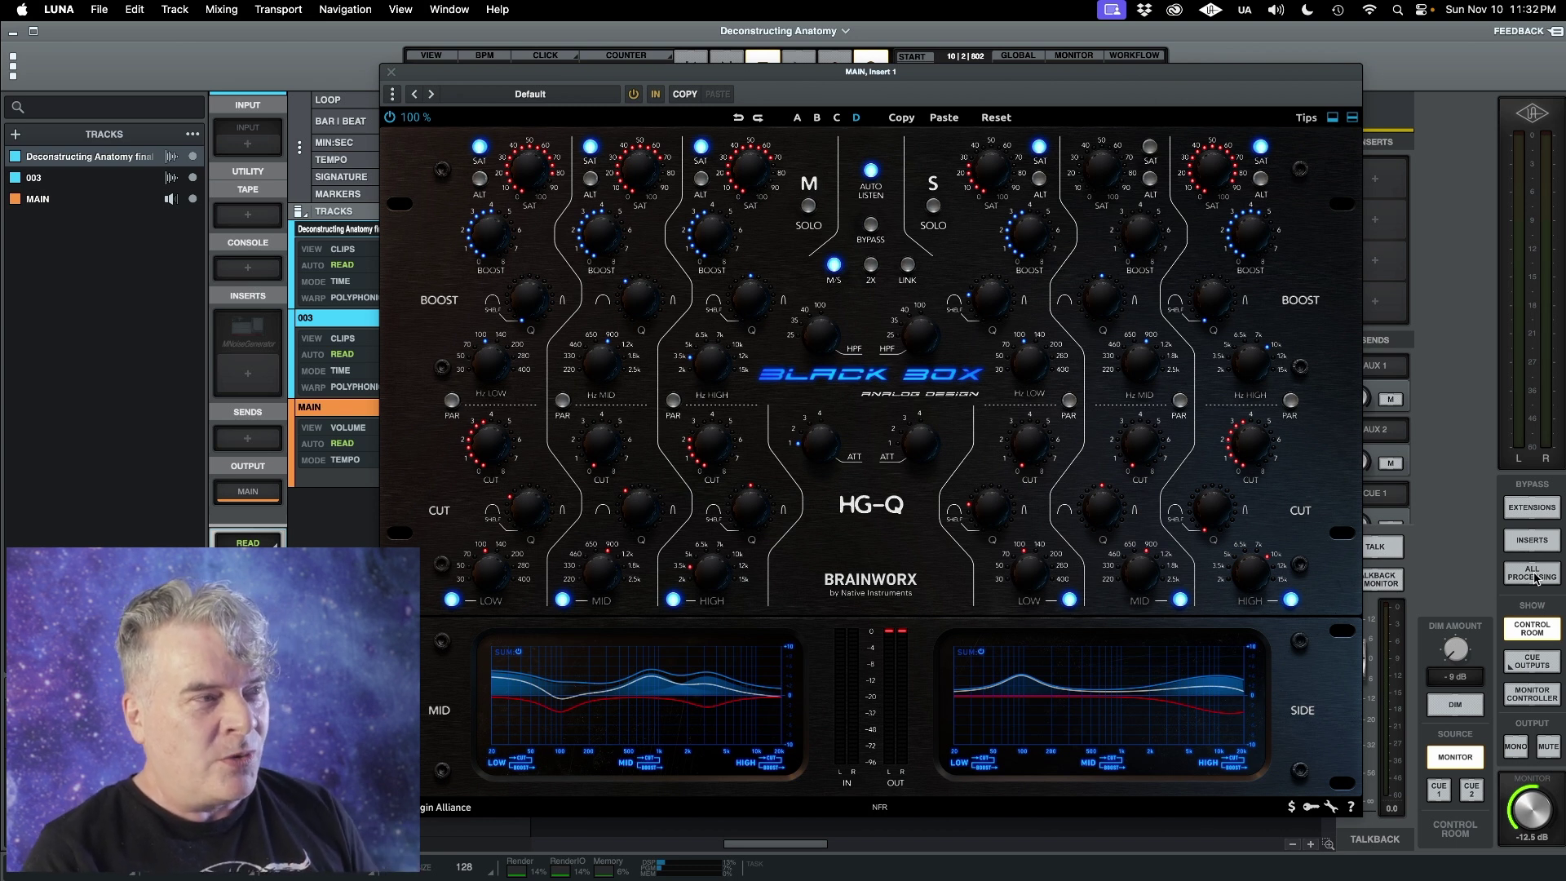
# Shift the HG-Q window clear of the mixer's bypass controls and repeatedly toggle the all-processing bypass during playback for an A/B comparison
pyautogui.moveTo(976, 74); pyautogui.dragTo(1123, 56)
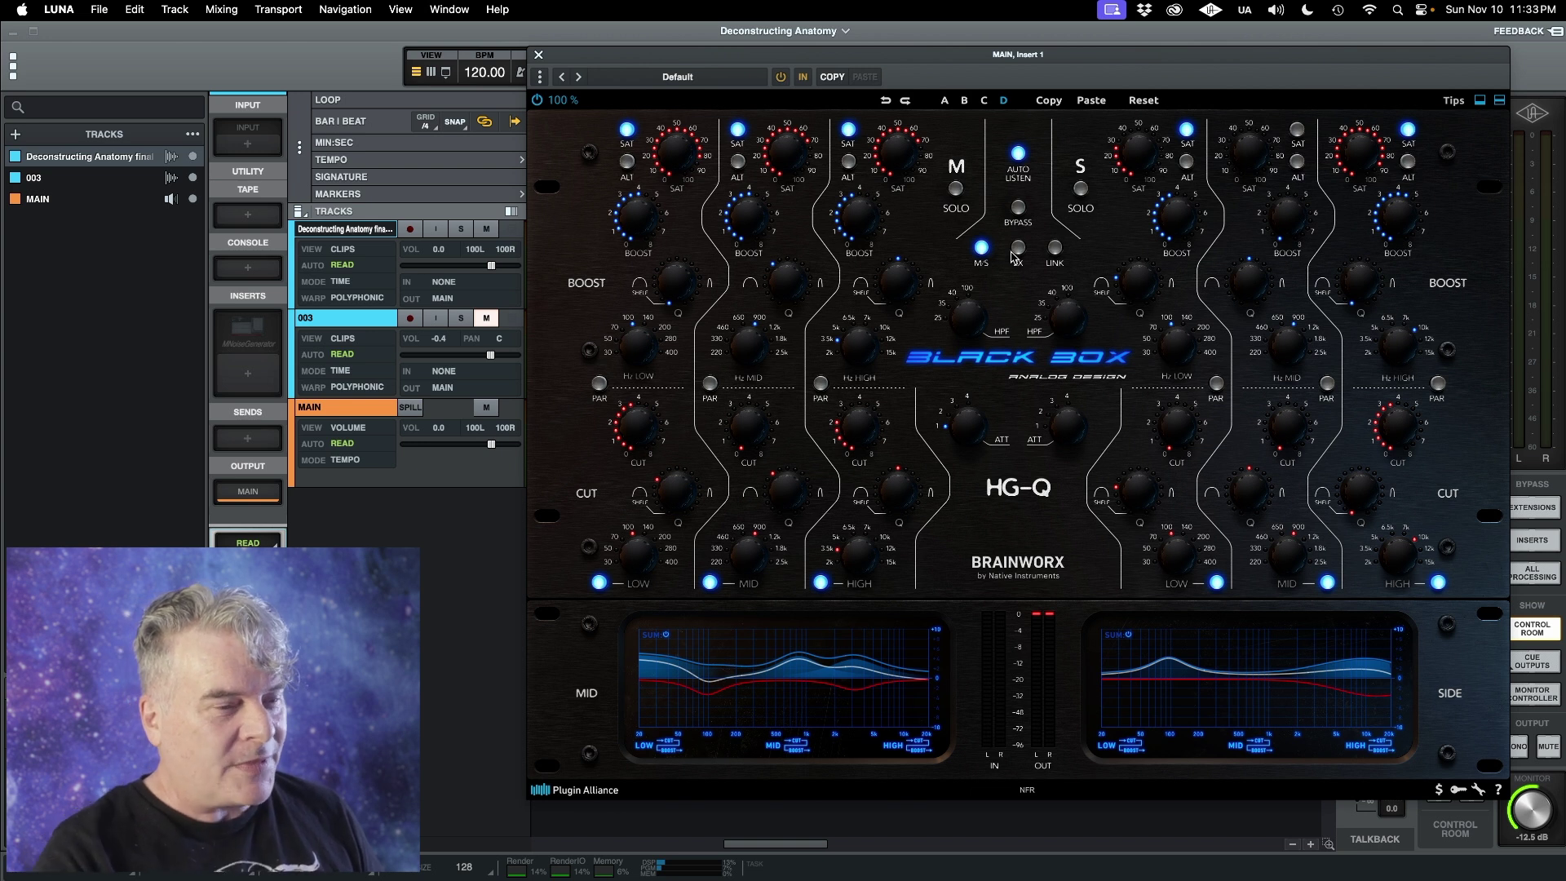
pyautogui.moveTo(918, 58); pyautogui.dragTo(869, 54)
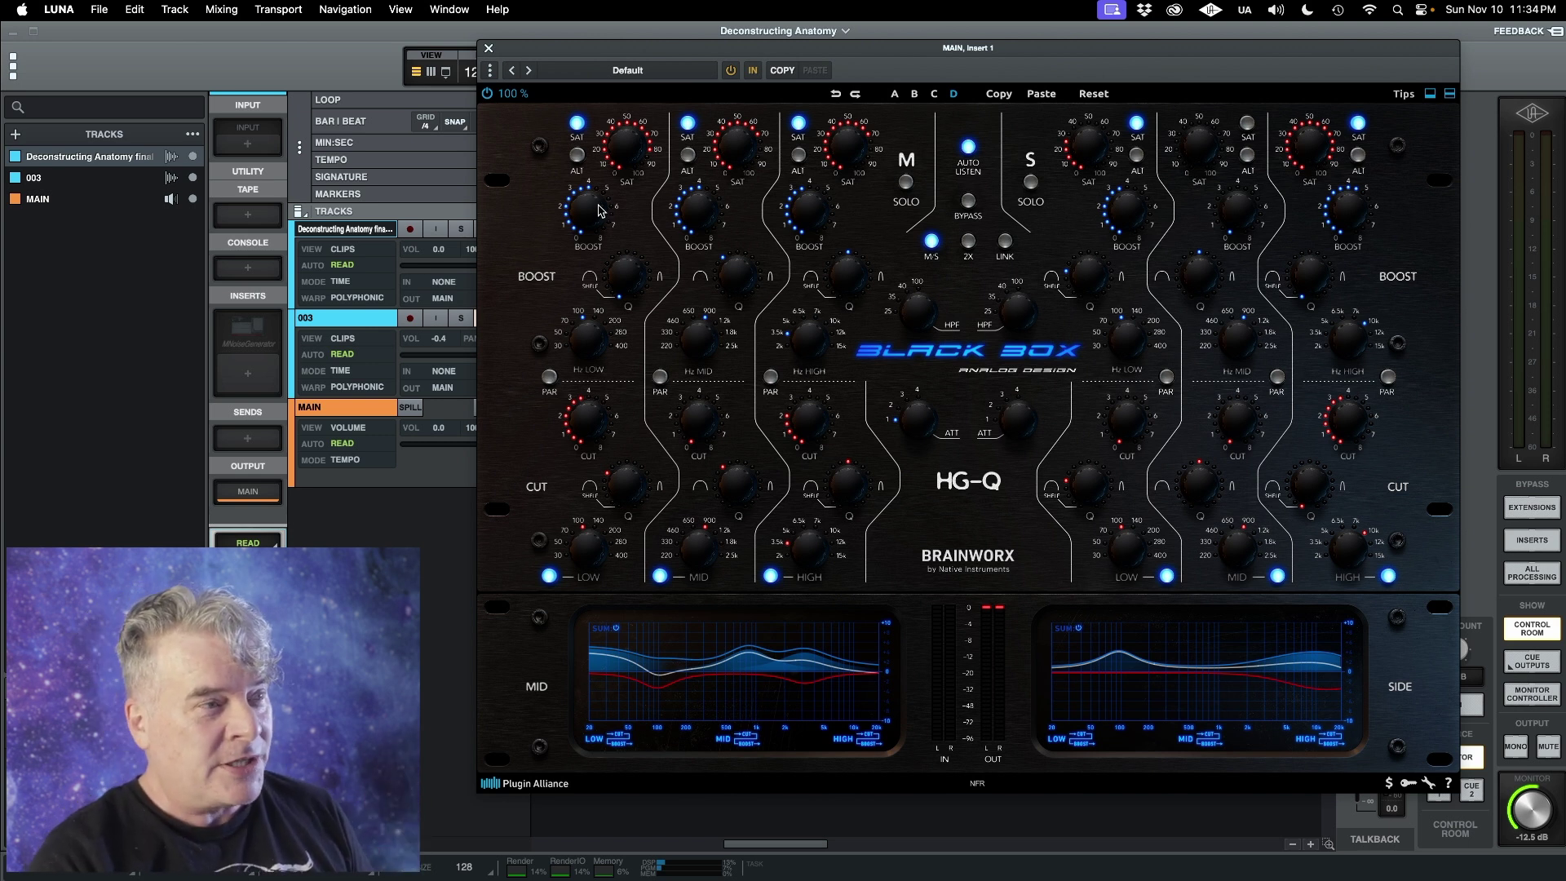
pyautogui.press('space')
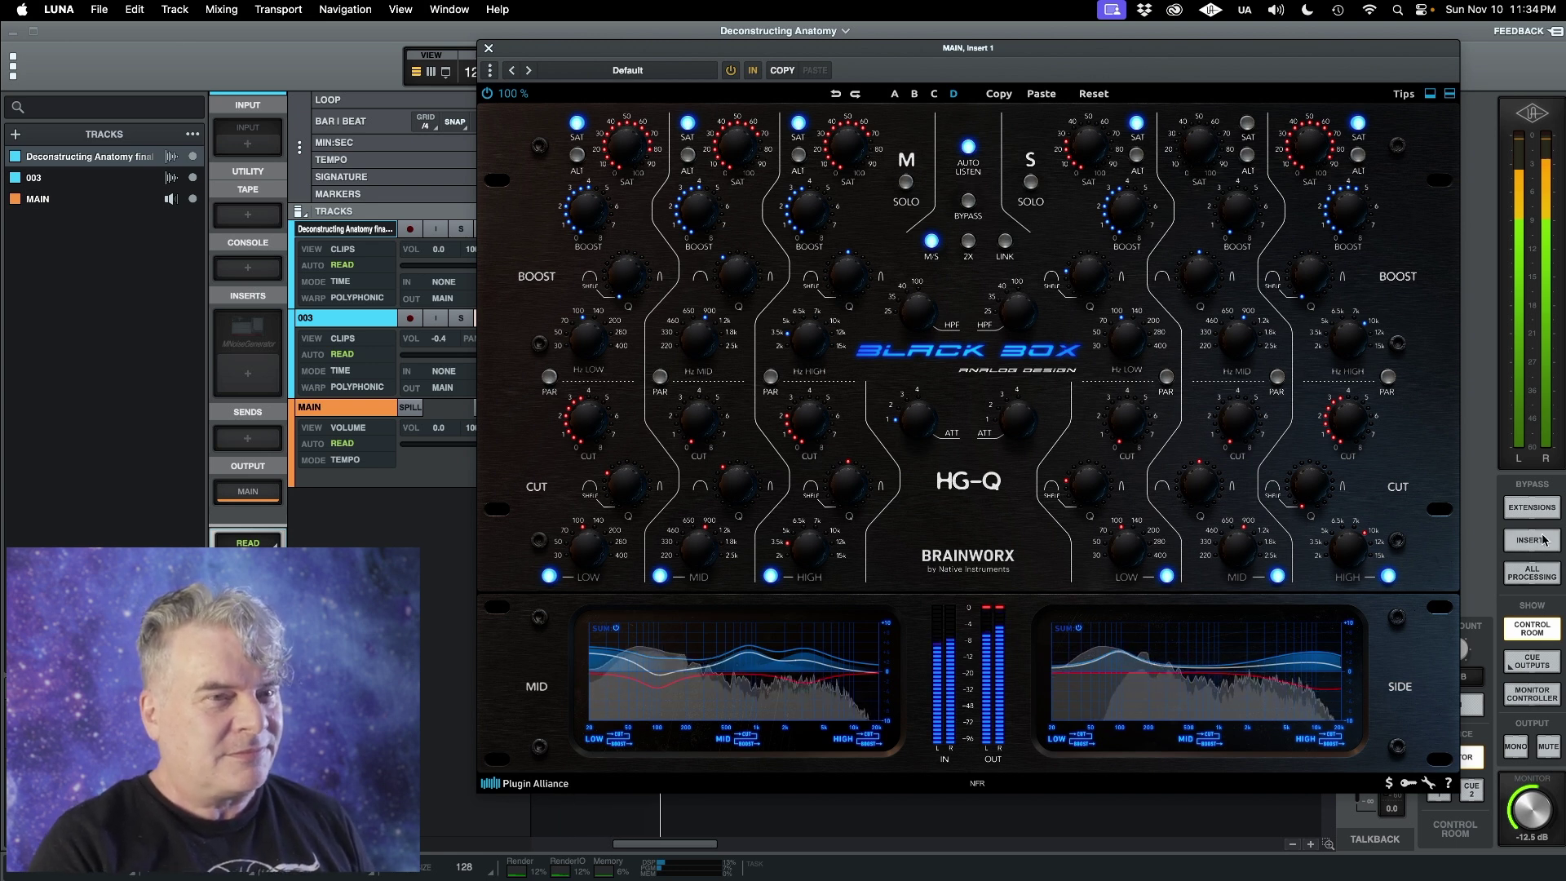
pyautogui.click(1533, 574)
pyautogui.click(1533, 574)
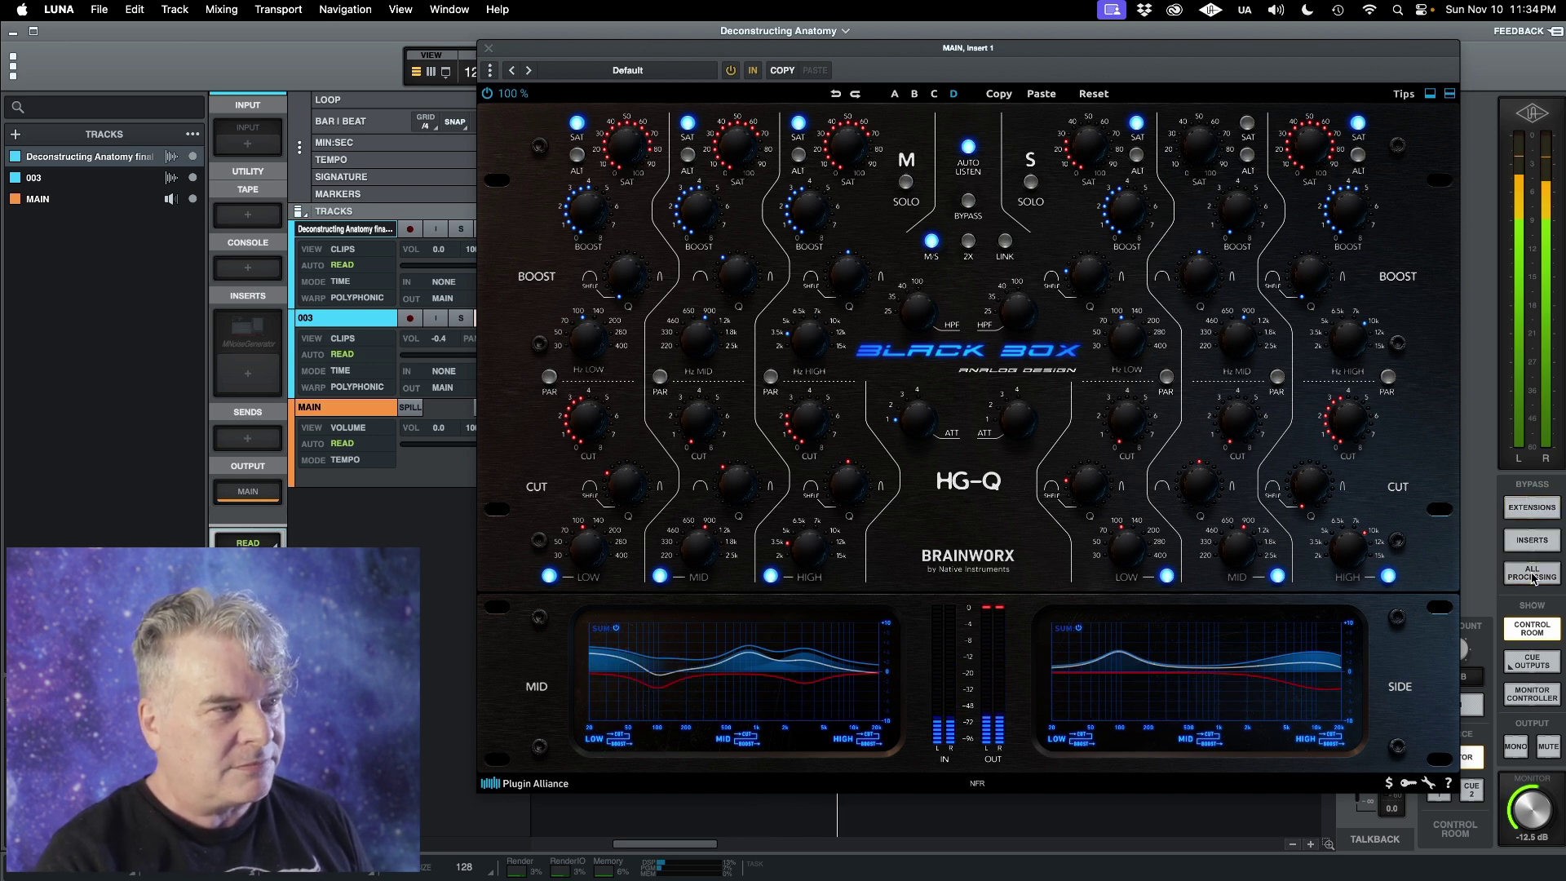
pyautogui.click(1533, 574)
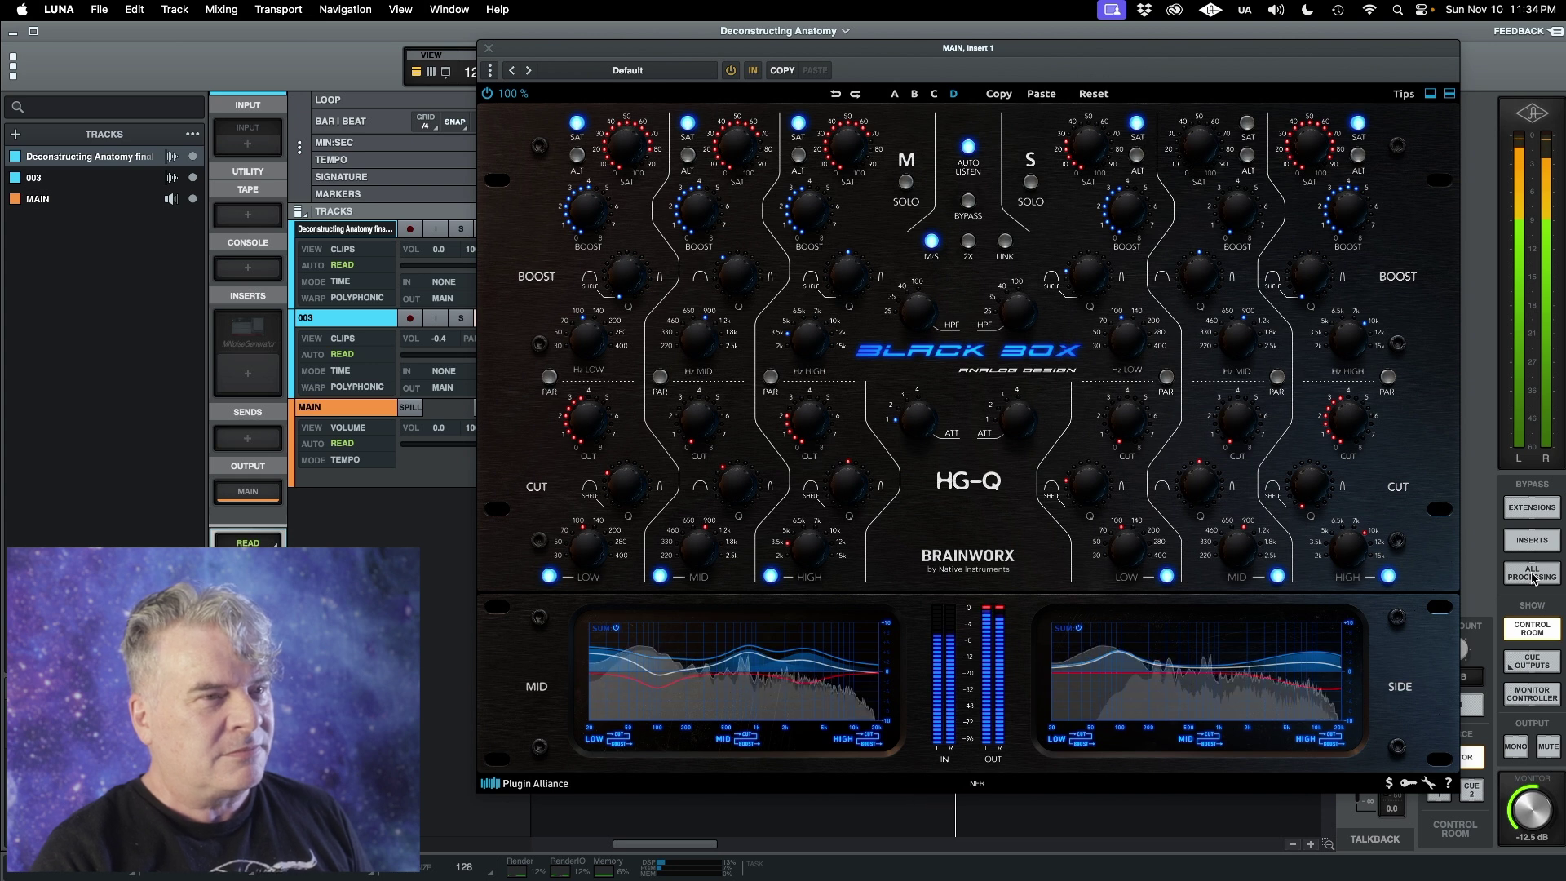
pyautogui.click(1533, 574)
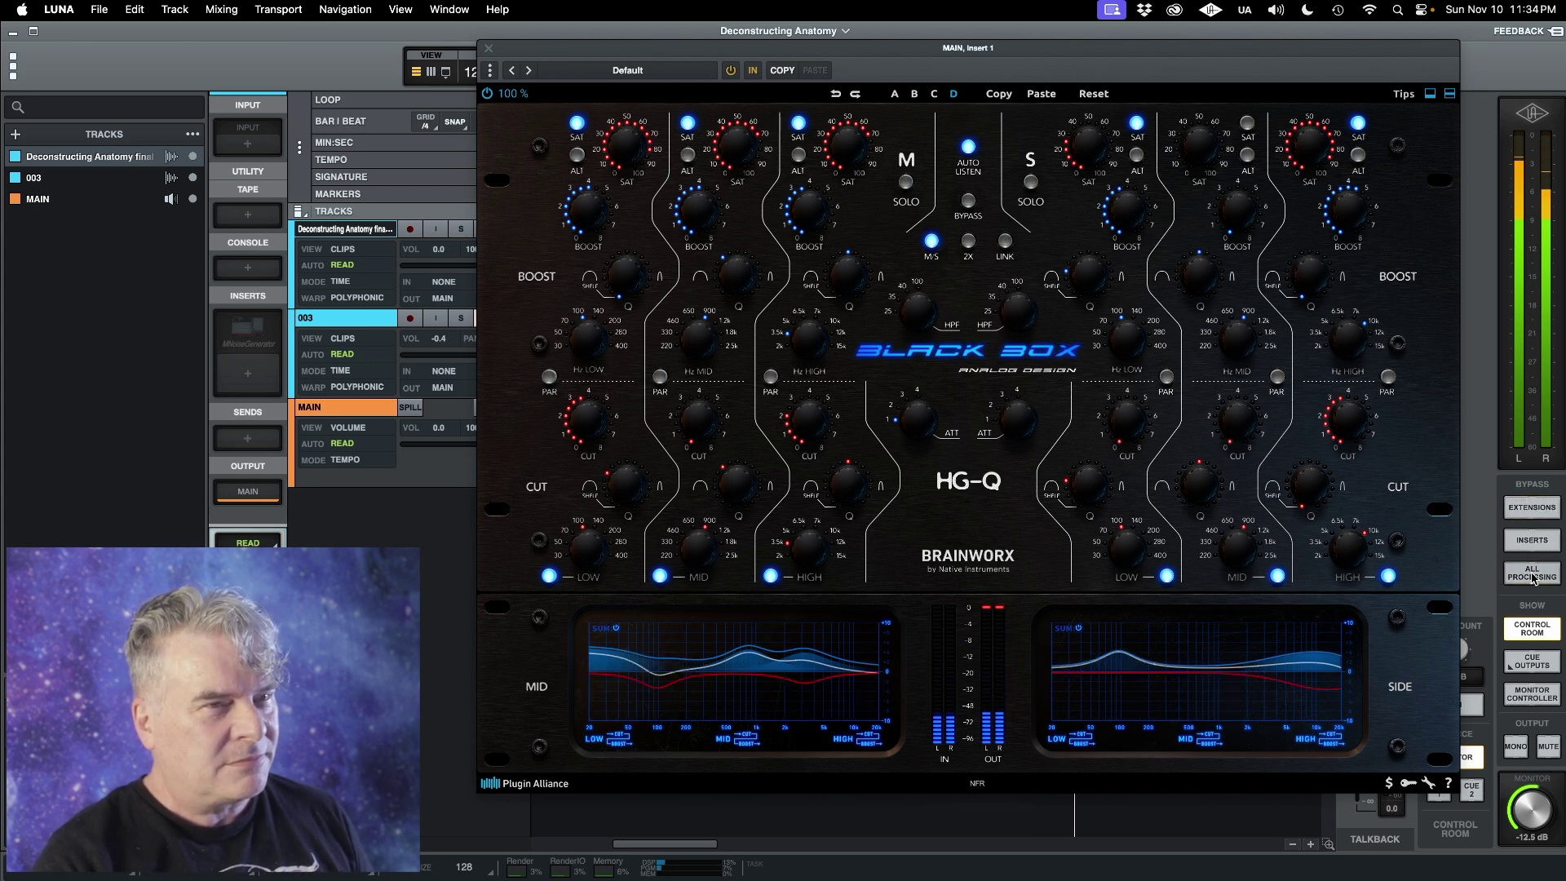
pyautogui.click(1533, 574)
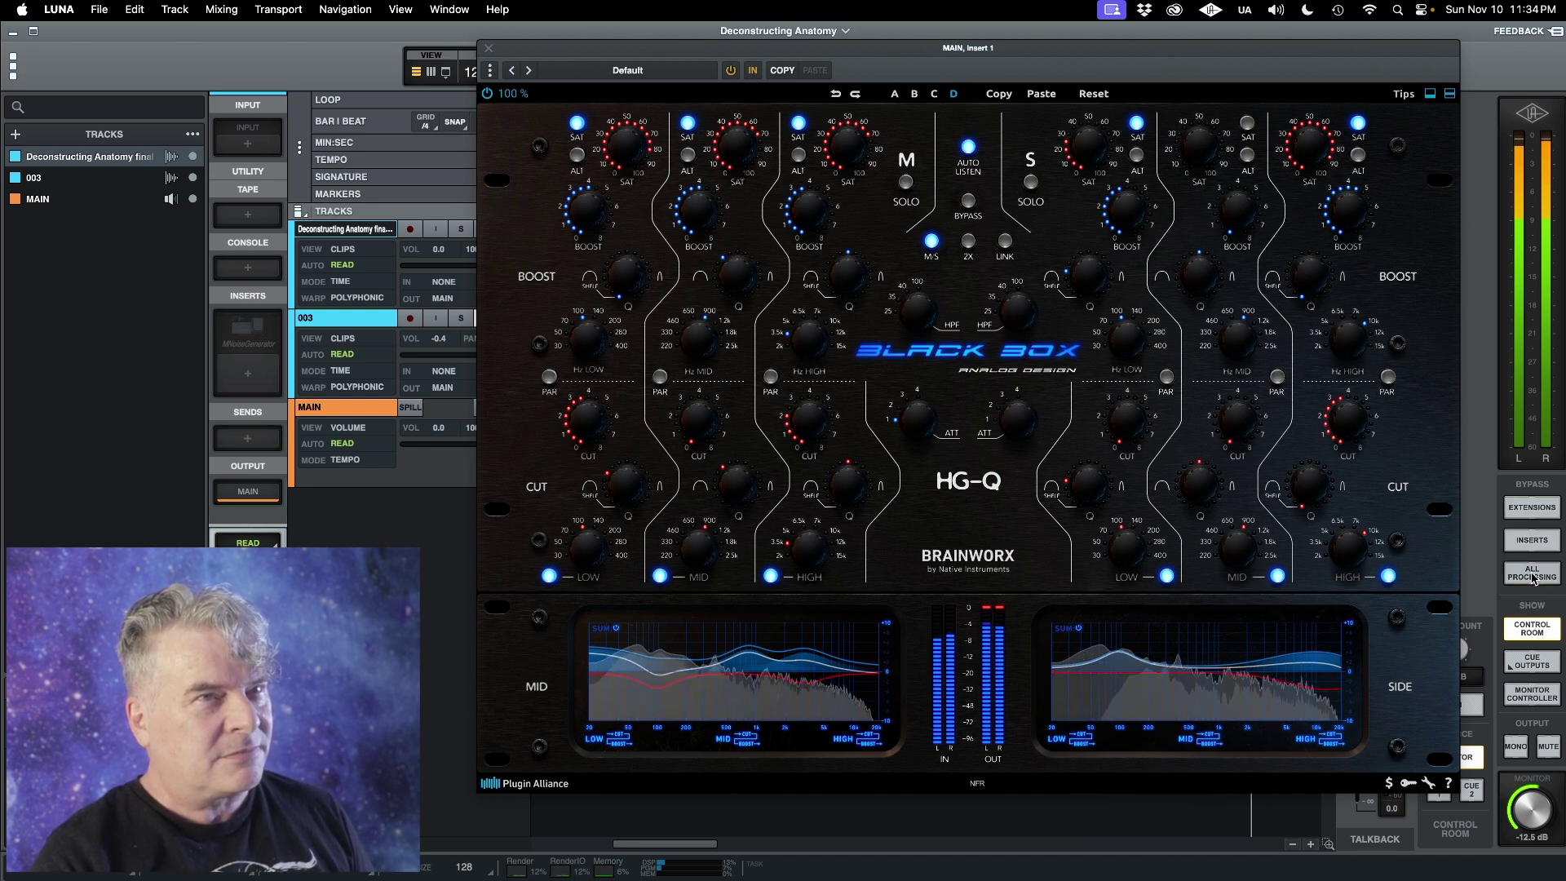
pyautogui.click(1533, 574)
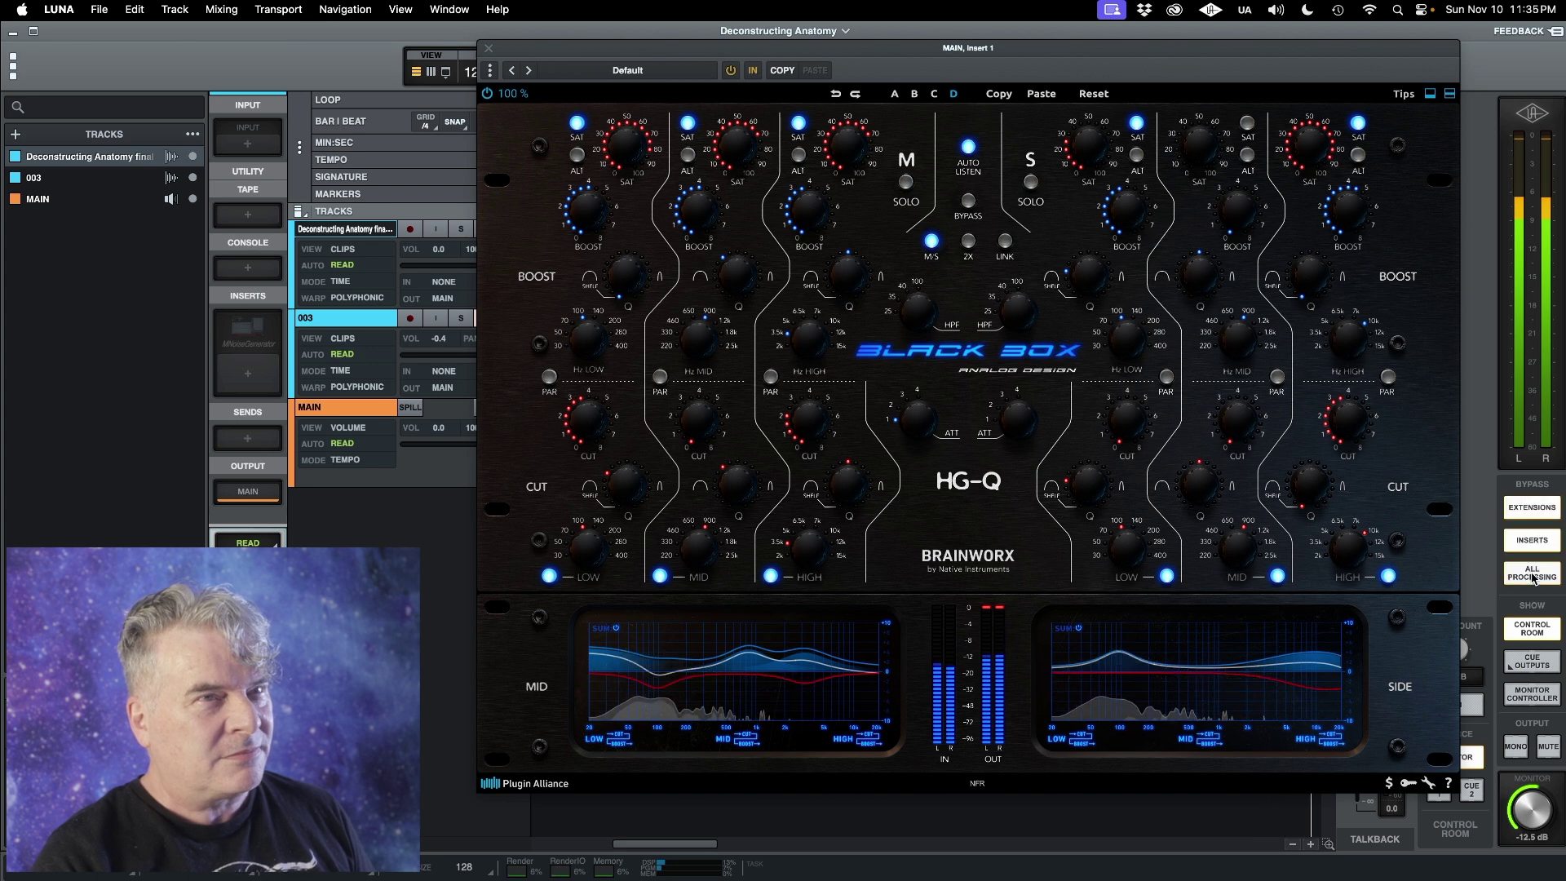
pyautogui.click(1532, 575)
pyautogui.click(1533, 574)
pyautogui.click(1533, 574)
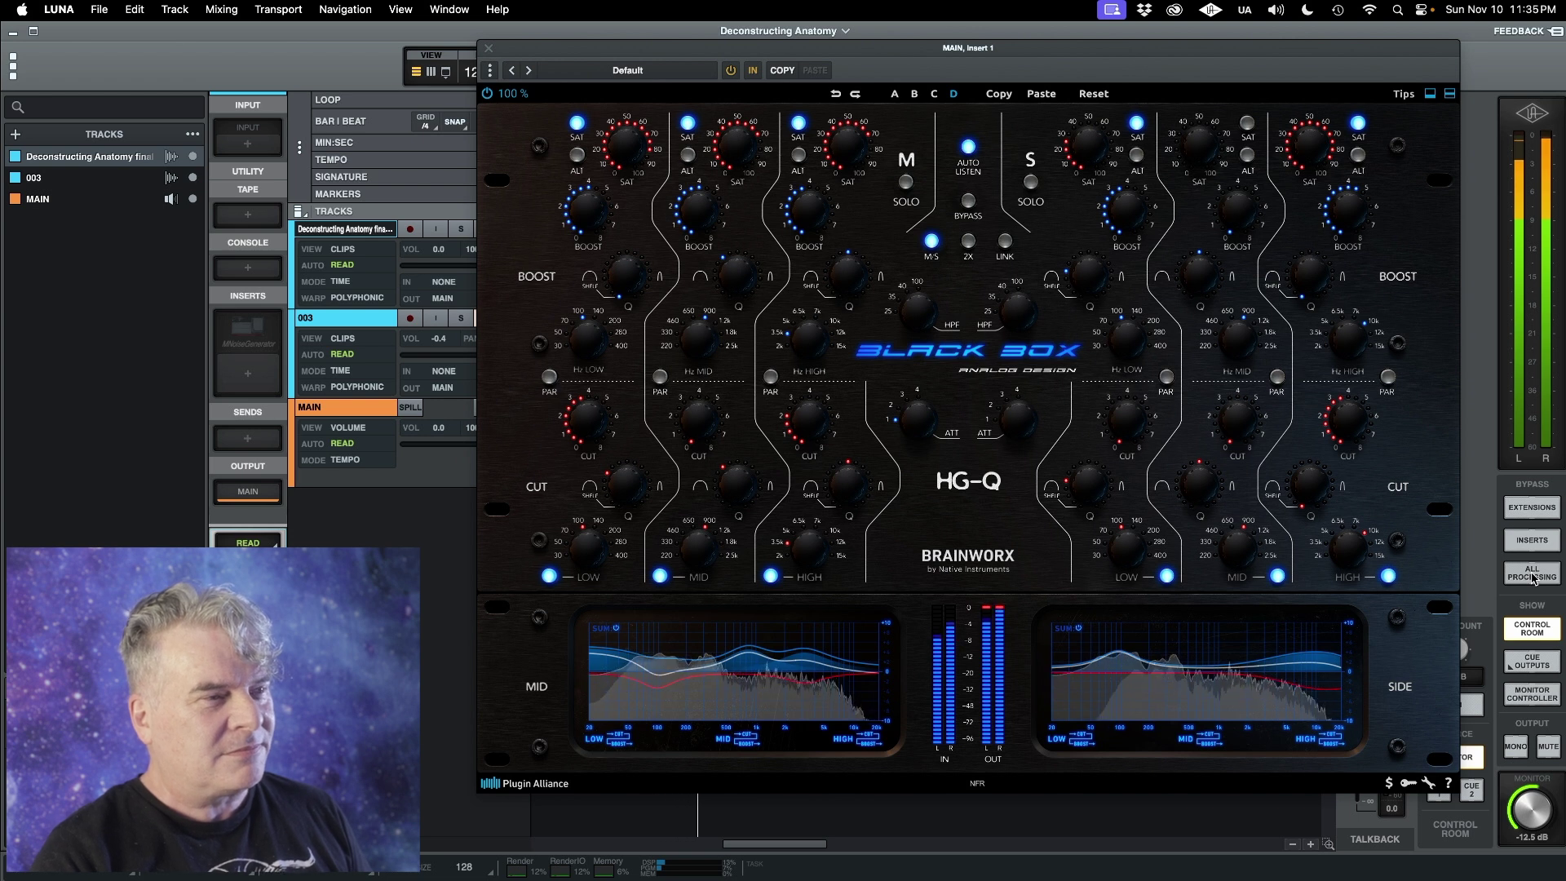
pyautogui.click(1533, 574)
pyautogui.click(1533, 574)
pyautogui.click(1533, 574)
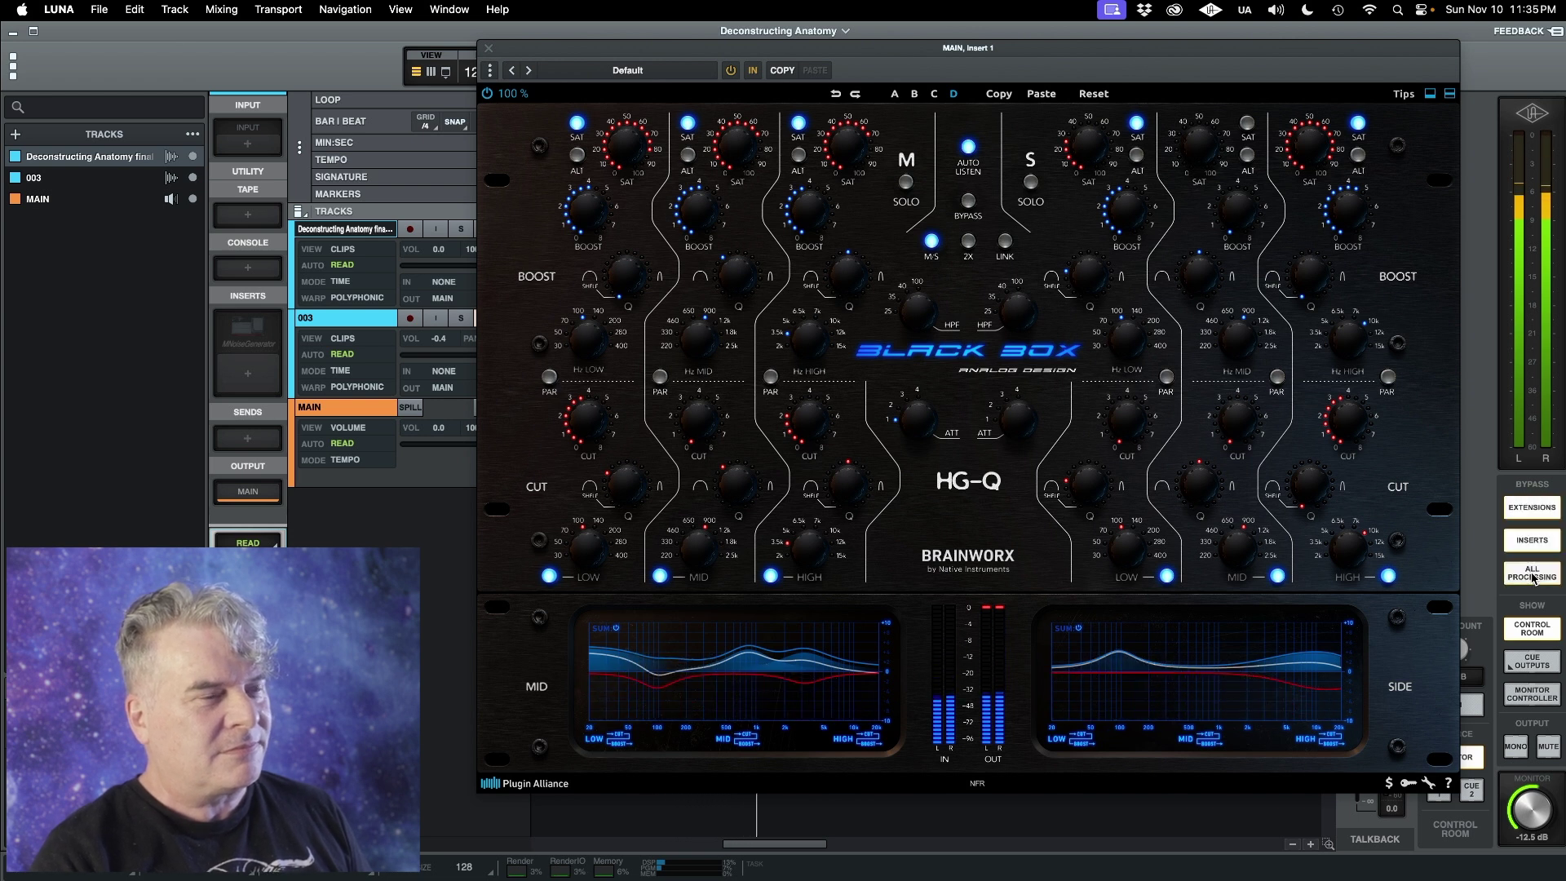
pyautogui.click(1533, 574)
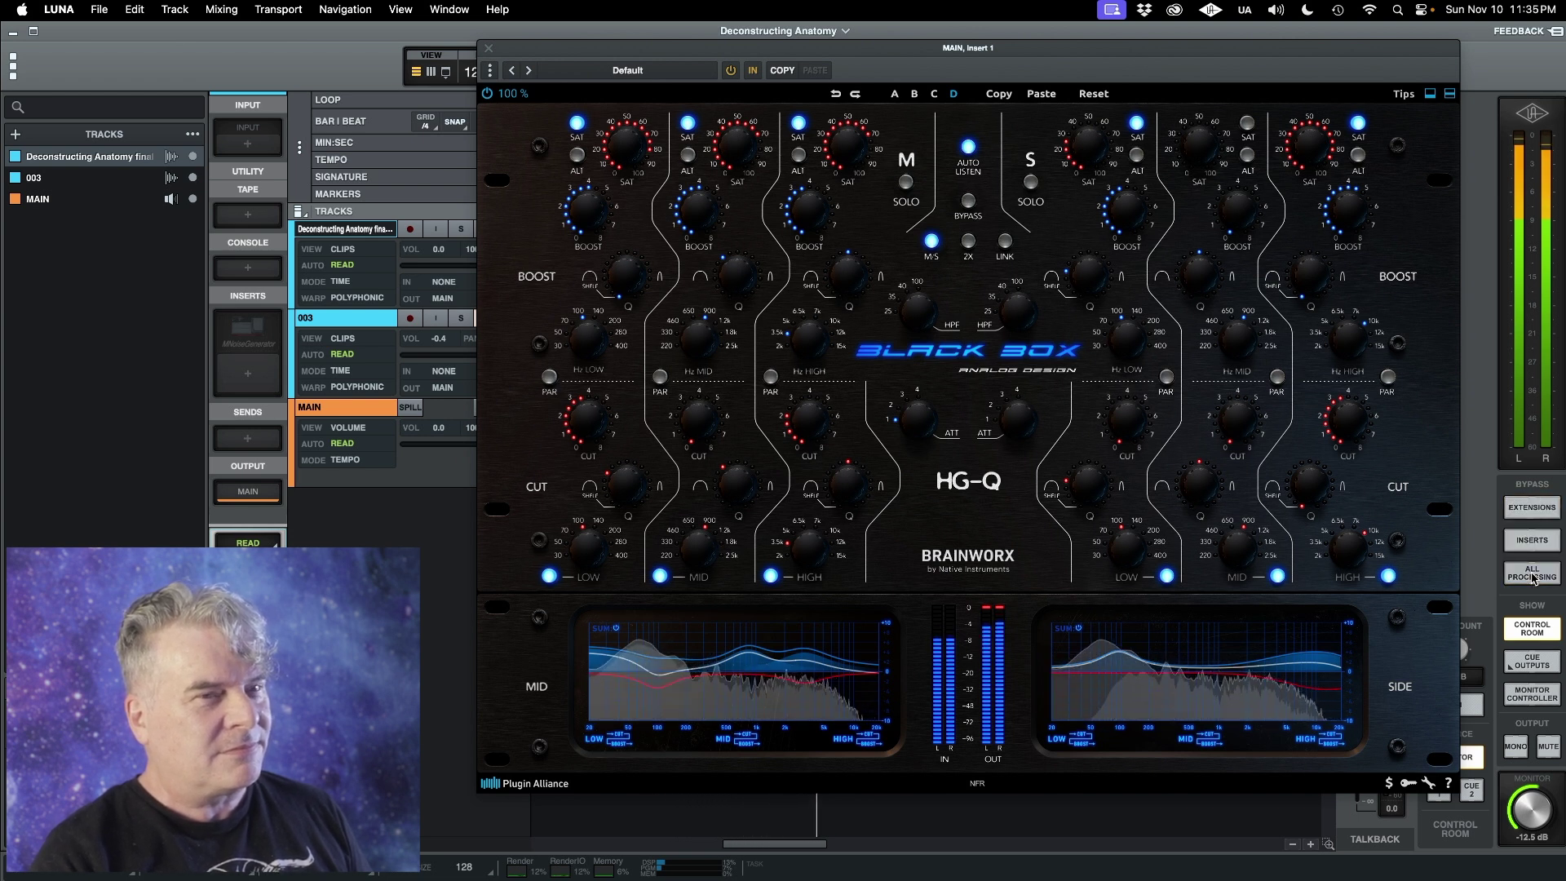